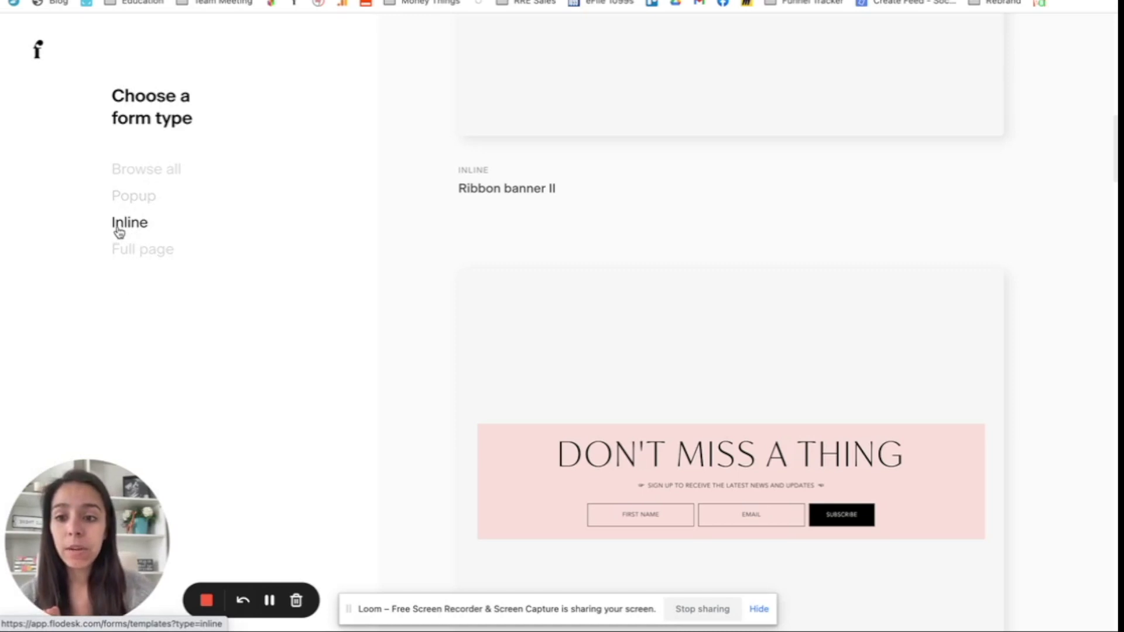
click(155, 225)
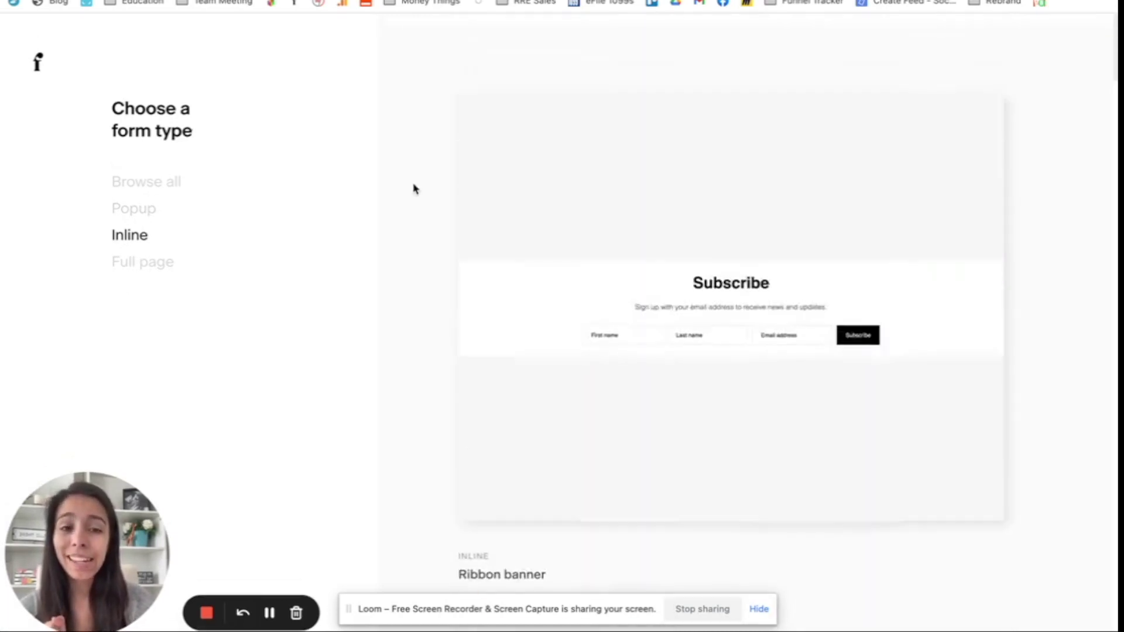
scroll(1093, 269, down, 10)
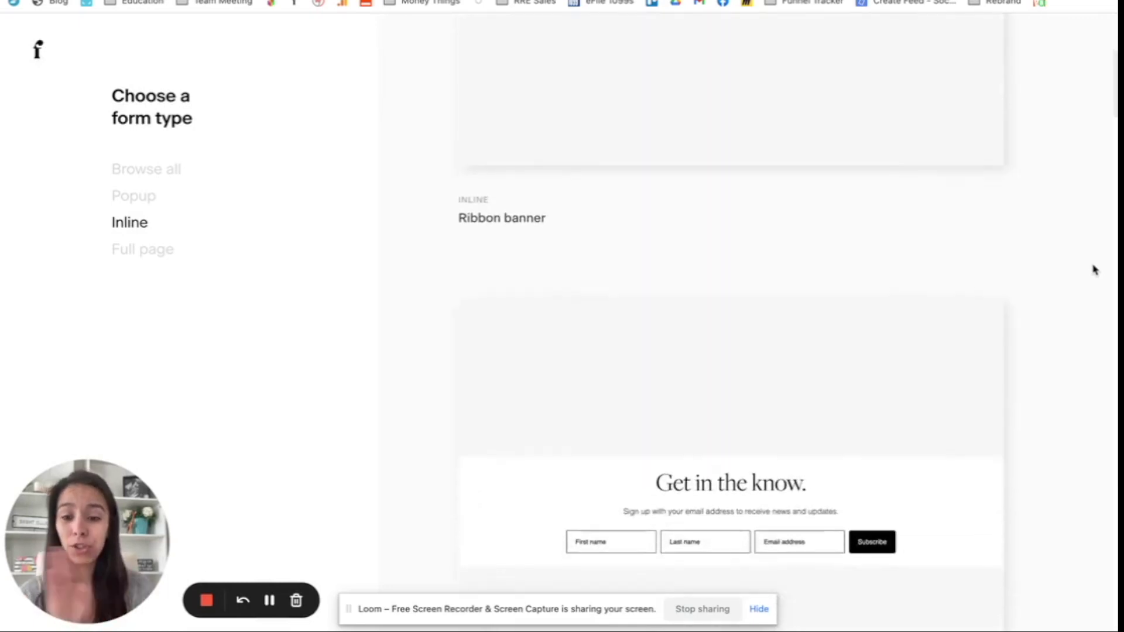
scroll(1093, 270, down, 20)
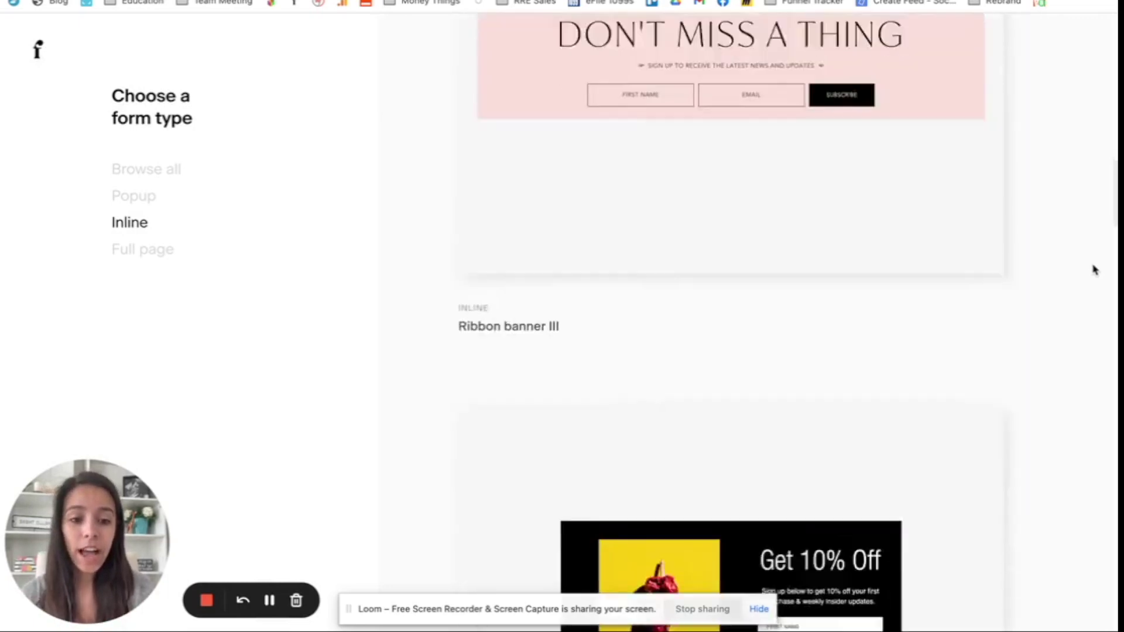
scroll(1093, 269, down, 20)
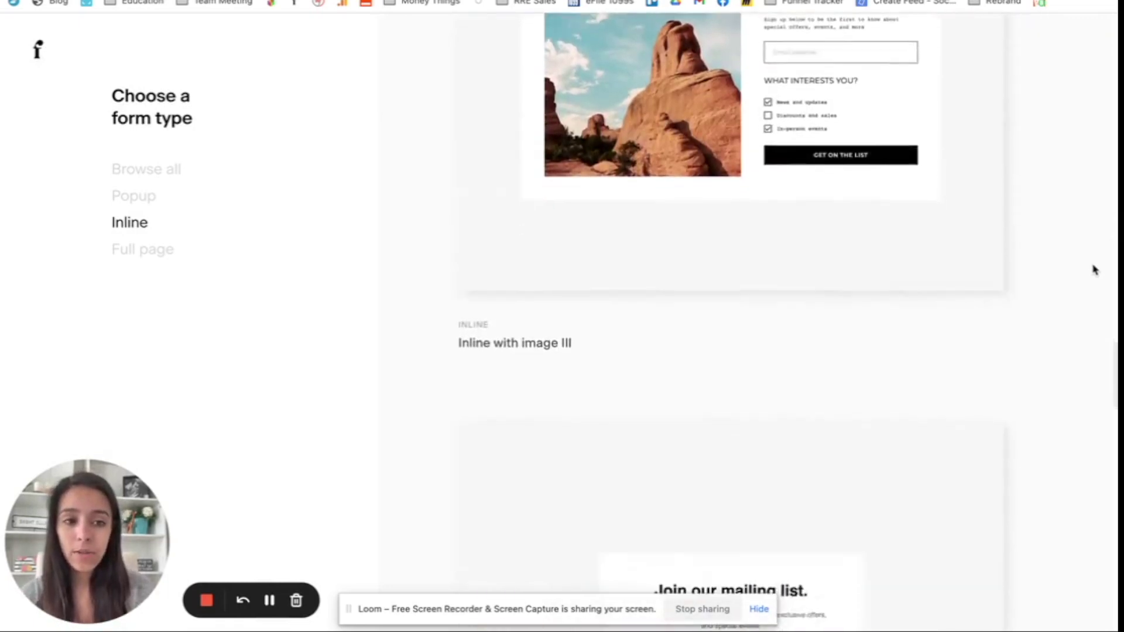
scroll(1093, 270, up, 20)
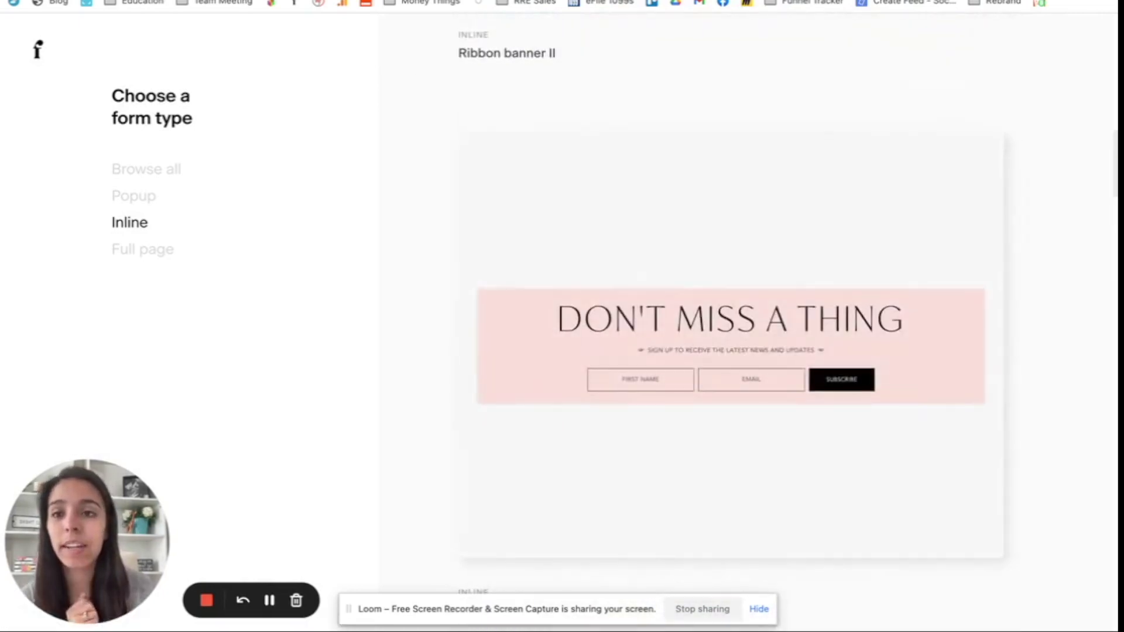
key(ctrl+Tab)
Step: Add a blank canvas to the For Families page from its page options menu
scroll(283, 203, up, 15)
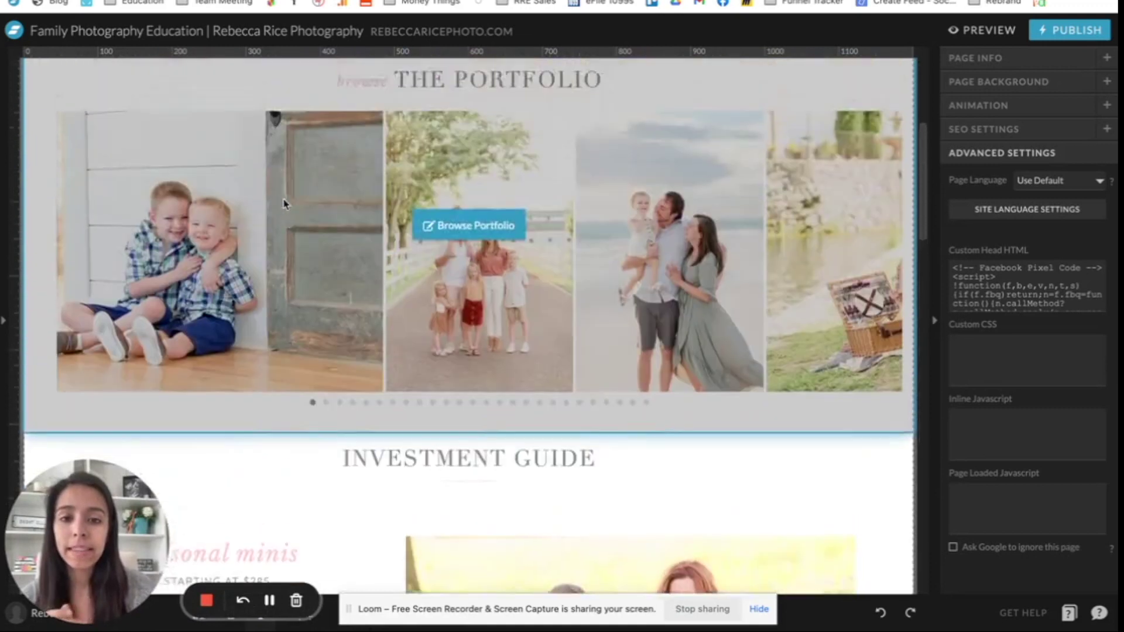
scroll(728, 334, down, 15)
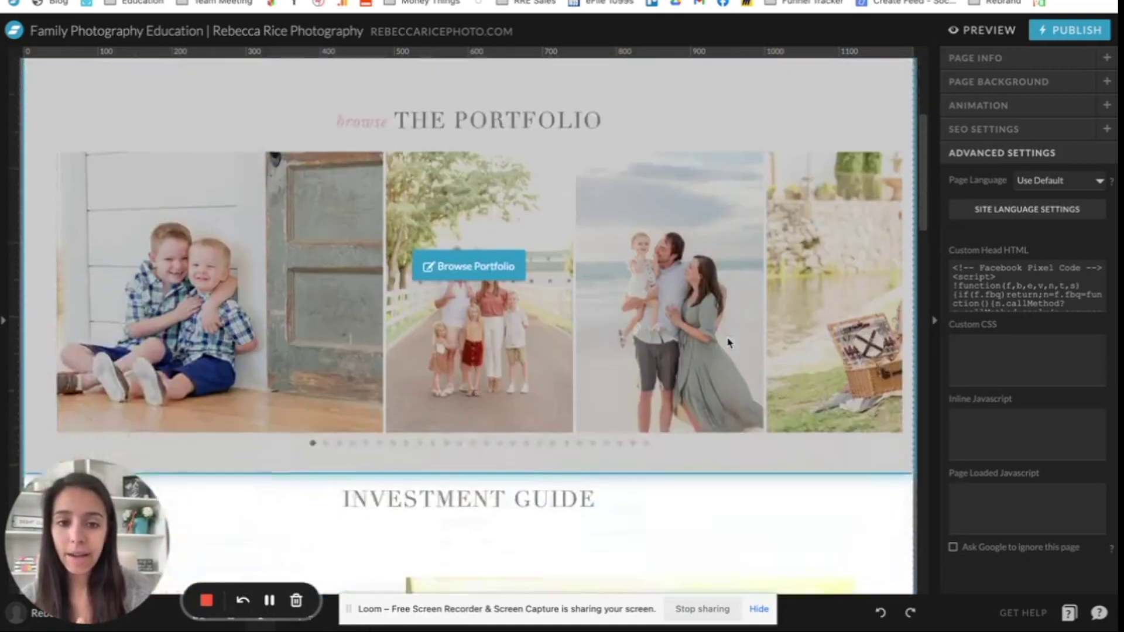
scroll(728, 342, down, 10)
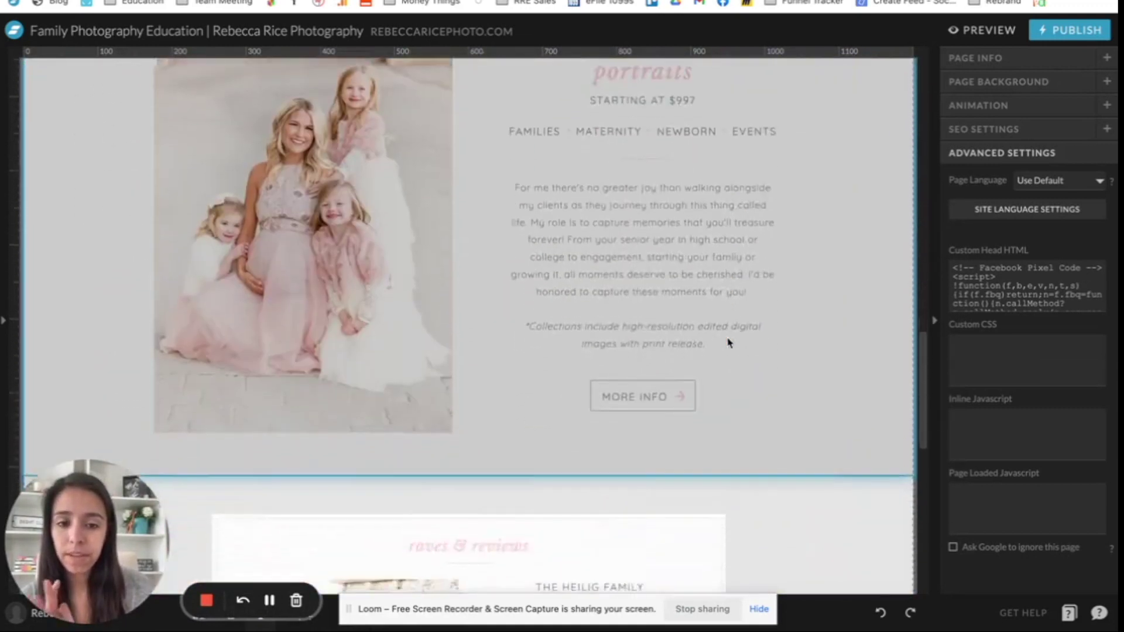
scroll(105, 357, down, 2)
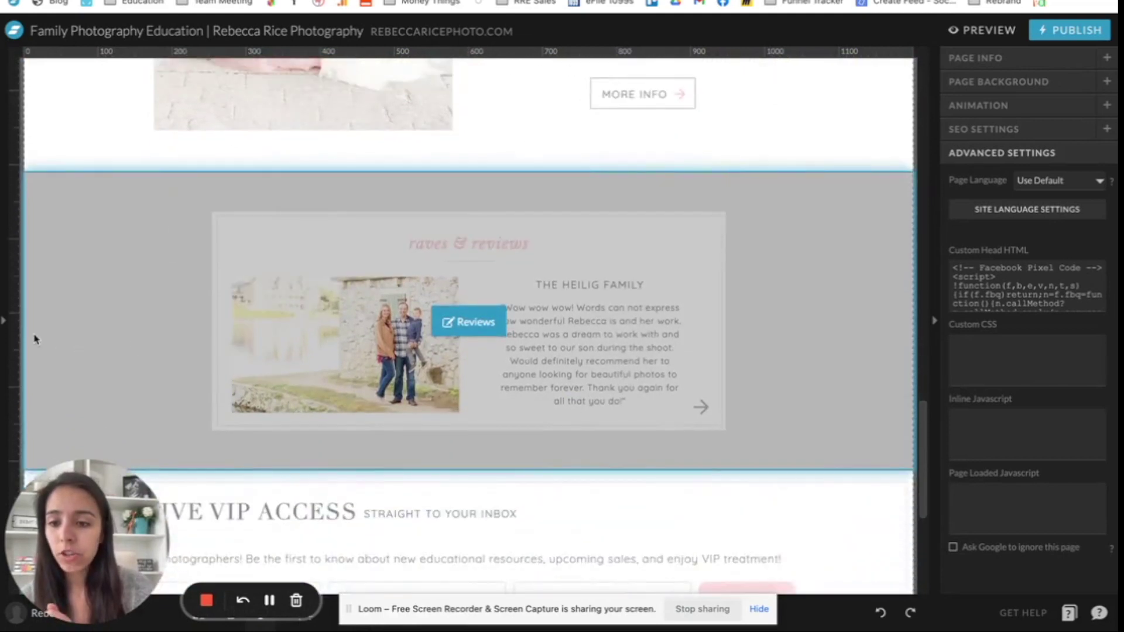
click(79, 353)
click(3, 322)
click(131, 59)
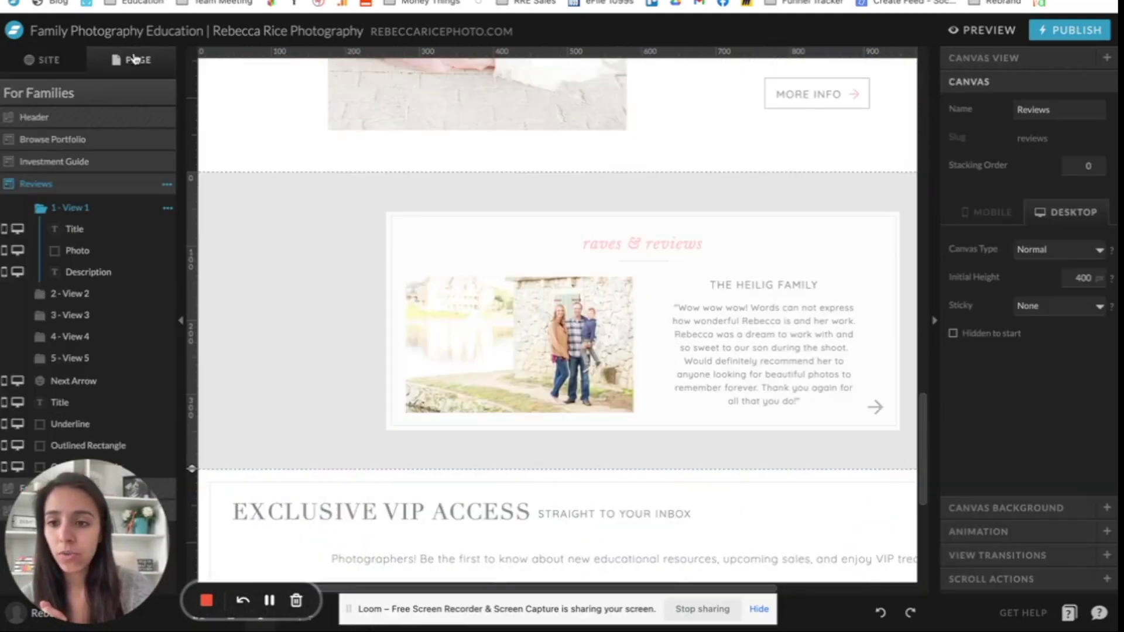
click(159, 95)
click(159, 97)
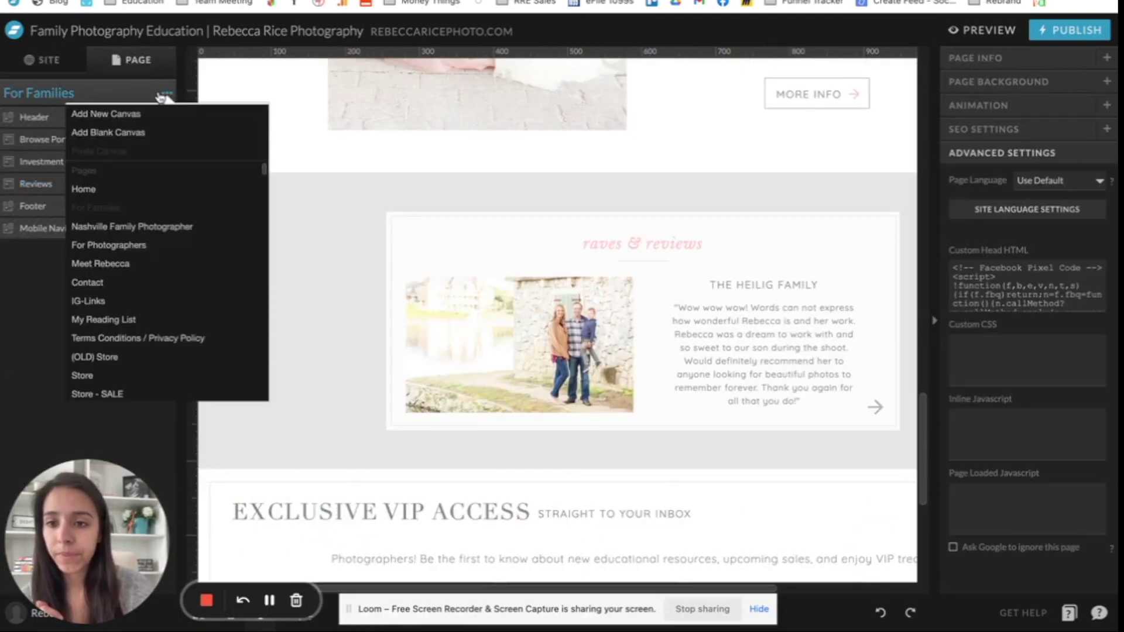
click(140, 135)
Step: Move the new canvas up so it sits just above the Reviews section
drag(89, 258, 82, 205)
scroll(321, 301, down, 1)
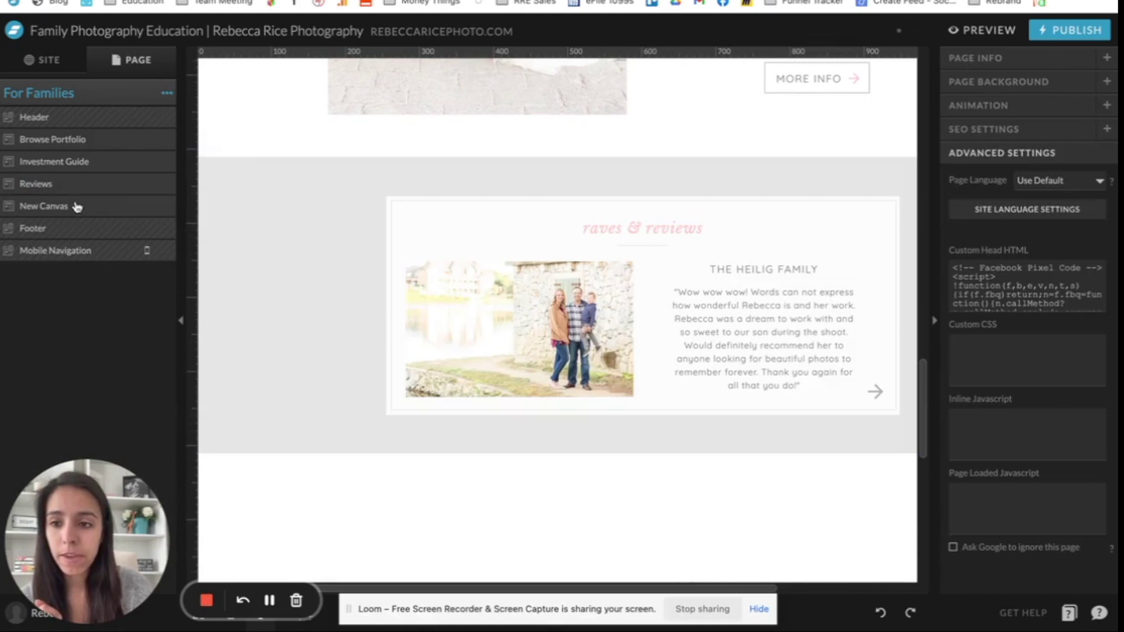
drag(76, 205, 74, 183)
scroll(352, 361, down, 2)
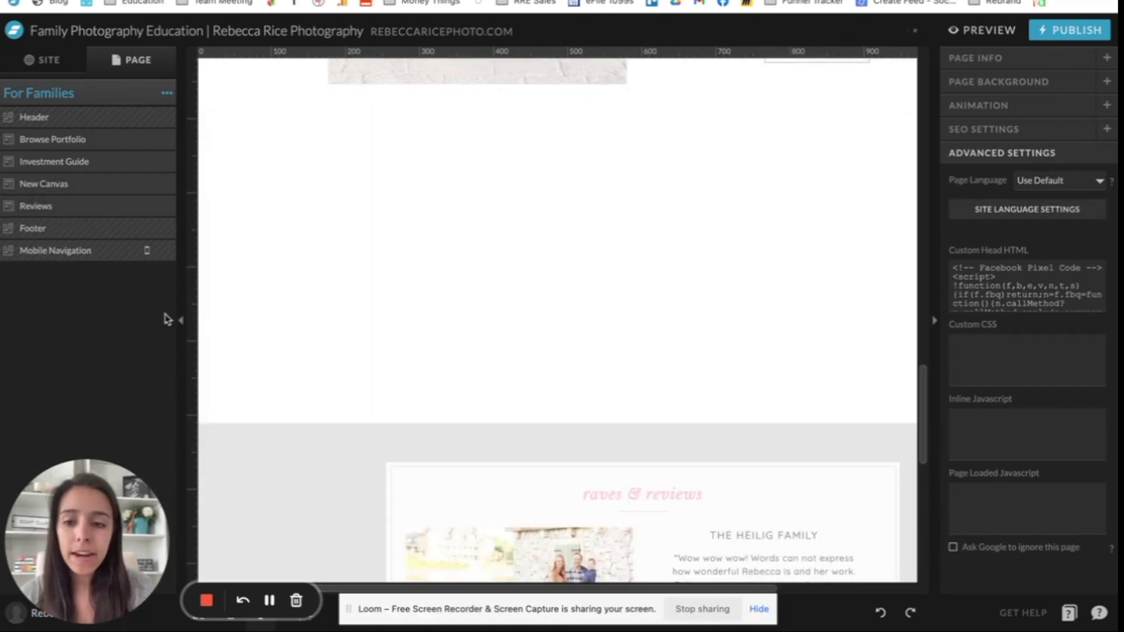
click(179, 323)
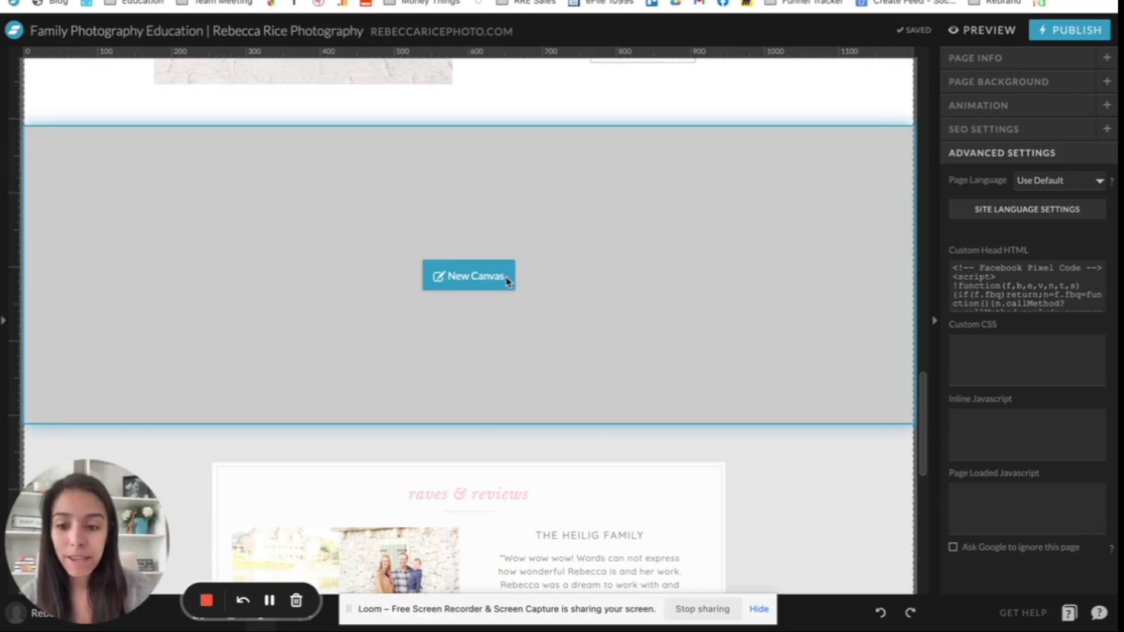
scroll(849, 454, down, 2)
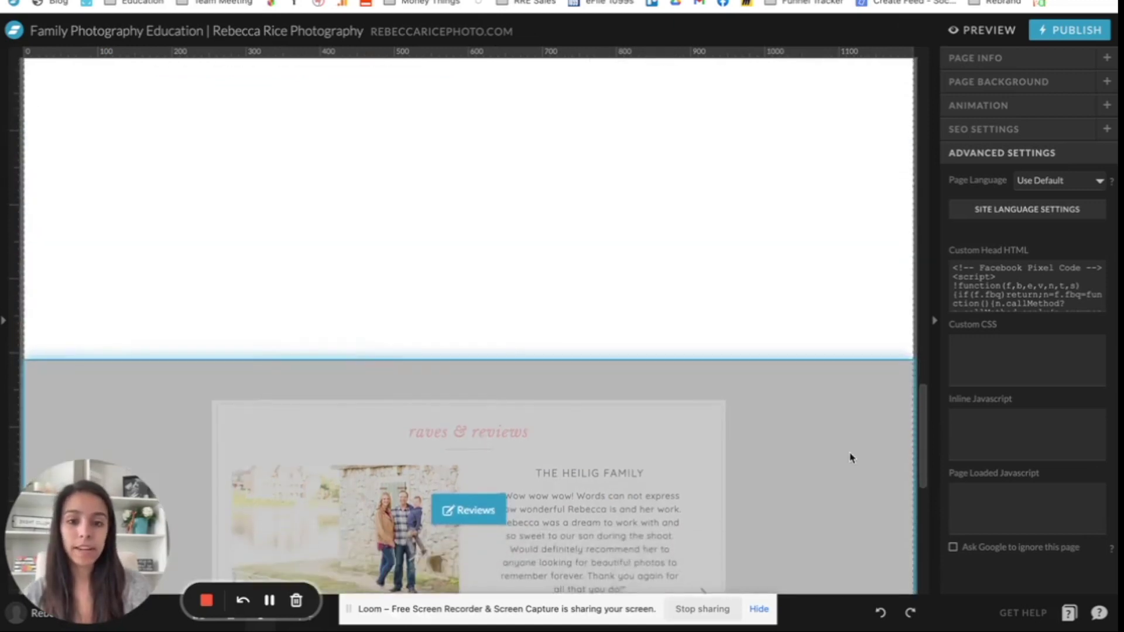
scroll(850, 457, up, 2)
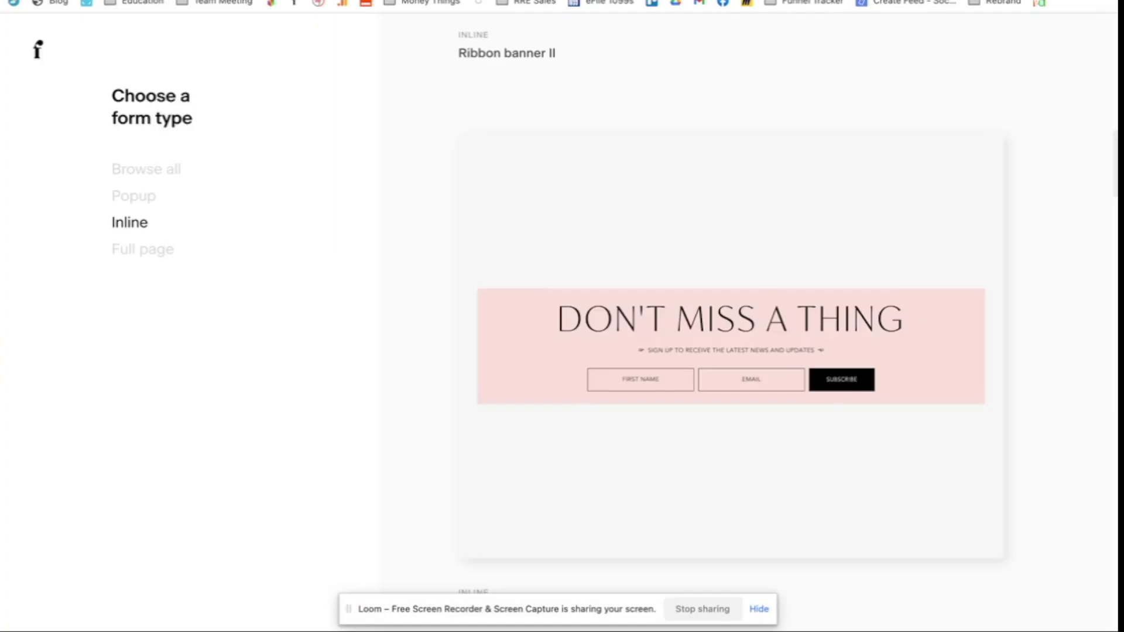
Step: Customize the Ribbon banner II template, linking it to a new 'VIP Email List Opt-In' segment
mouse_move(564, 256)
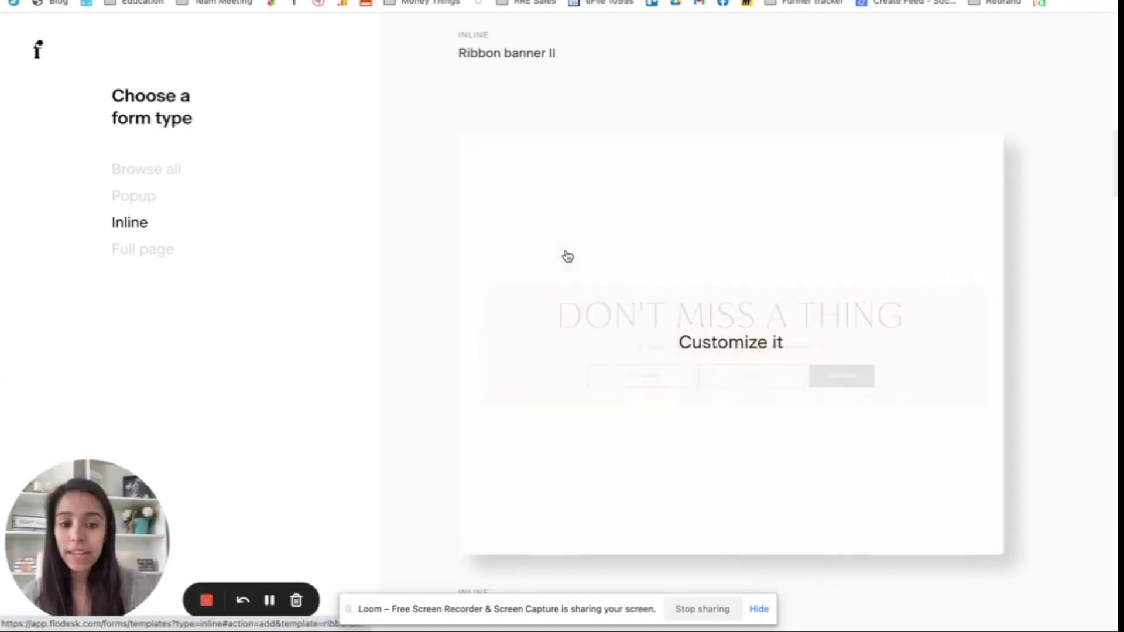
click(736, 345)
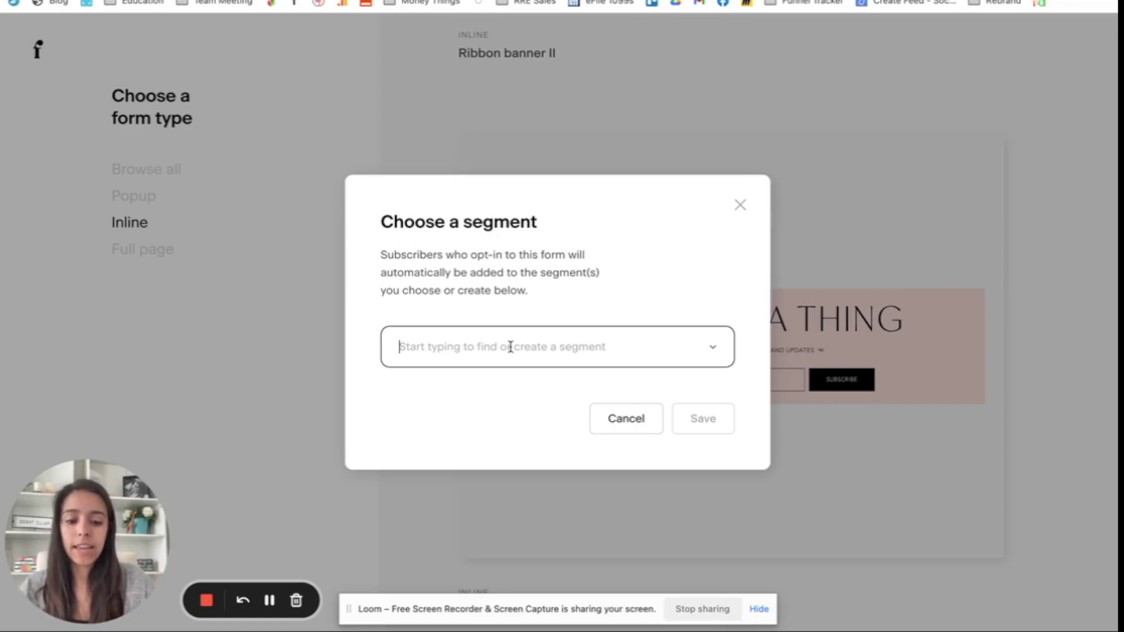
click(510, 347)
text(VIP)
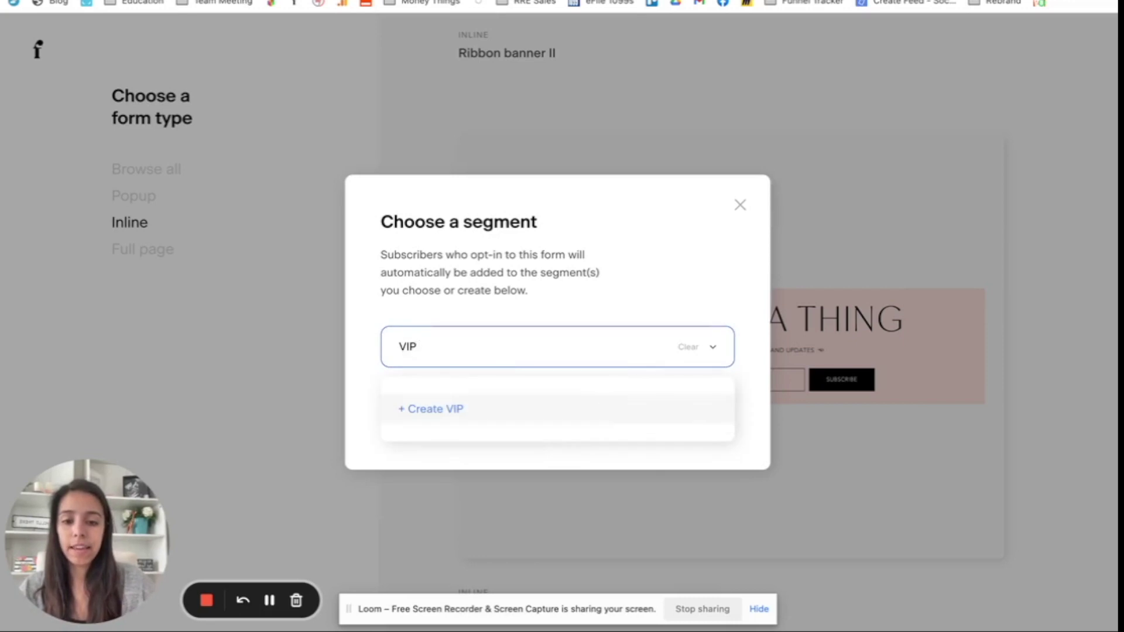
text( Emai)
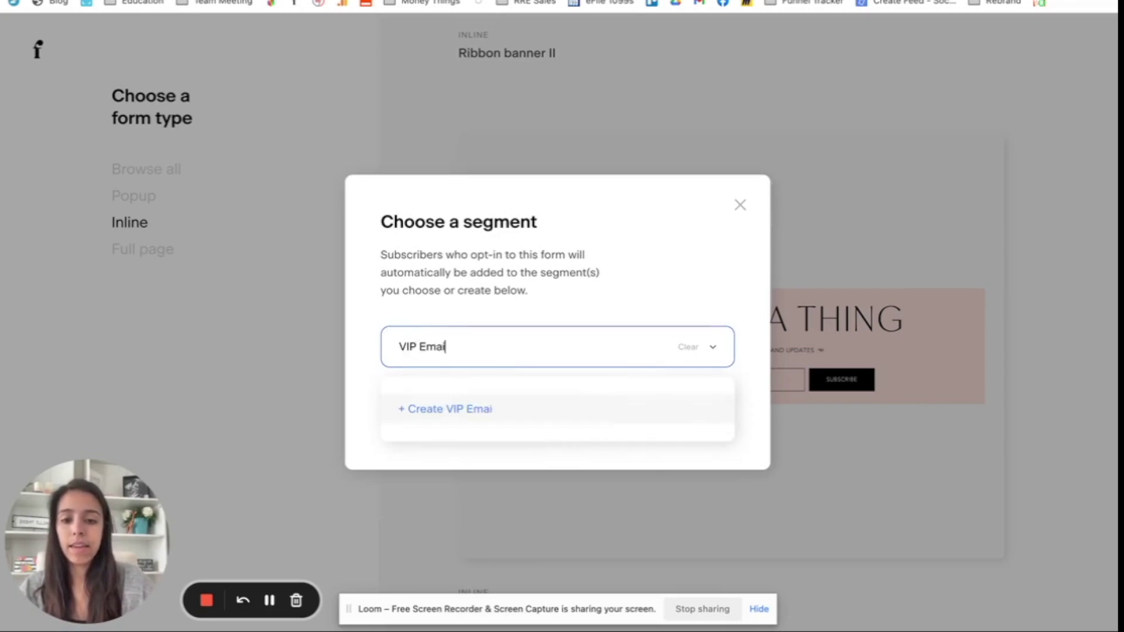
text(l List Op)
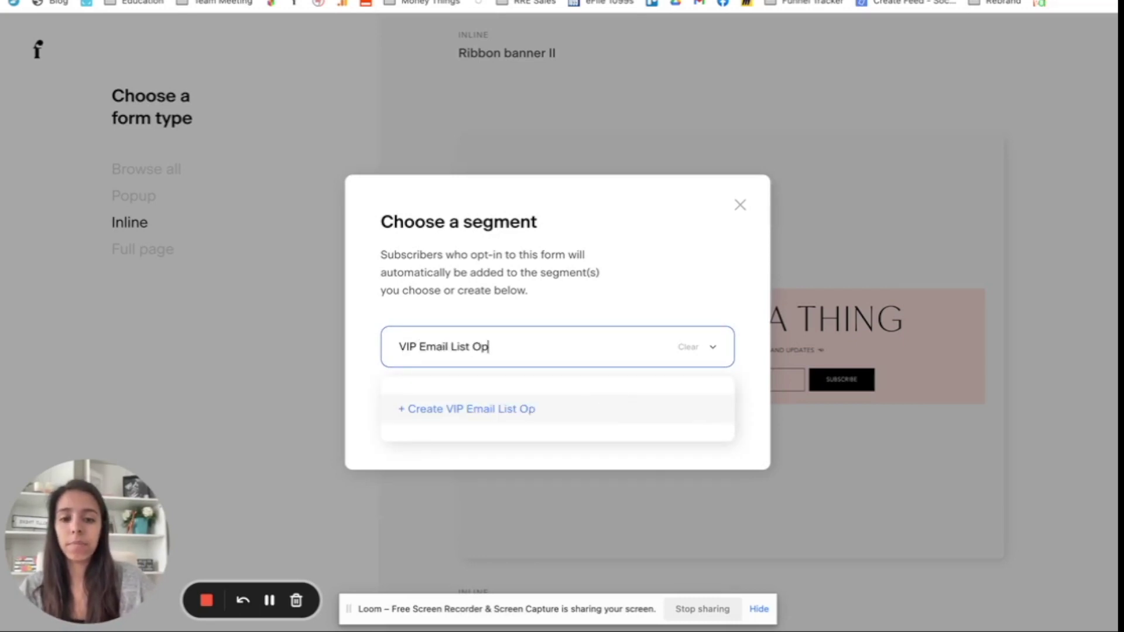
text(t-In)
click(492, 408)
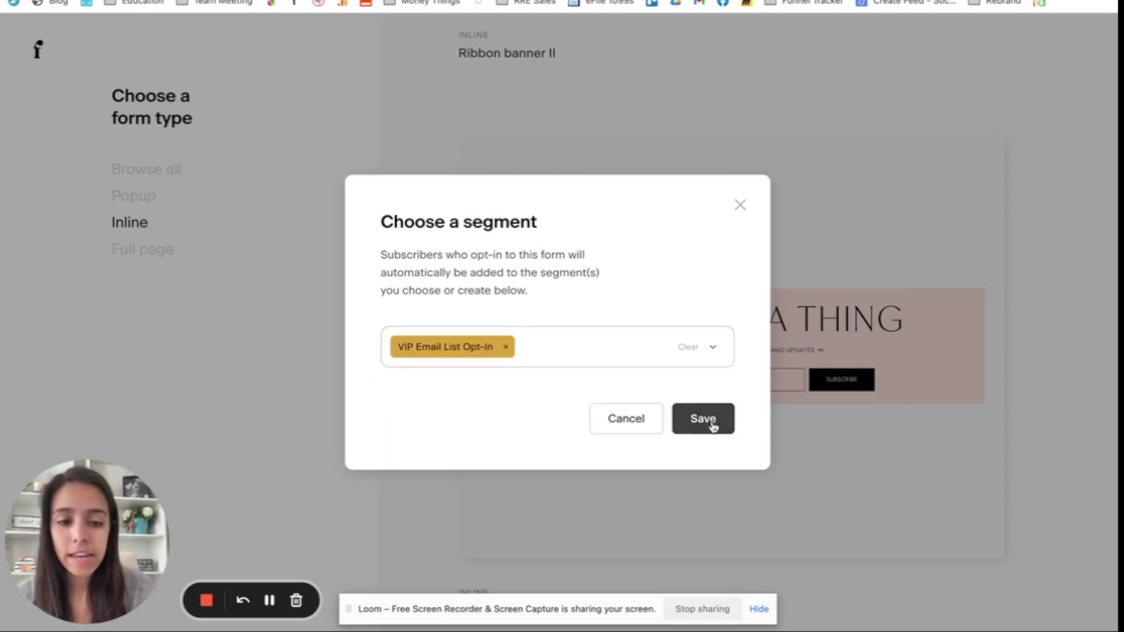
click(712, 422)
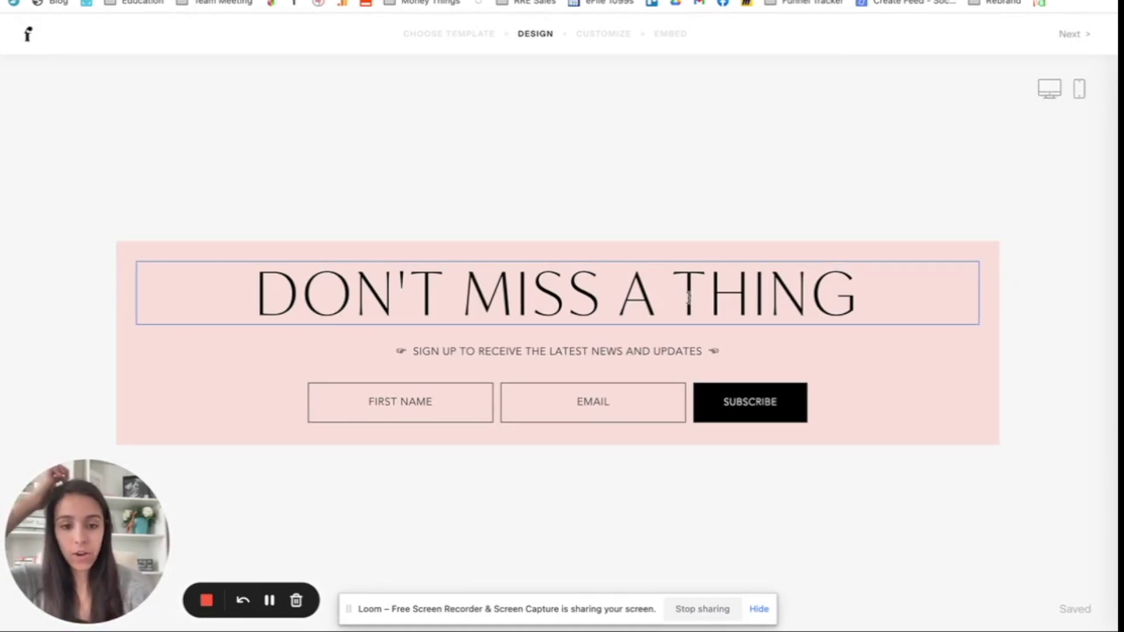
Step: Change the form heading to 'JOIN MY VIP EMAIL LIST!'
click(688, 296)
drag(719, 289, 151, 290)
key(BackSpace)
key(BackSpace)
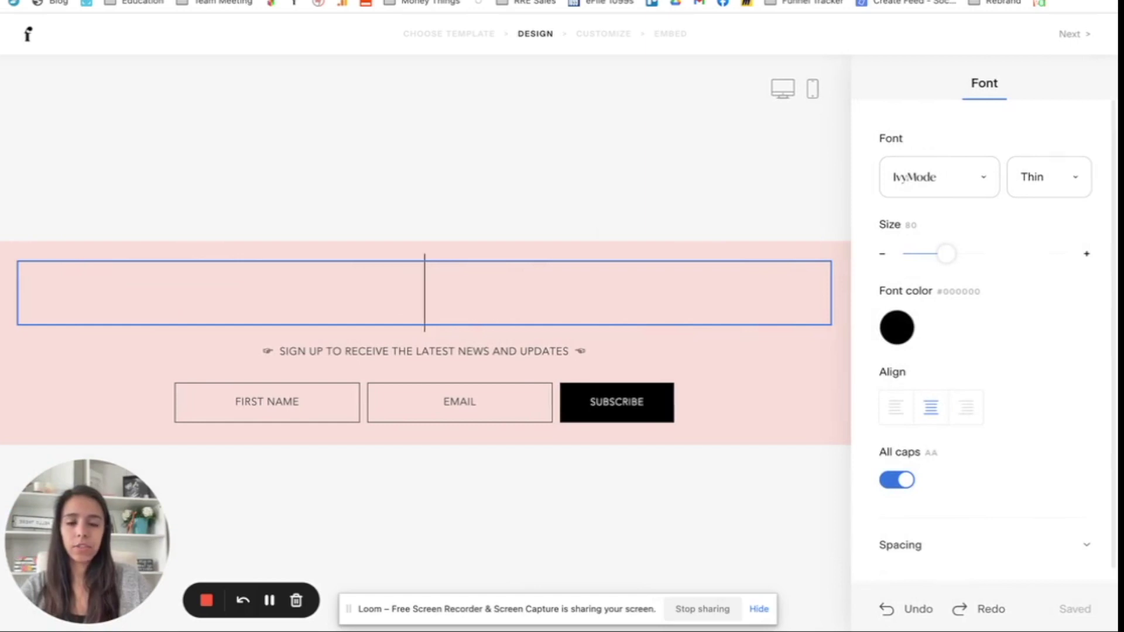
text(JOIN MY VIP )
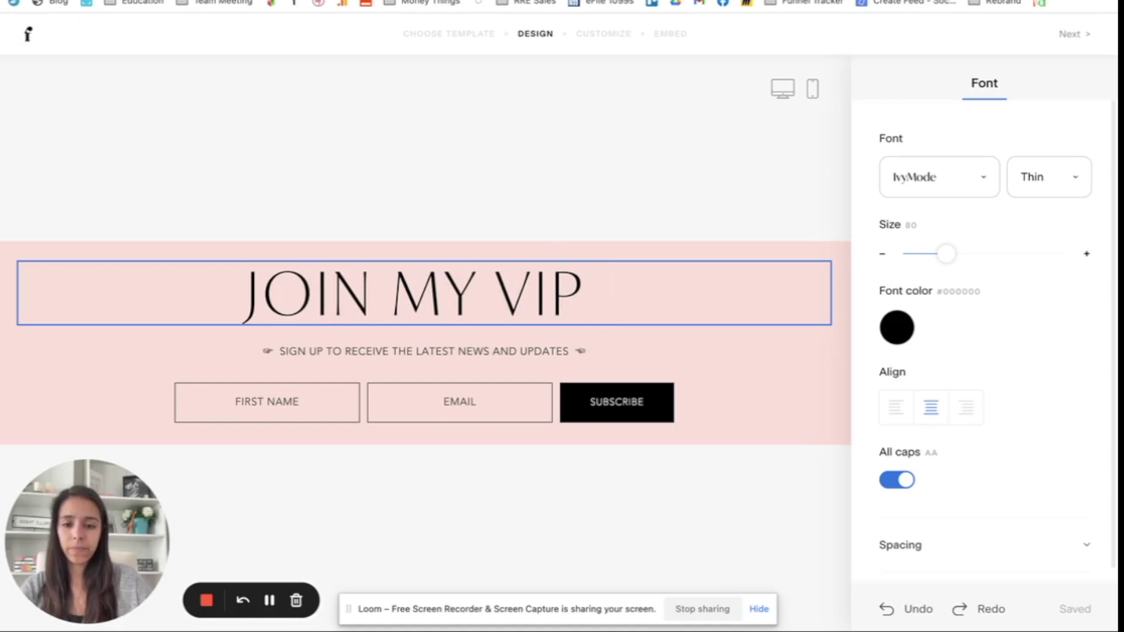
text(LIST!)
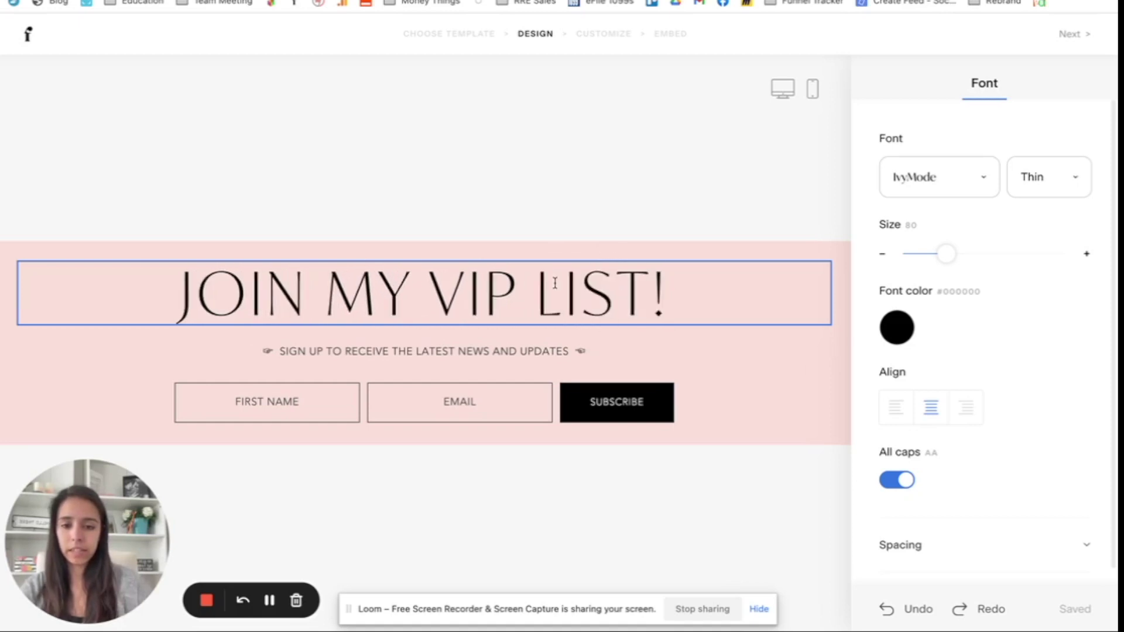
click(553, 282)
key(Left)
text(EMAIL)
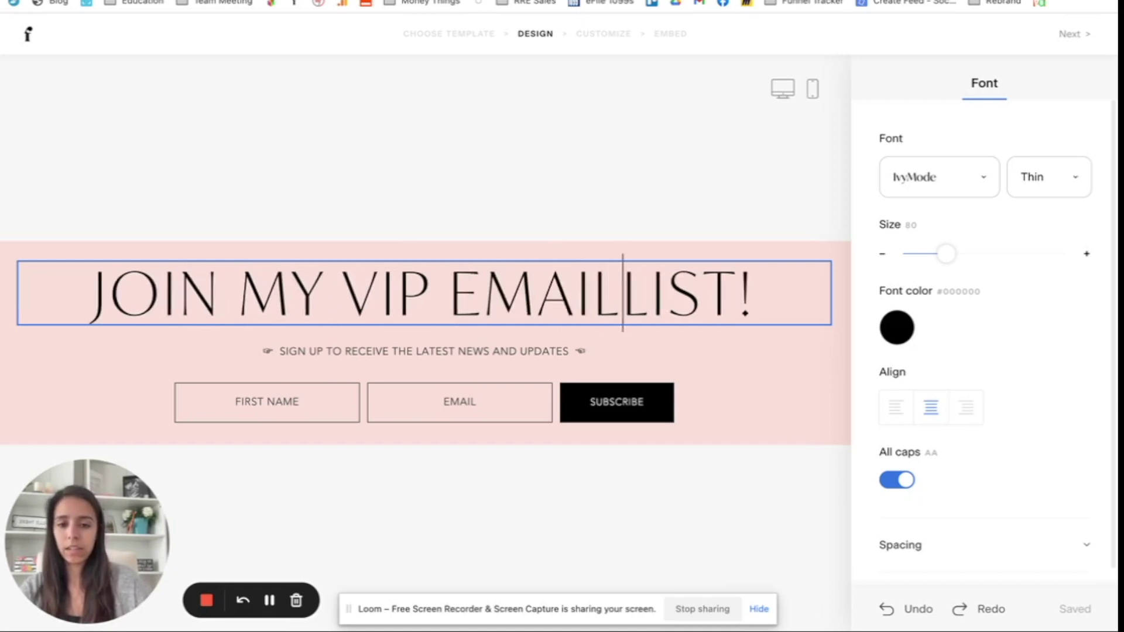
Step: Rewrite the end of the subtitle to mention exclusive and priority booking discounts
double_click(525, 350)
click(534, 350)
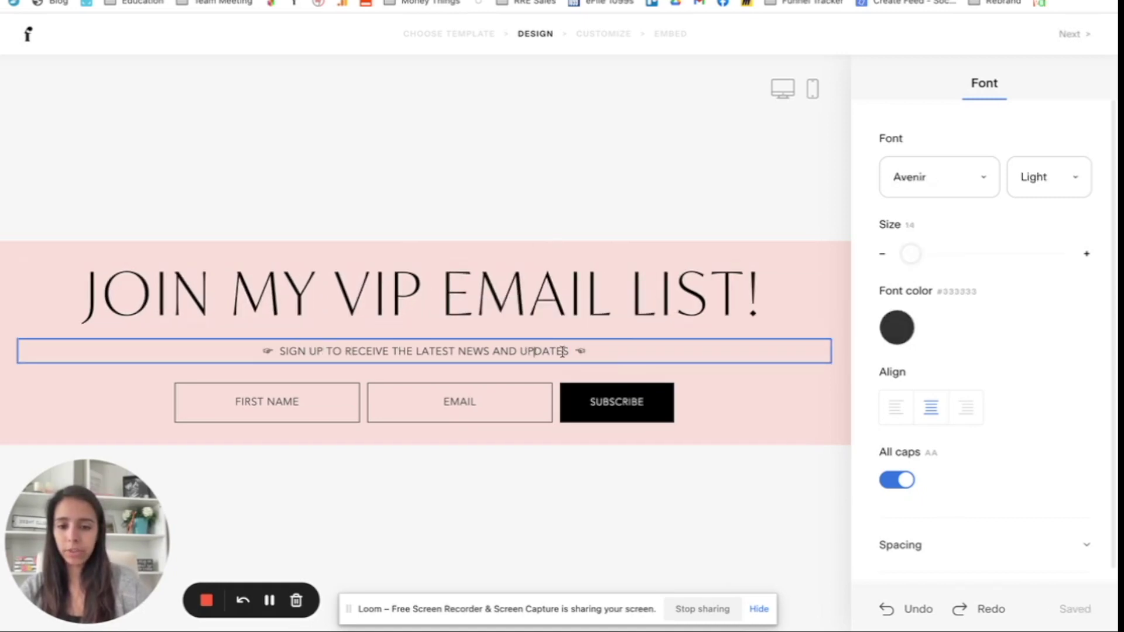
drag(569, 352, 394, 354)
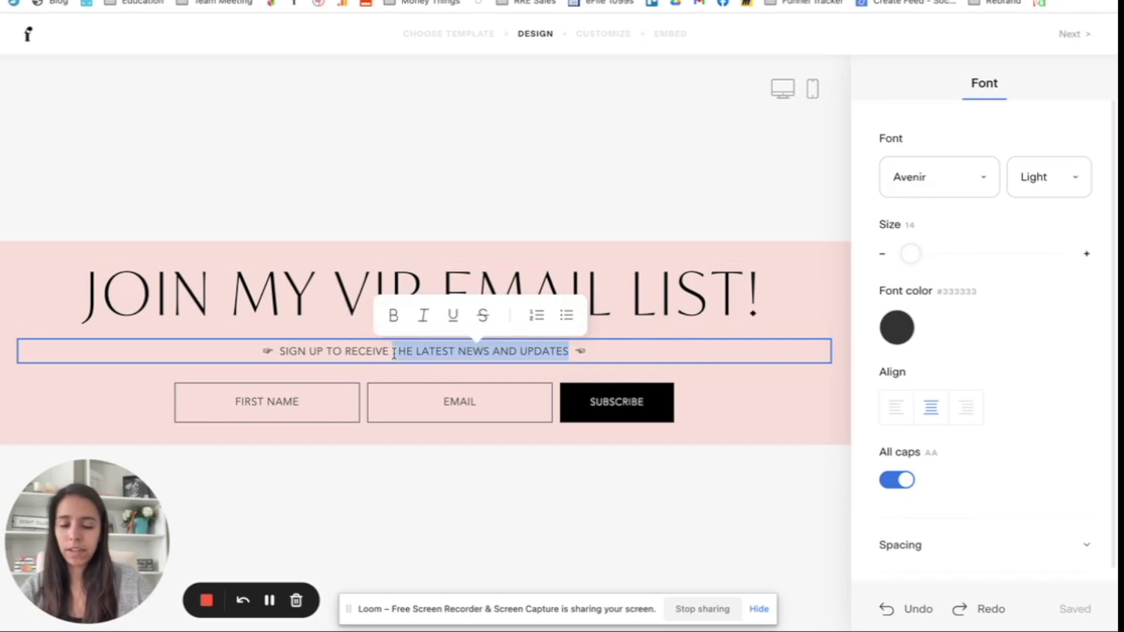
text(EXCLUSIVE)
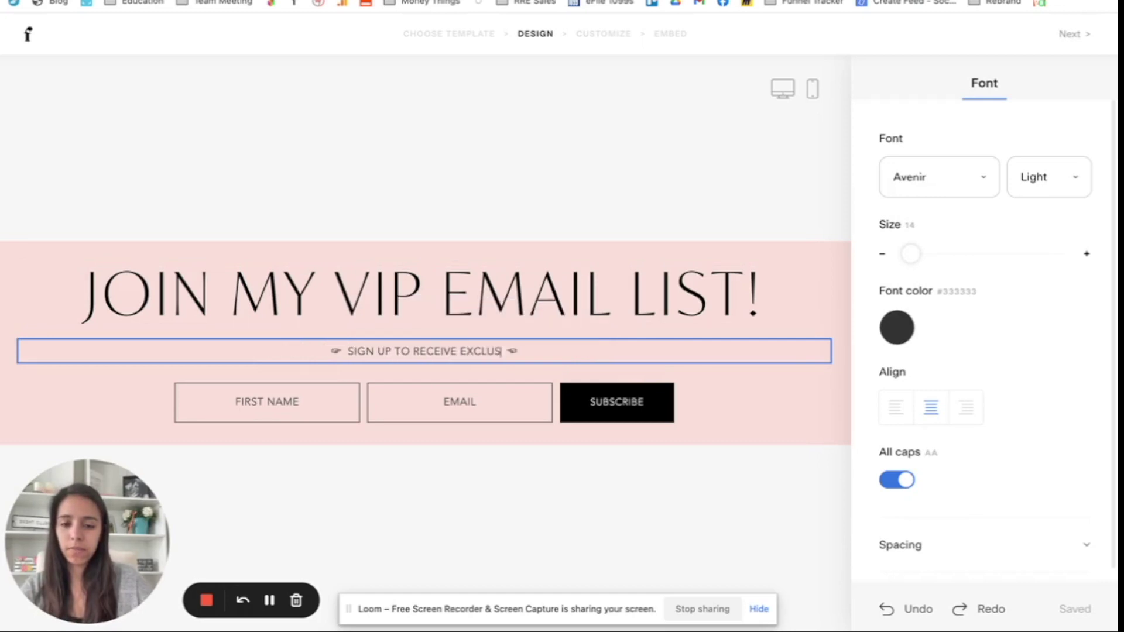
text( AND PRIORITY)
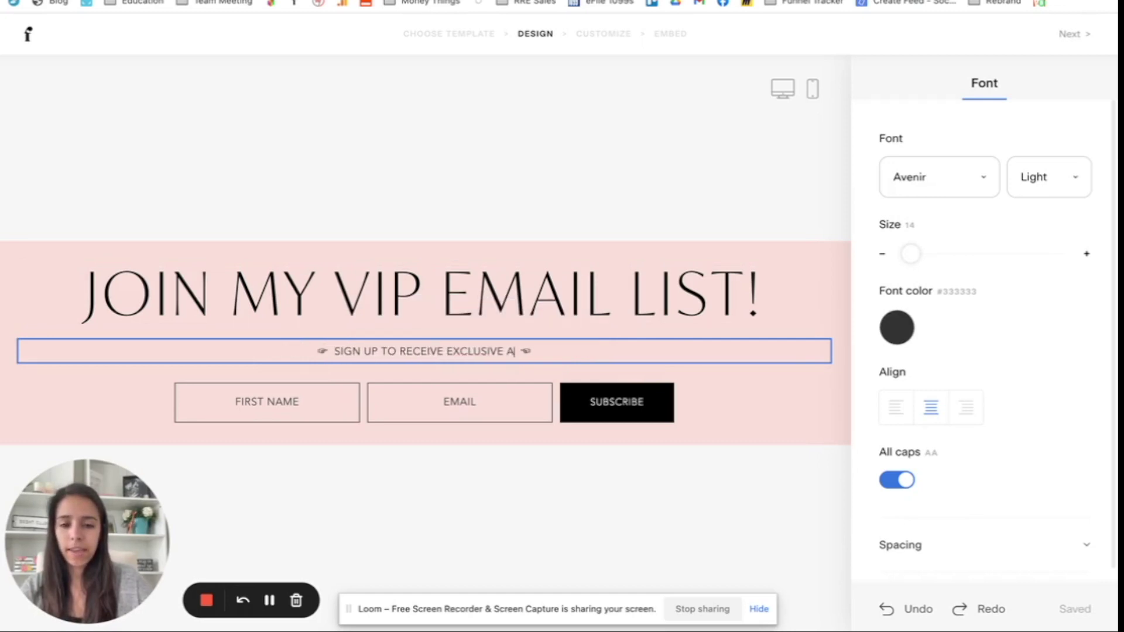
text( BOOKING)
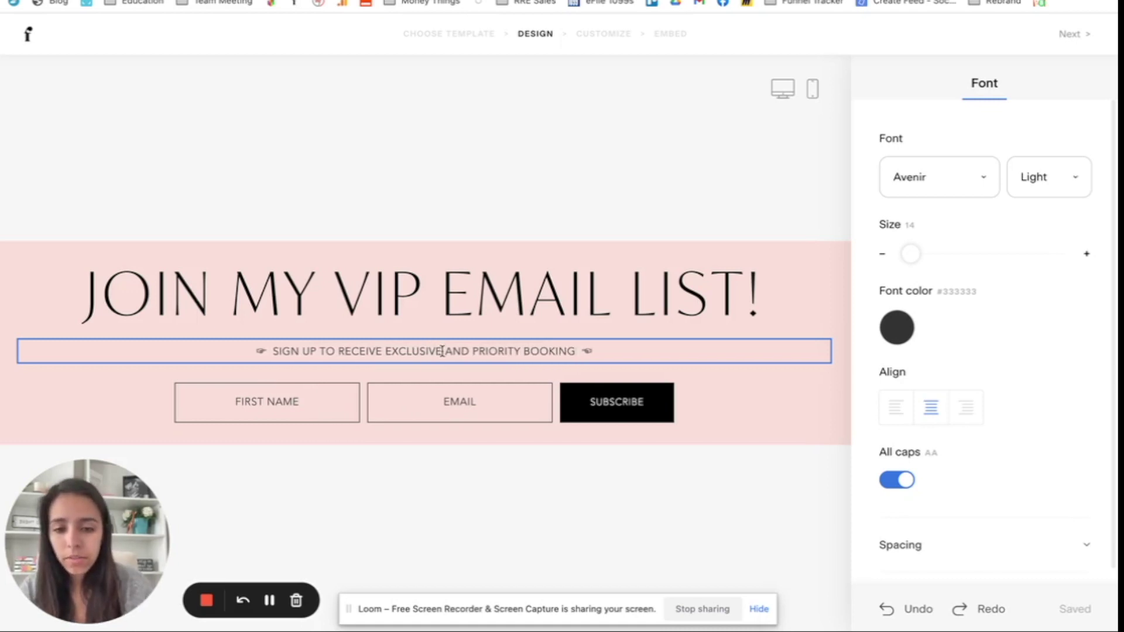
text( DISOCUNTS)
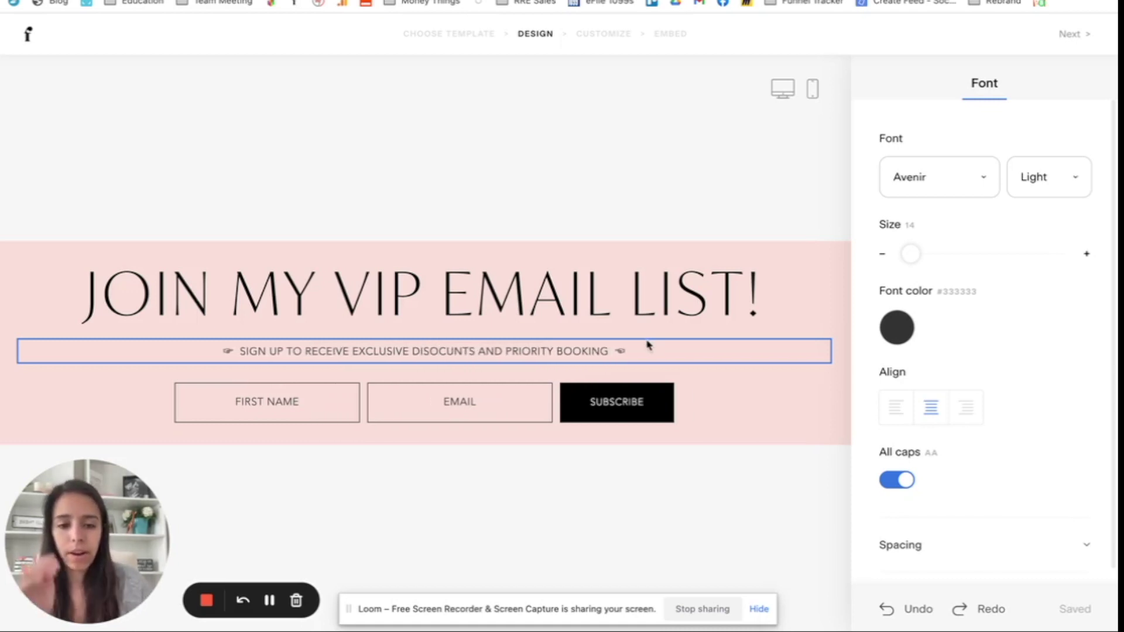
click(740, 389)
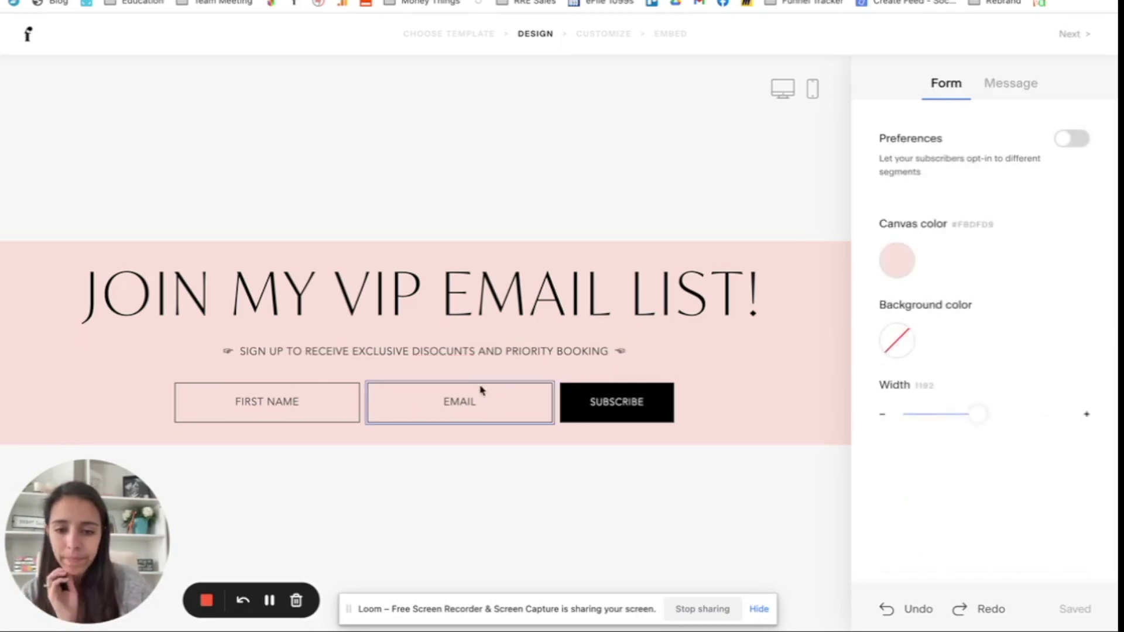
Step: Correct the misspelled 'DISOCUNTS' in the subtitle to 'DISCOUNTS'
click(460, 348)
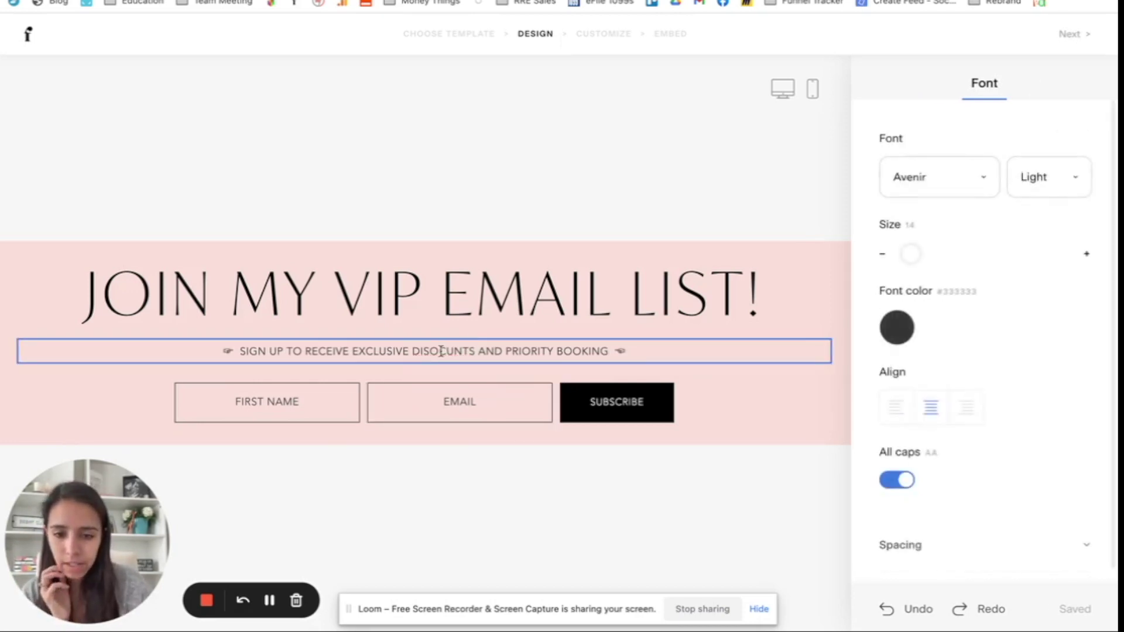
right_click(440, 350)
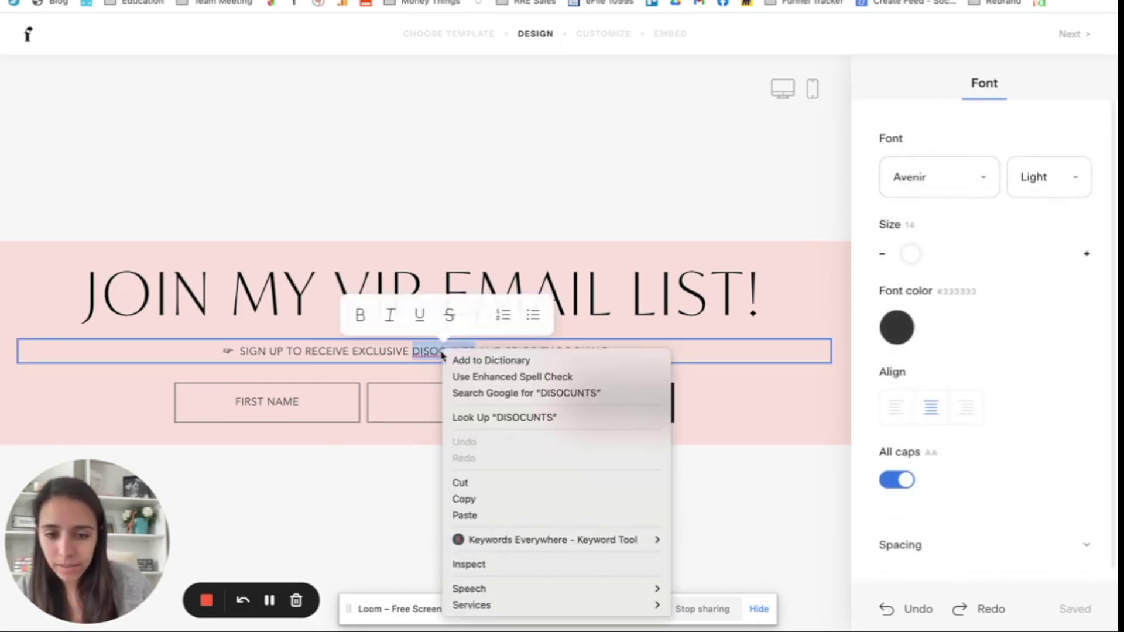
click(490, 417)
click(719, 406)
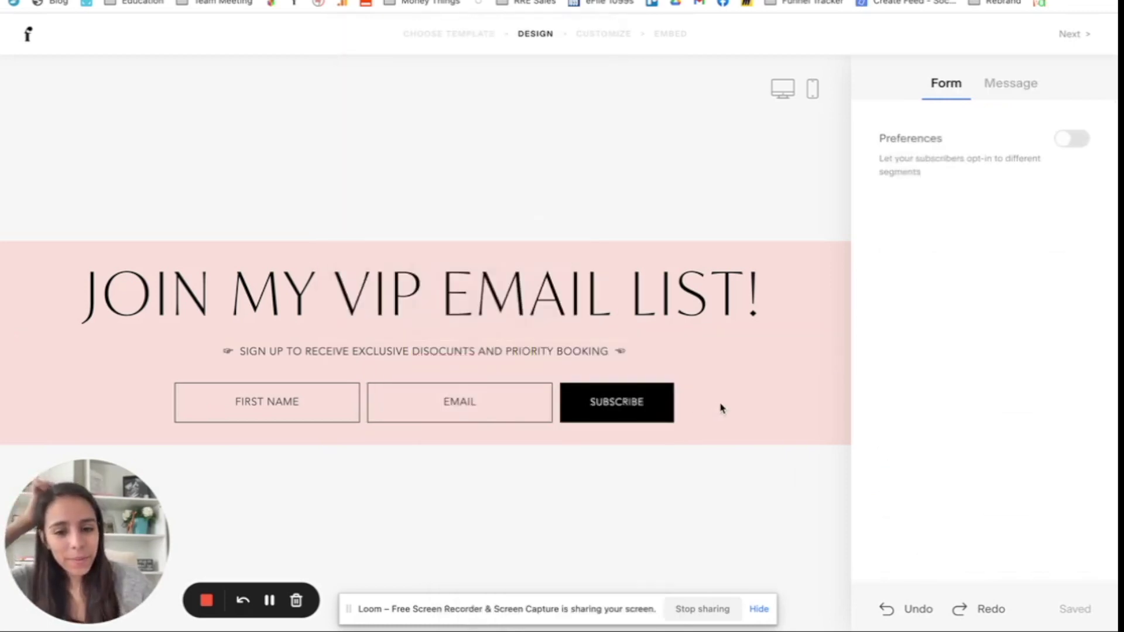
double_click(453, 350)
text(DISCOUNTS)
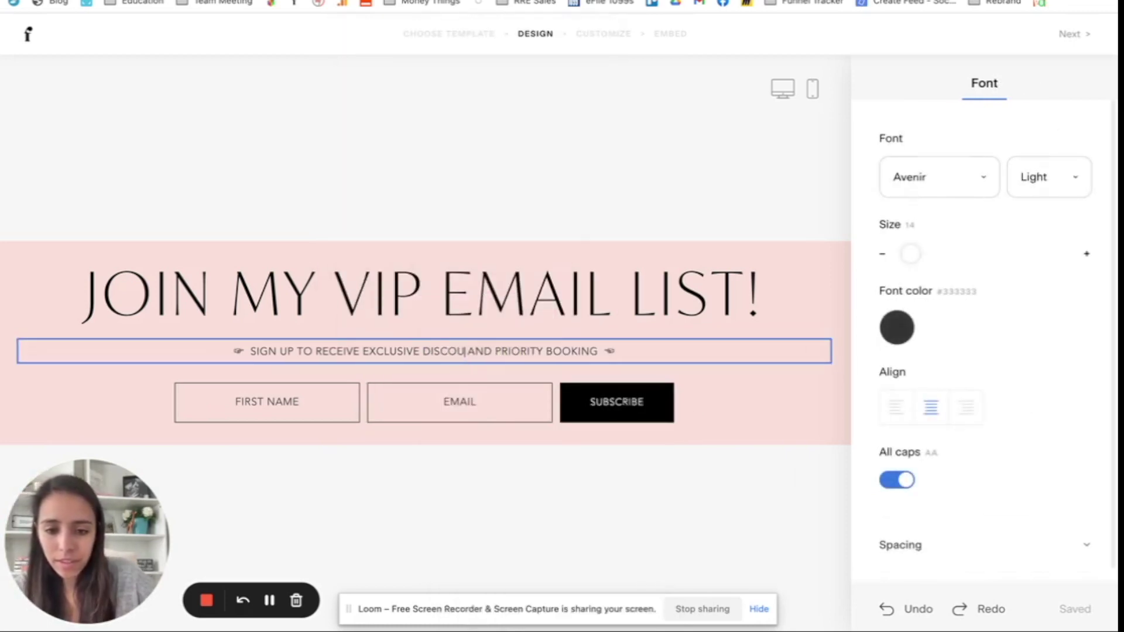
click(713, 430)
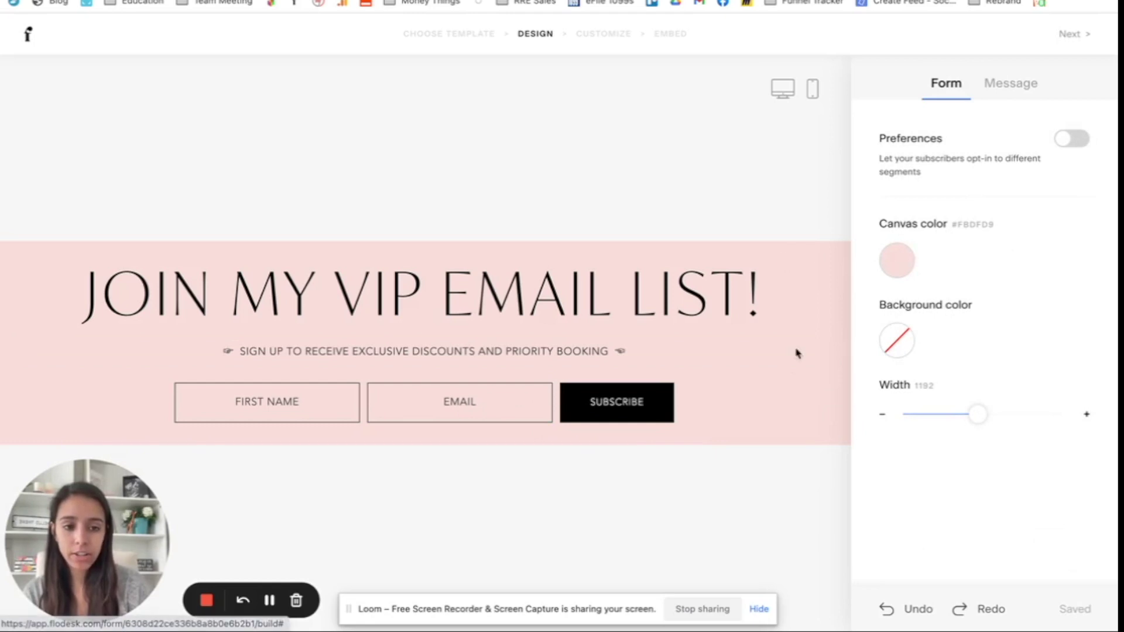
Step: Set the form's canvas colour to transparent, removing the pink background
click(910, 257)
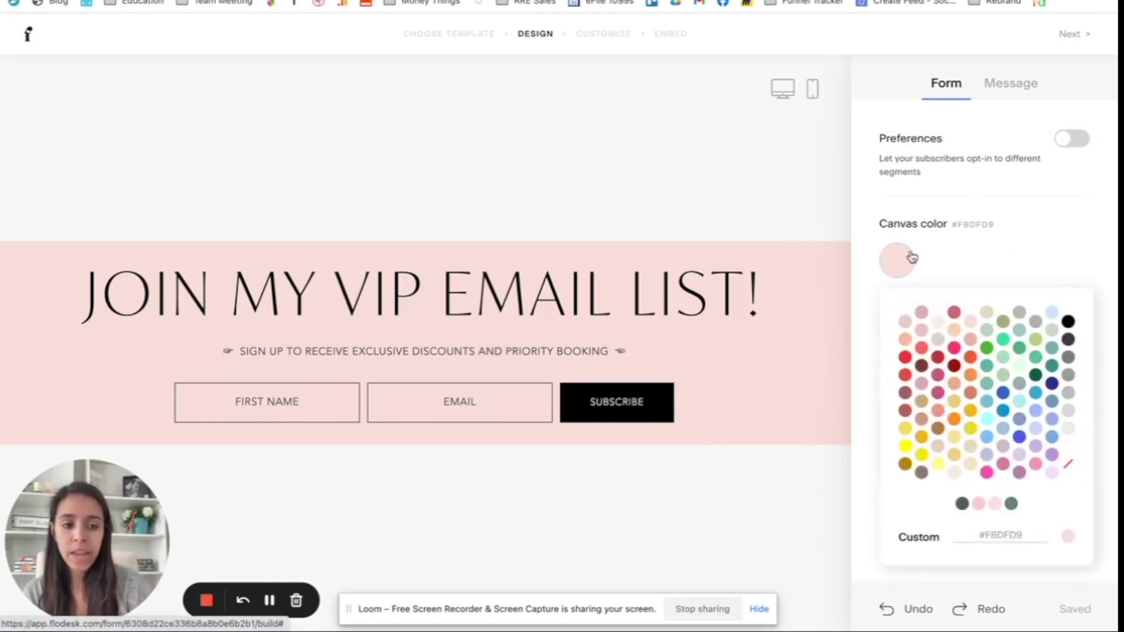
click(1068, 467)
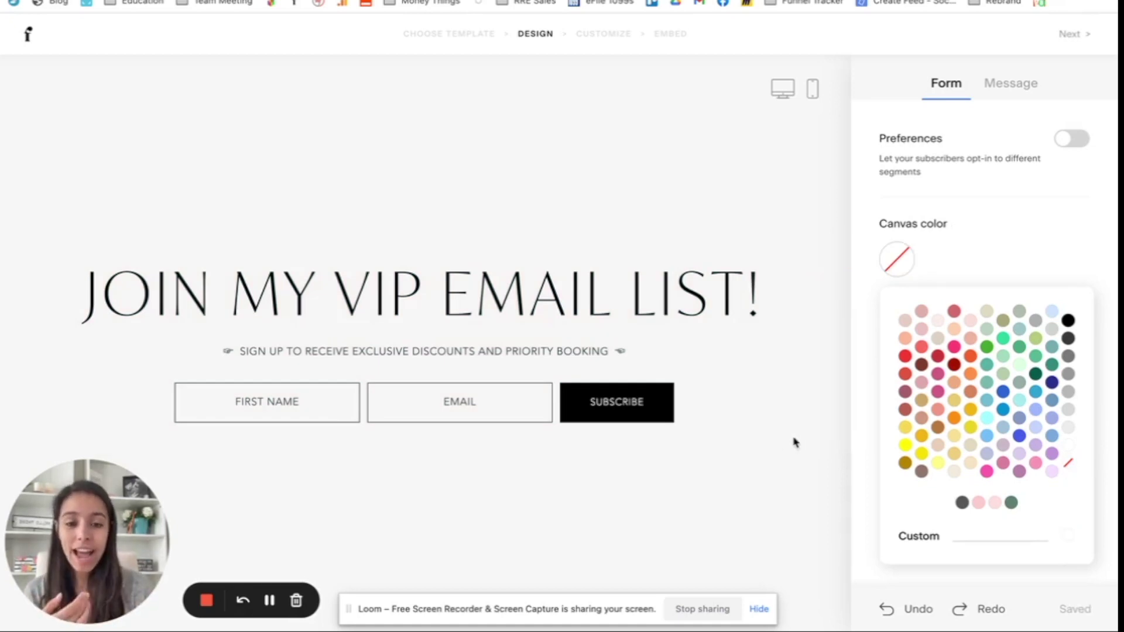
click(700, 301)
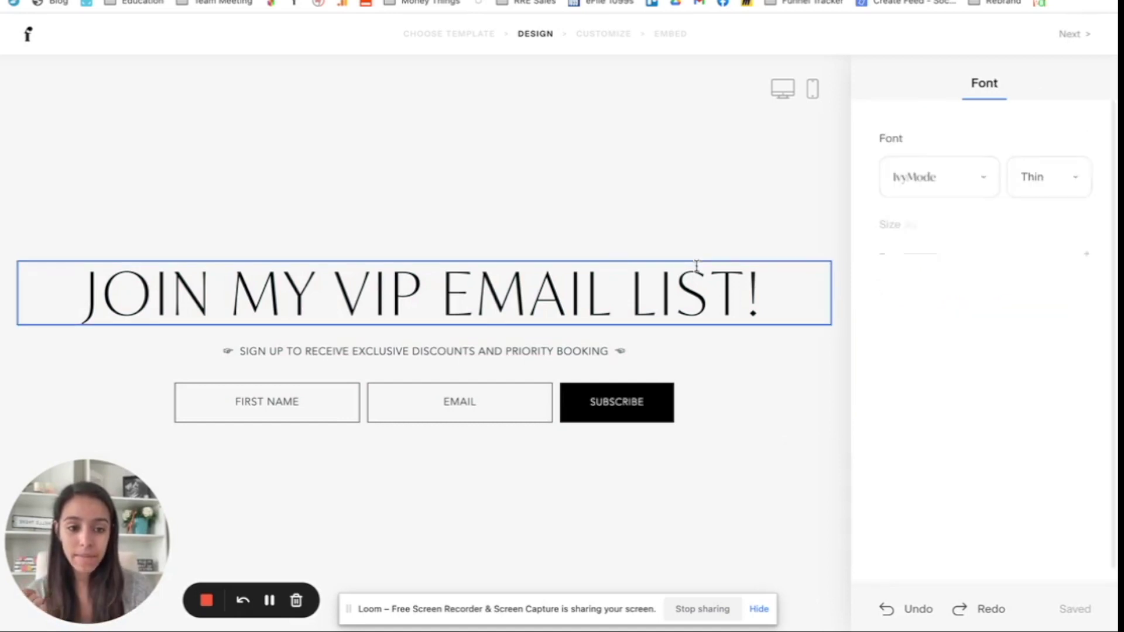
click(905, 337)
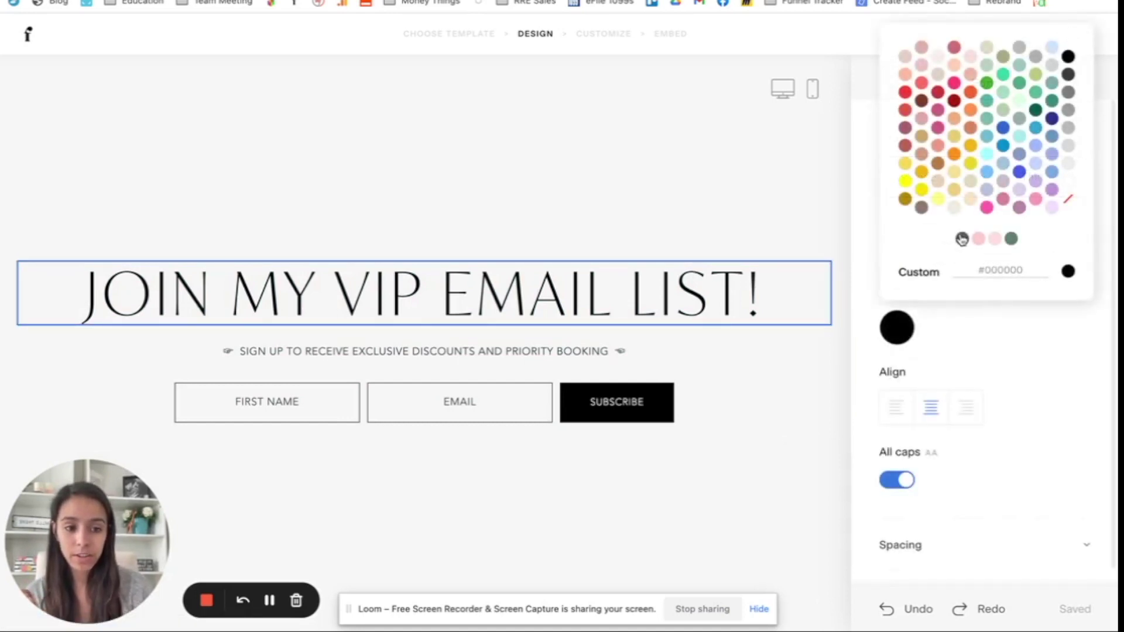
Step: Make the heading text dark grey and the subtitle a lighter #575757 grey
click(962, 238)
click(550, 354)
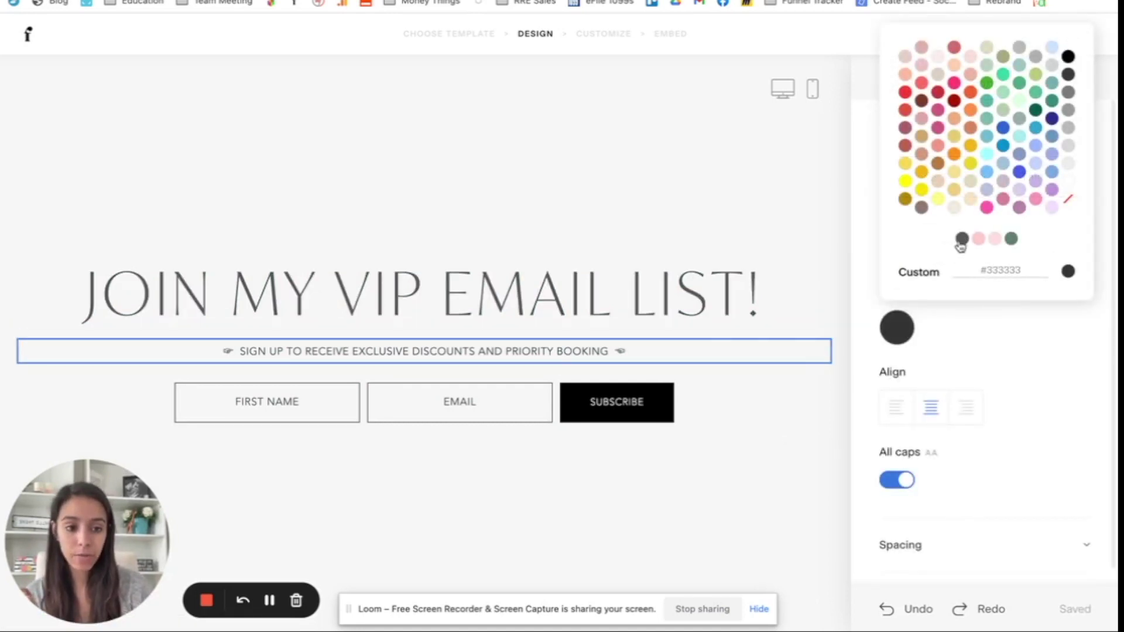
click(961, 238)
click(654, 482)
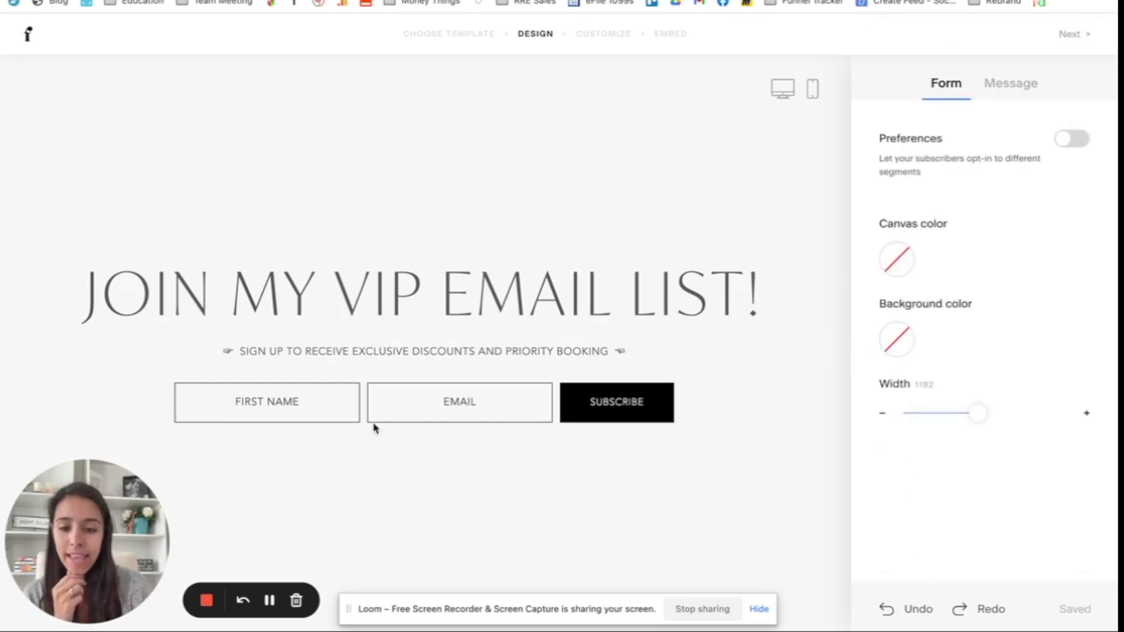
click(326, 413)
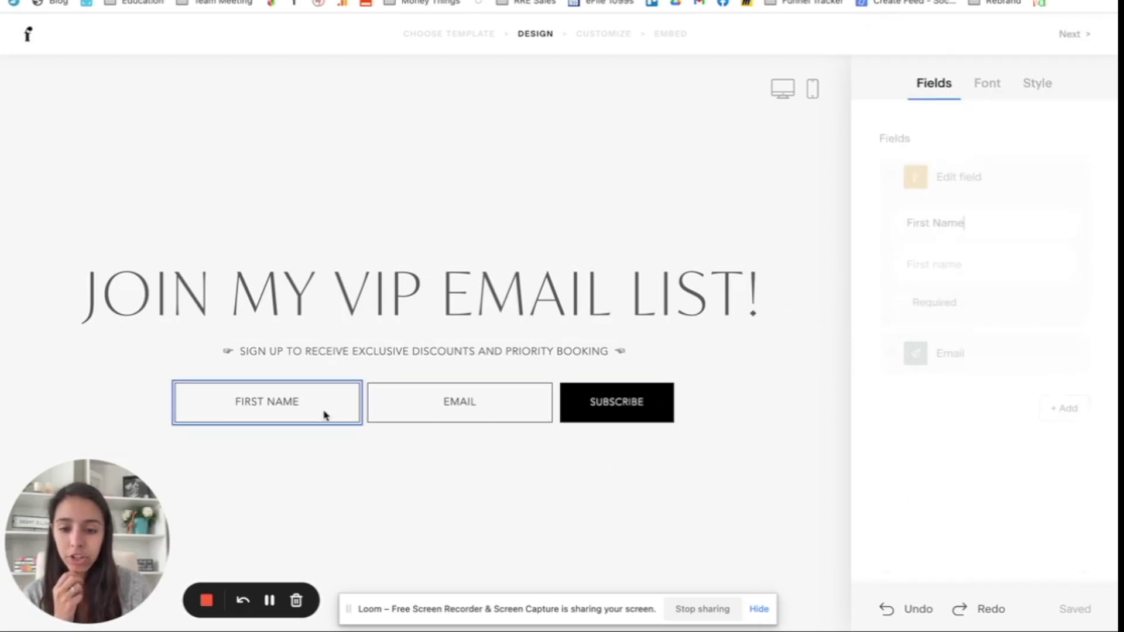
click(465, 407)
click(638, 402)
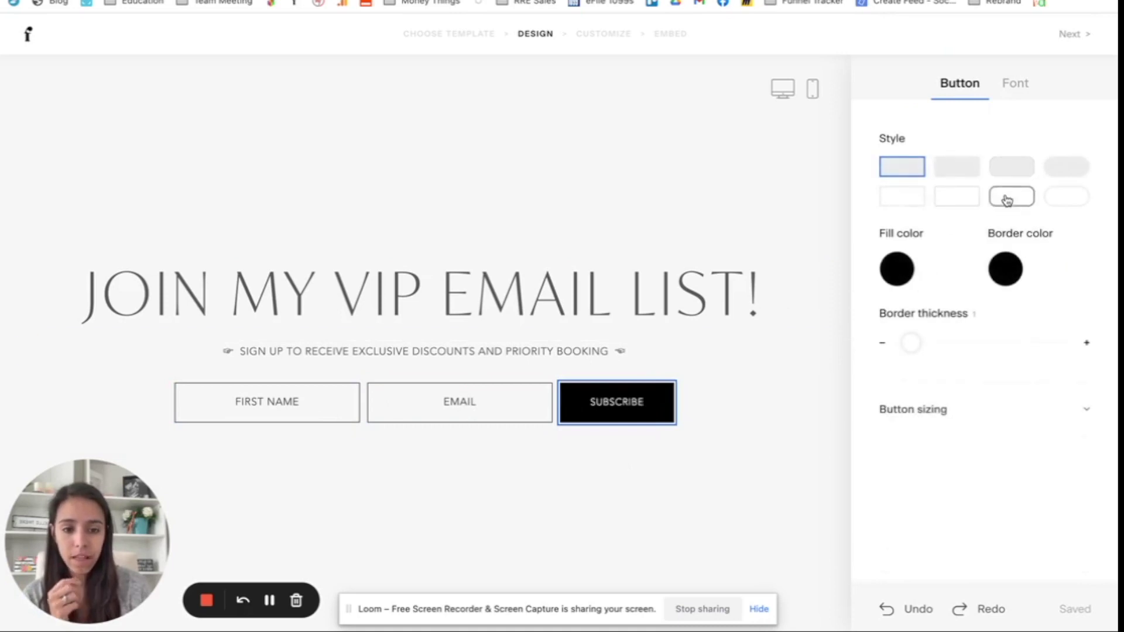
Step: Give the Subscribe button rounded corners with a pink fill and pink border
click(1010, 166)
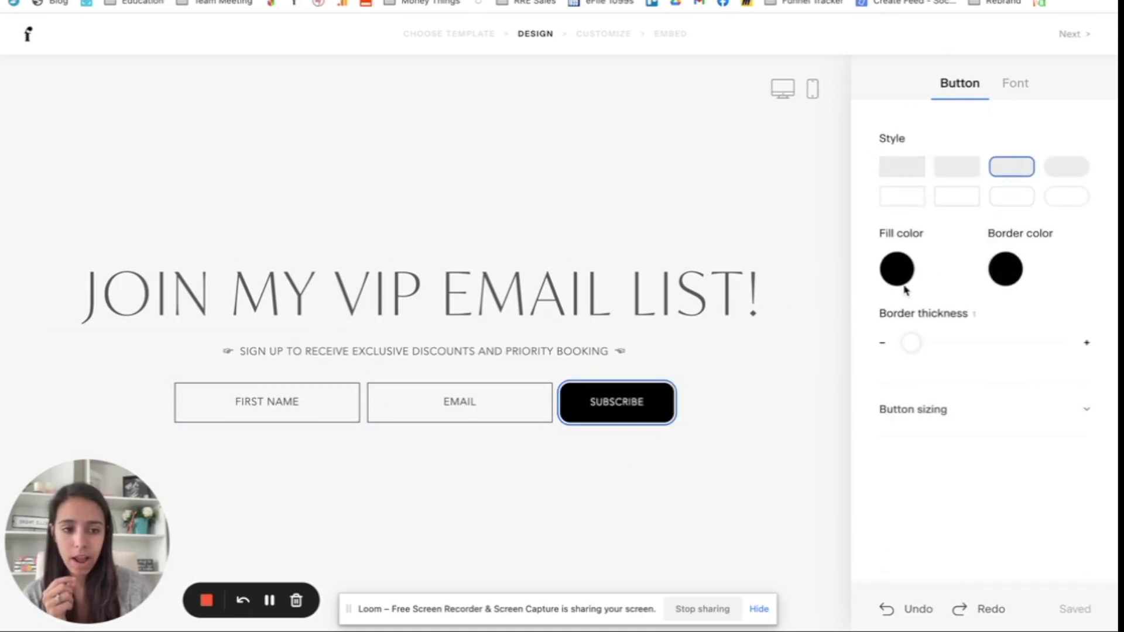
click(896, 269)
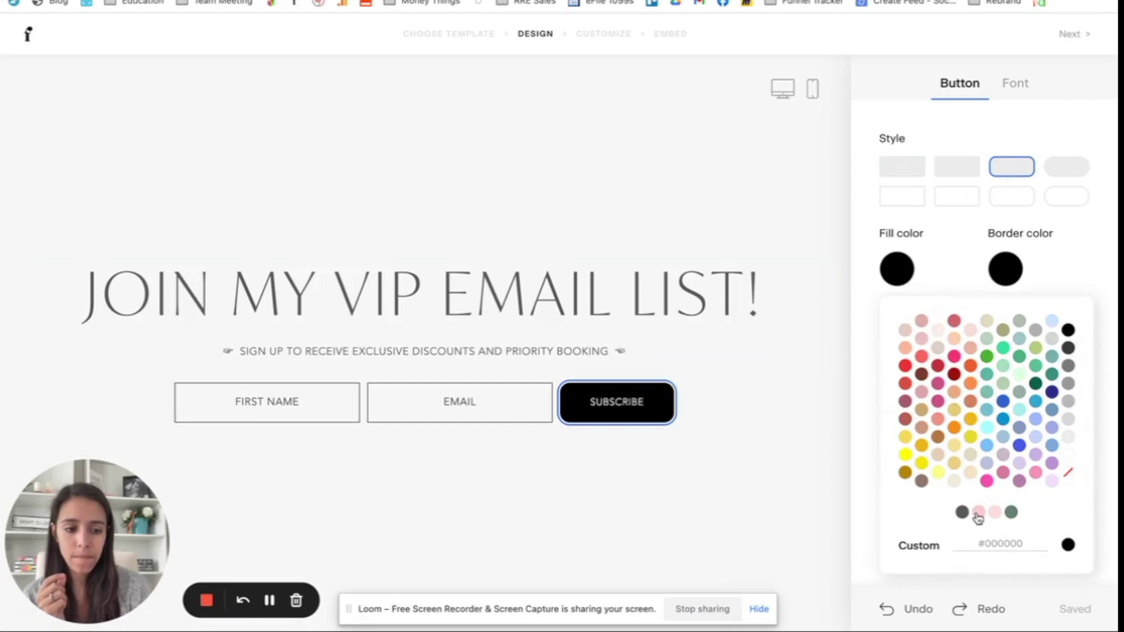
click(977, 515)
click(1007, 269)
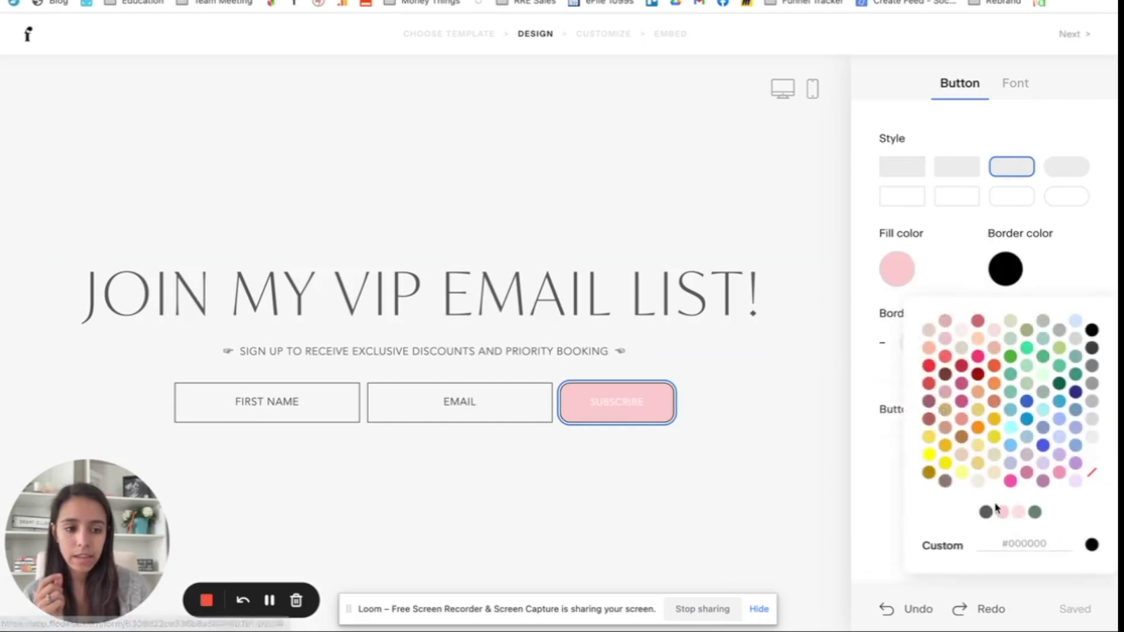
click(1001, 512)
click(634, 440)
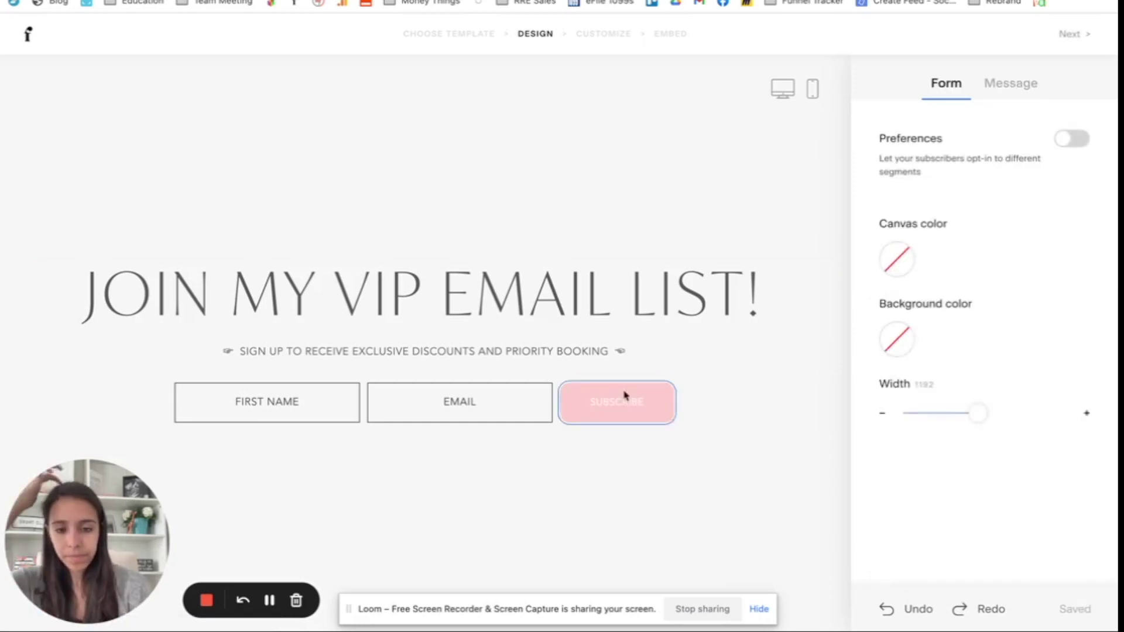
Step: Try a pink heading colour, then revert the heading to dark grey
click(615, 299)
click(896, 327)
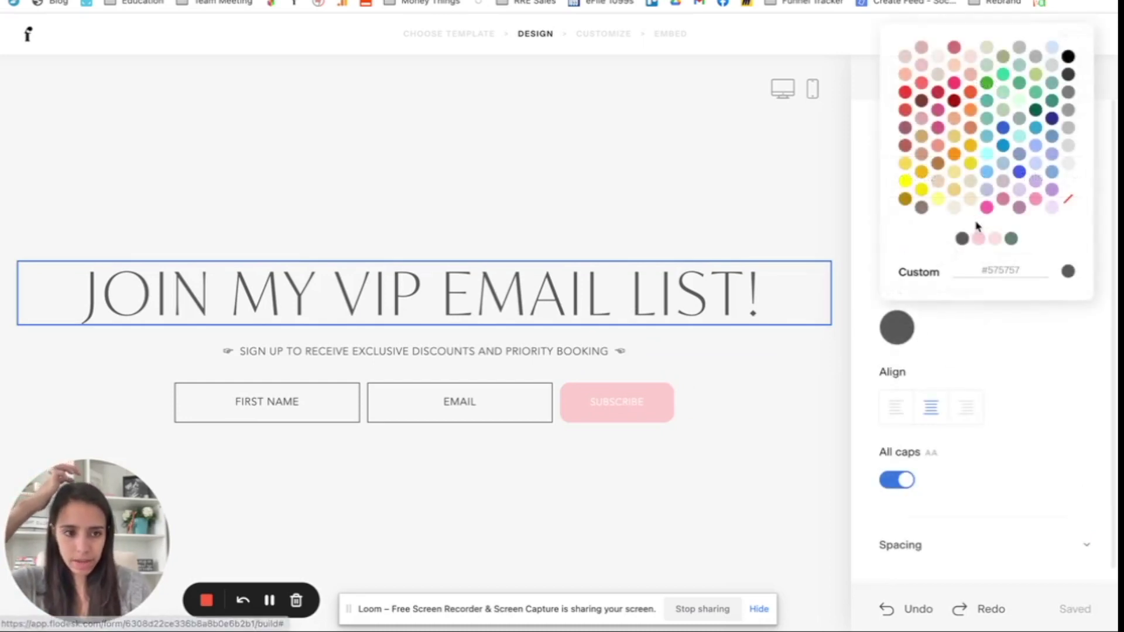
click(978, 238)
click(755, 417)
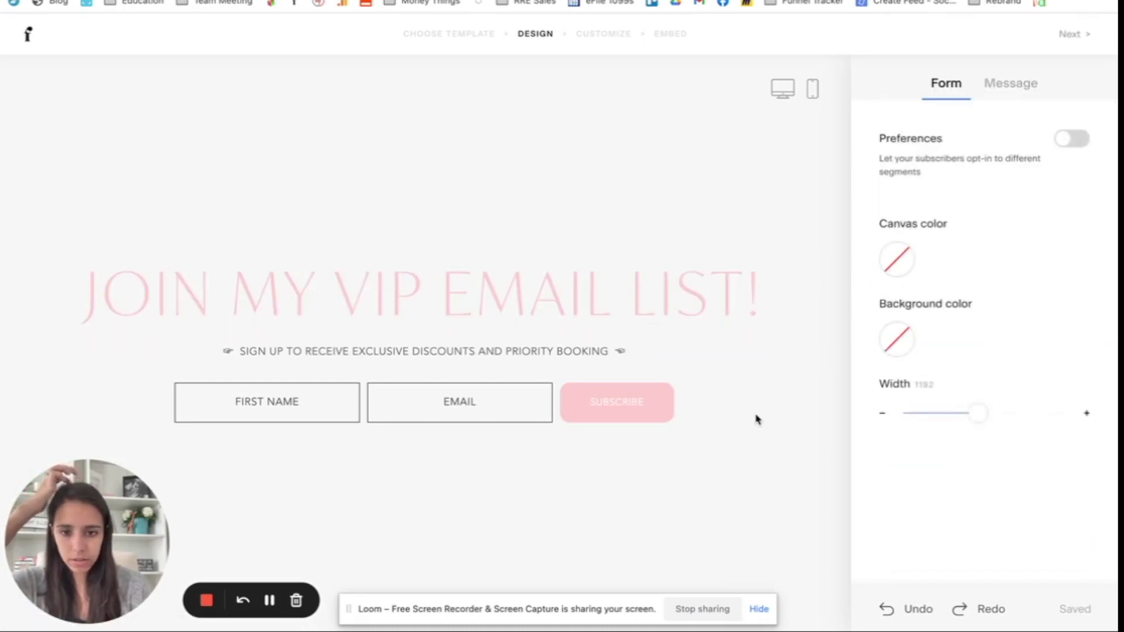
click(749, 298)
click(899, 333)
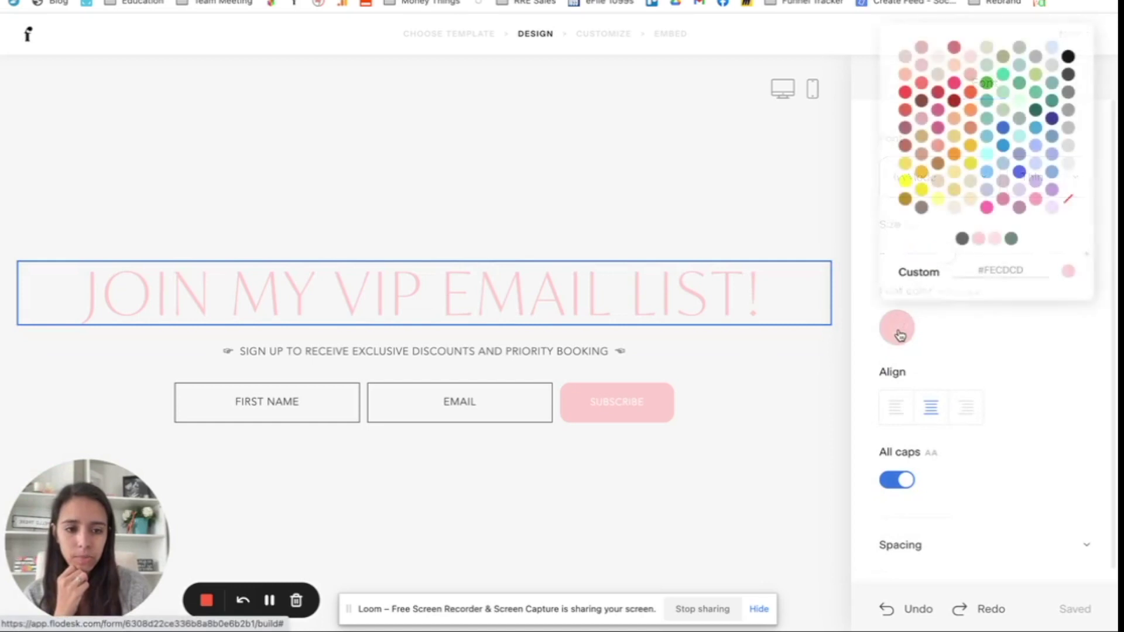
click(962, 239)
click(800, 403)
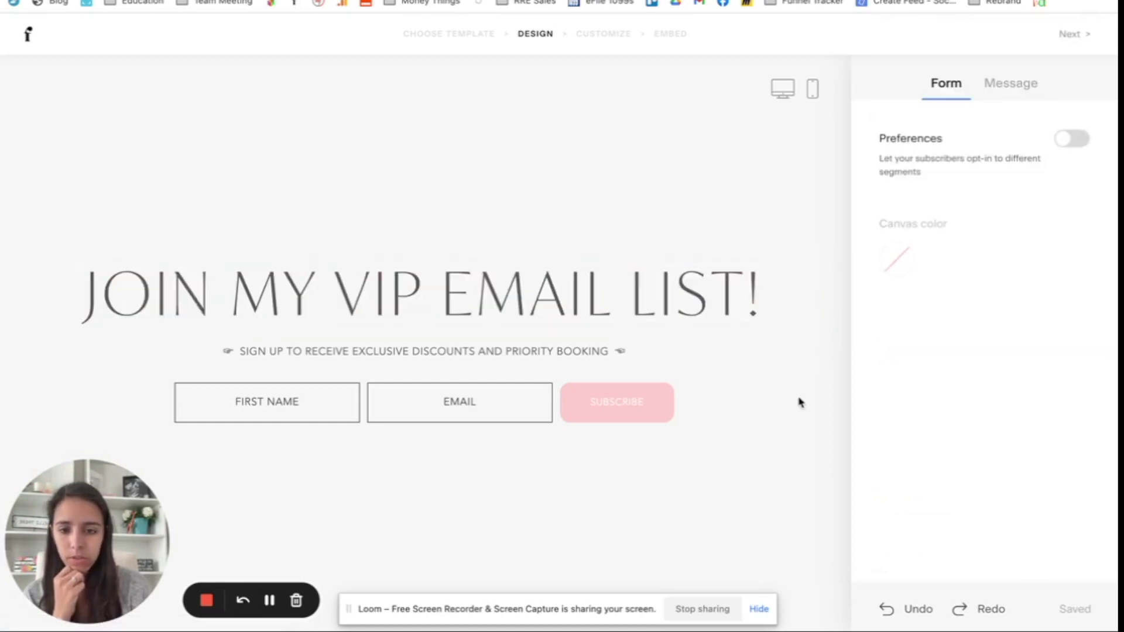
Step: Change the button label from SUBSCRIBE to 'BECOME A VIP!'
click(616, 402)
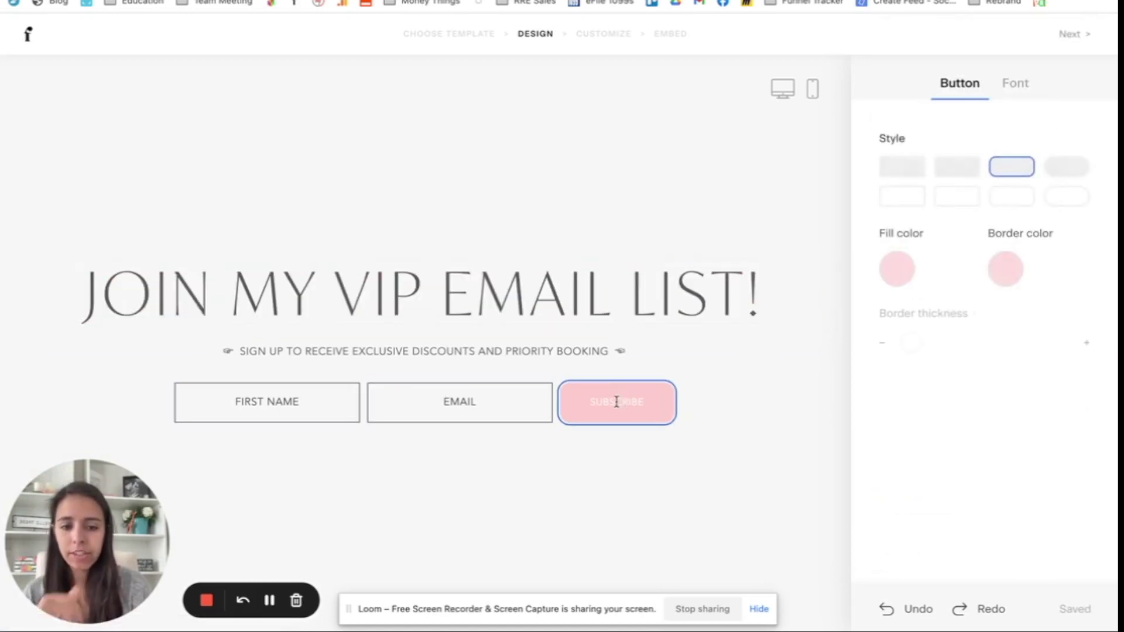
double_click(617, 402)
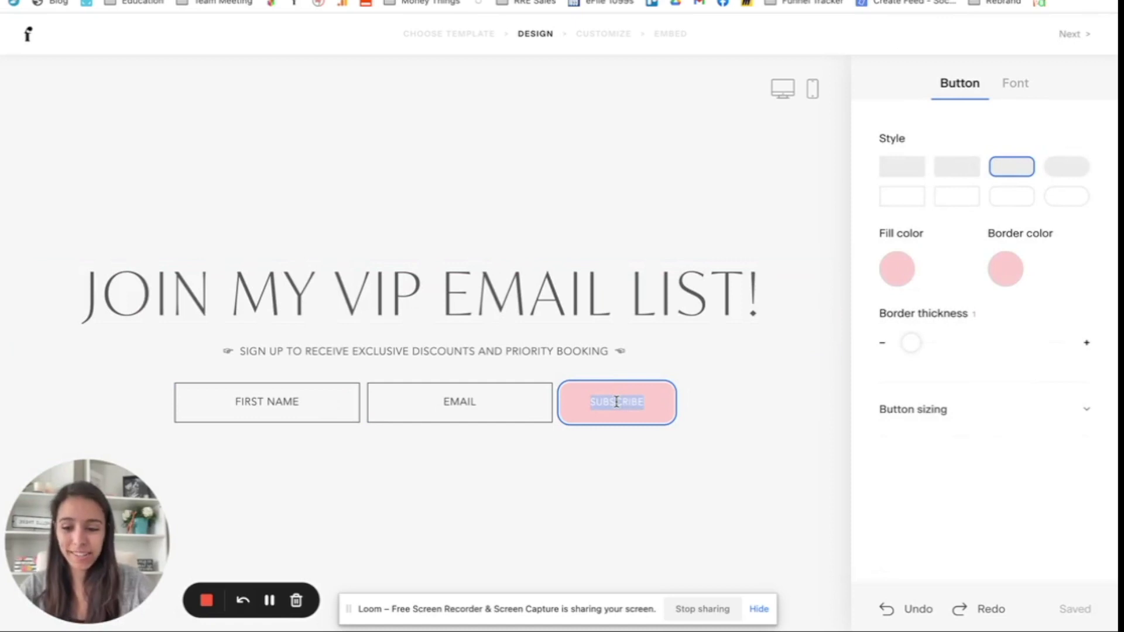
text(JOIN)
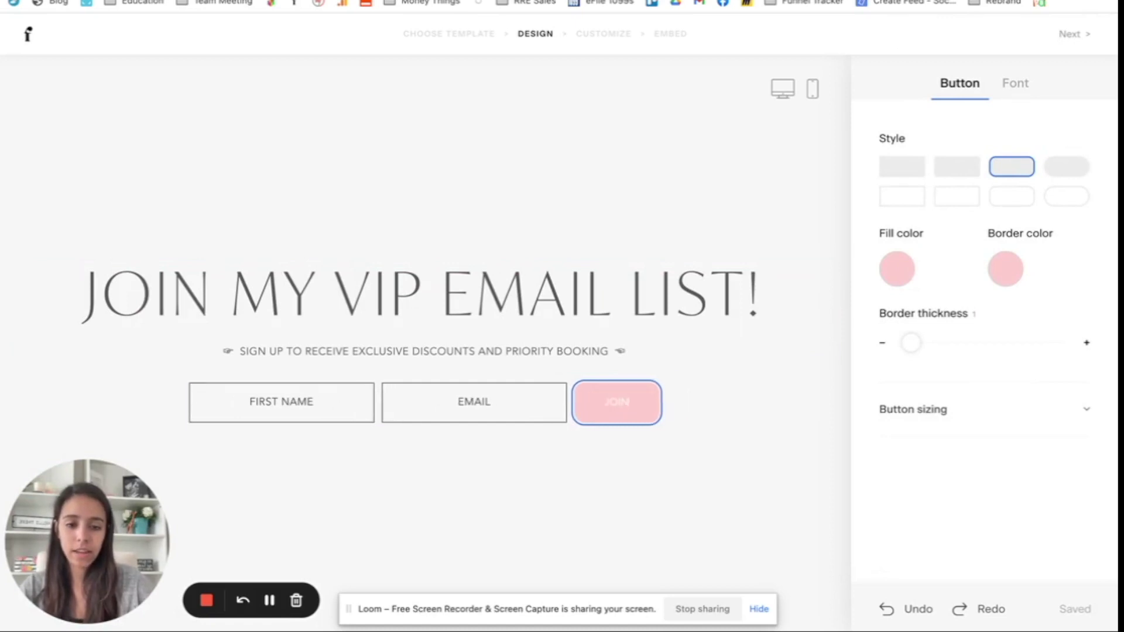
key(BackSpace)
key(BackSpace)
key(BackSpace)
key(BackSpace)
text(BEC)
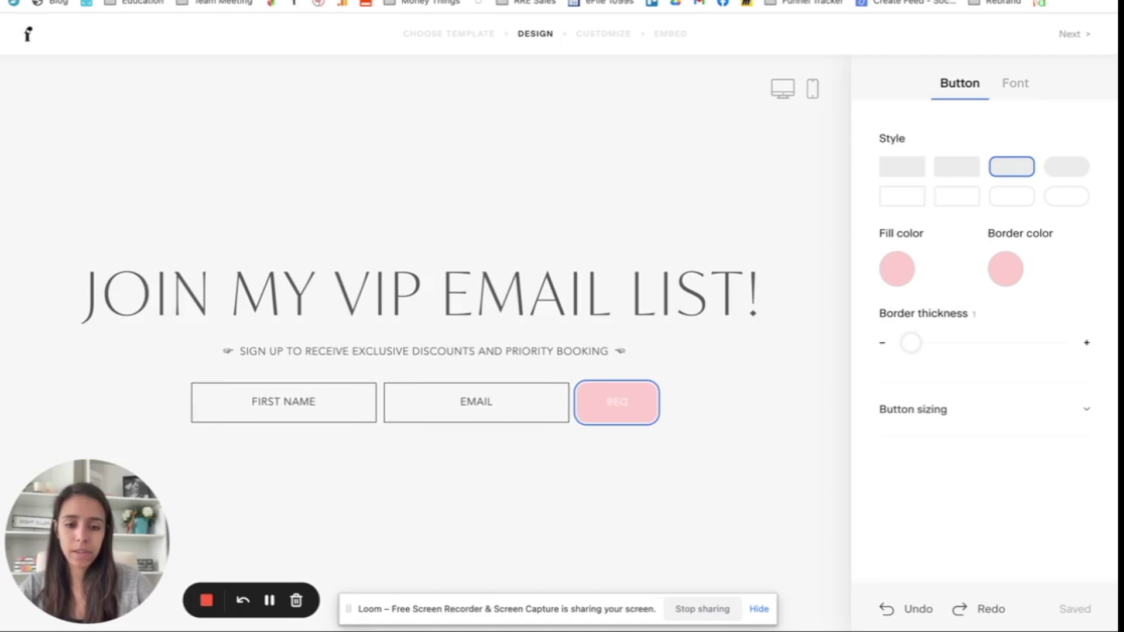
text(OME A VIP!)
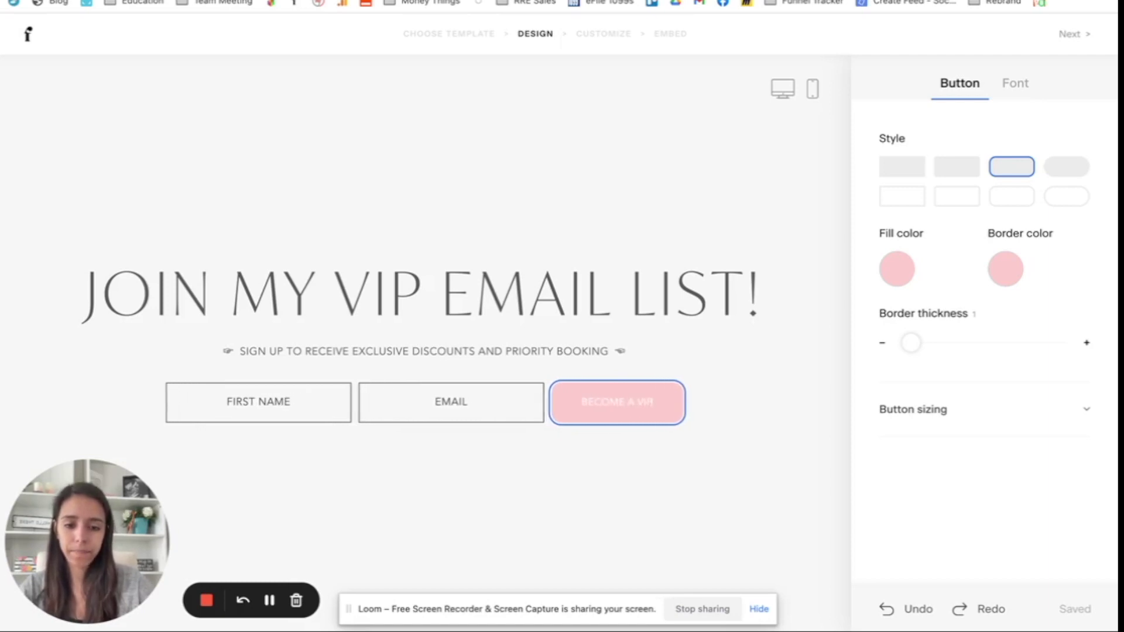
click(534, 497)
Step: Give the First Name and Email fields the rounded outlined field style
click(258, 398)
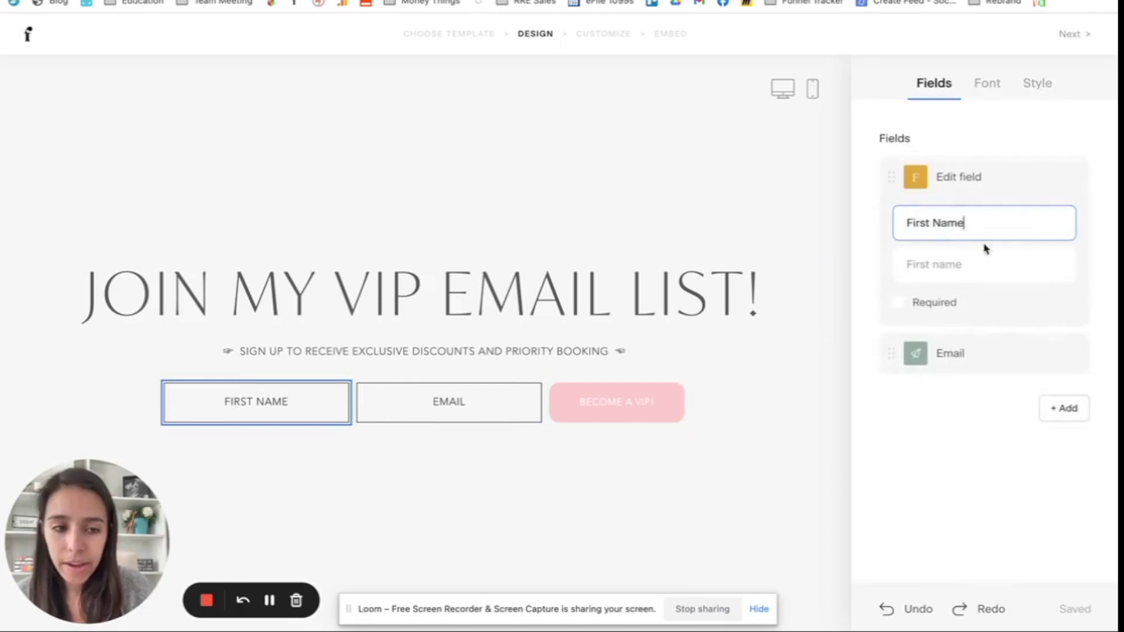
click(993, 84)
click(1037, 85)
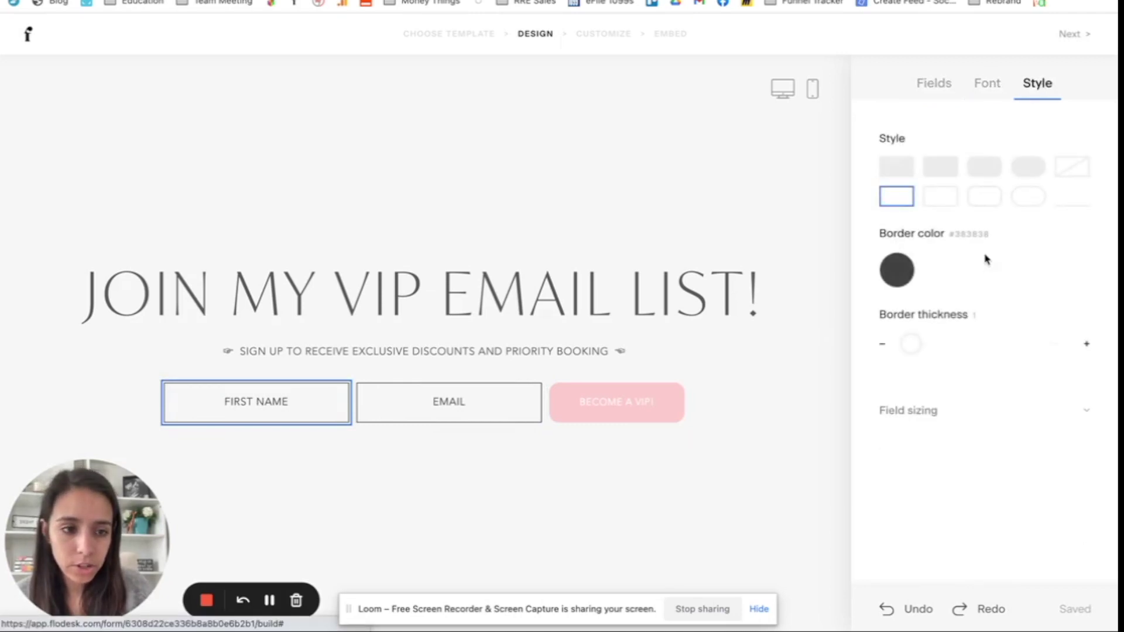
click(986, 196)
click(819, 440)
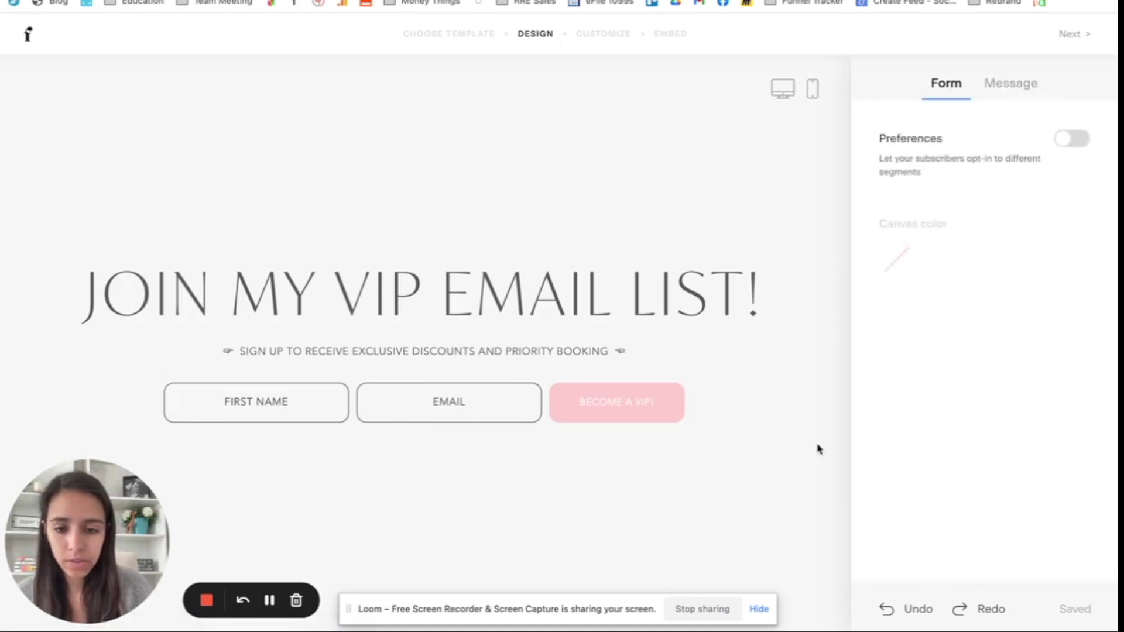
Step: Set the heading font to Didot with Light weight
click(722, 294)
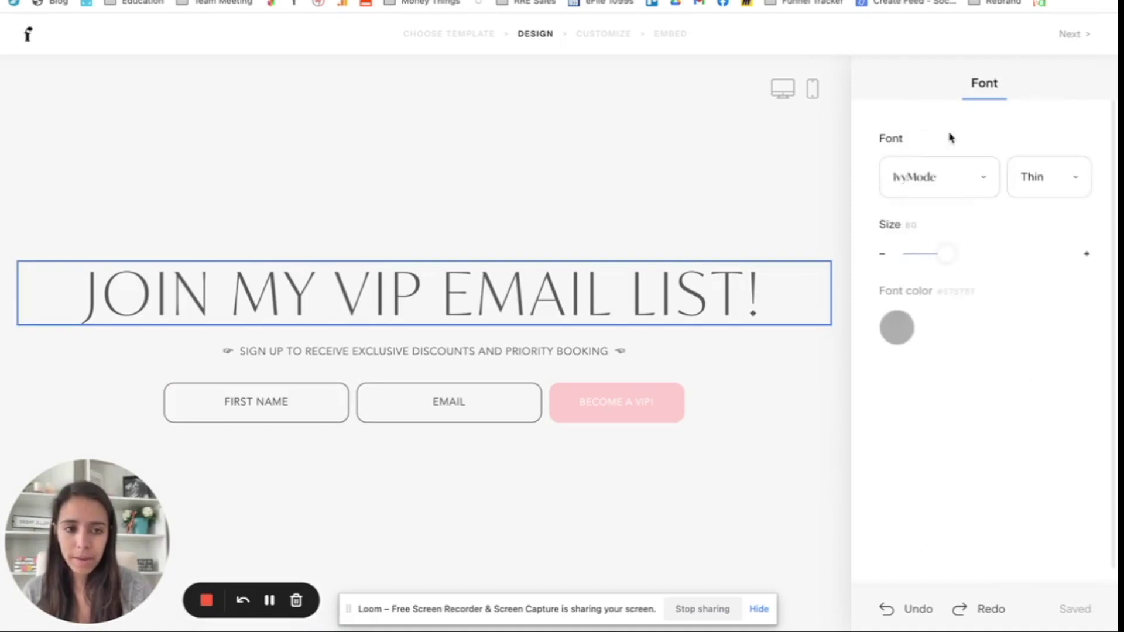
click(942, 190)
scroll(956, 275, down, 3)
scroll(956, 275, up, 5)
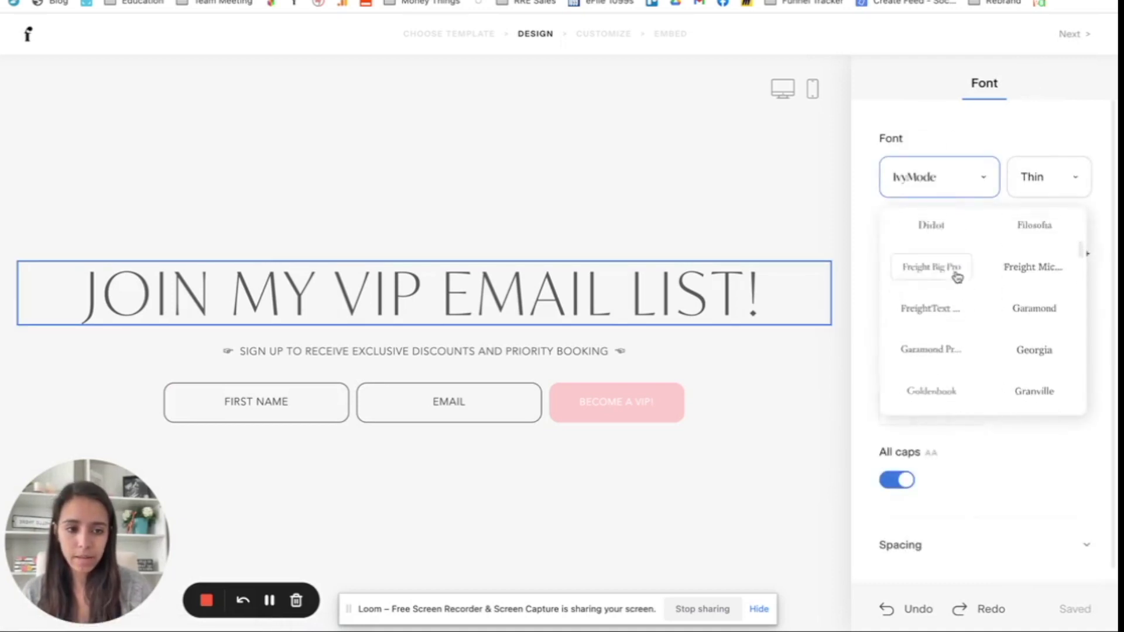
scroll(948, 293, up, 4)
scroll(940, 323, down, 2)
click(935, 333)
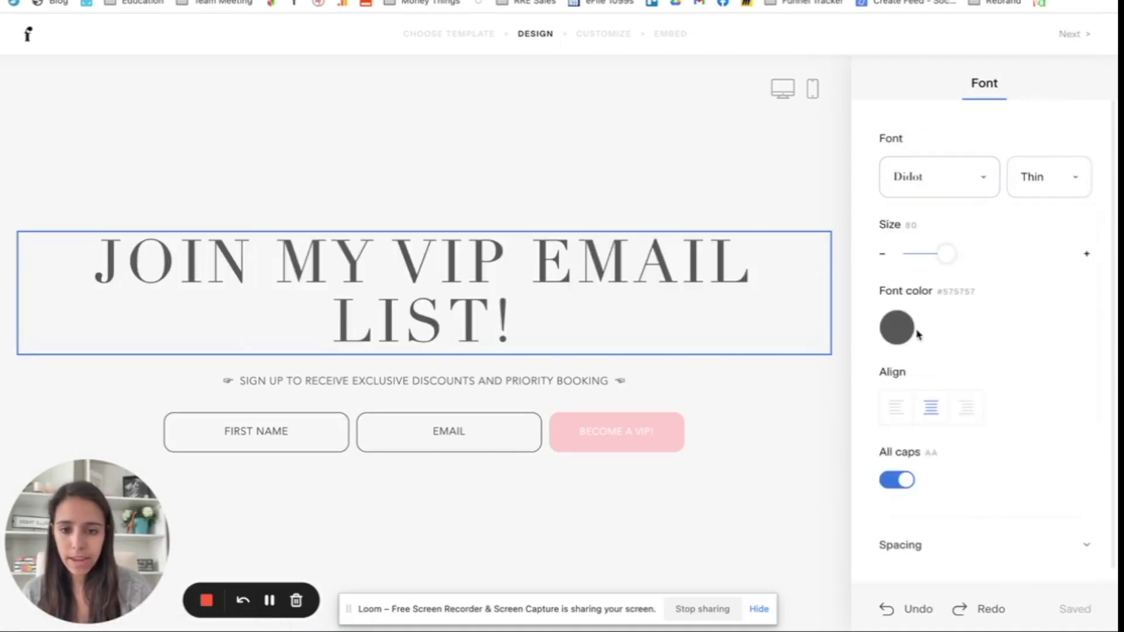
click(1059, 183)
click(1042, 236)
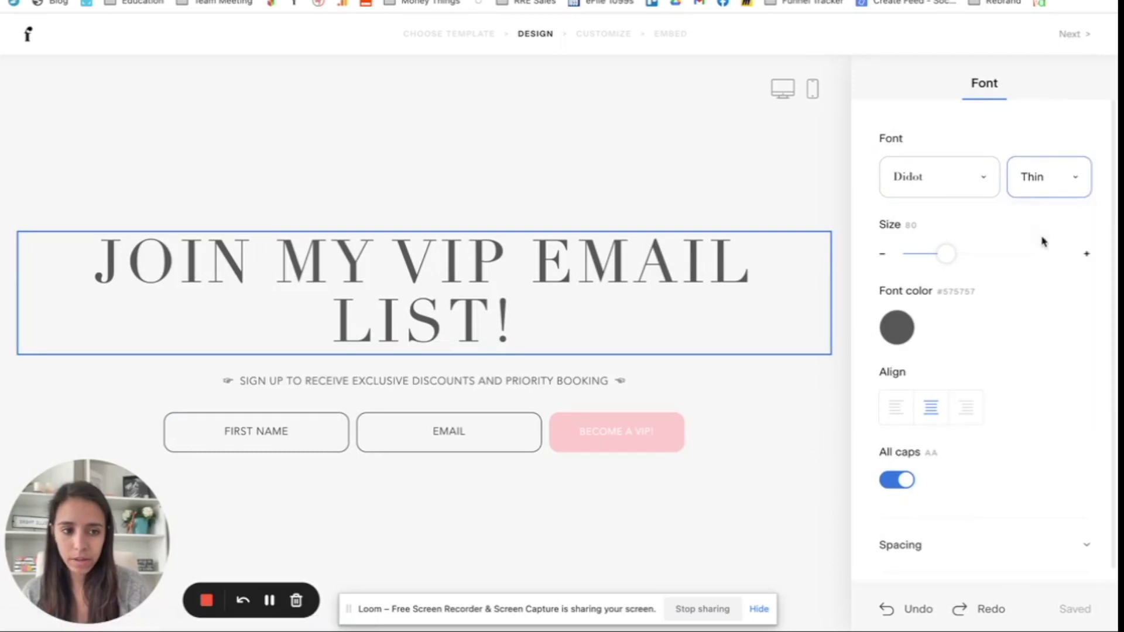
click(1060, 181)
click(1039, 257)
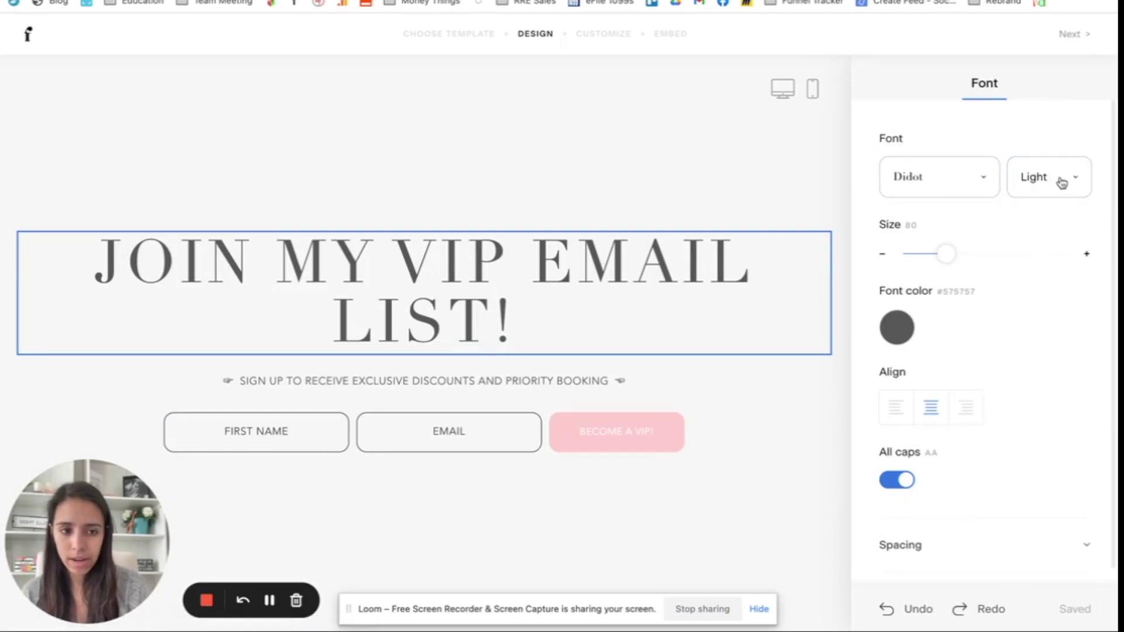
Step: Shrink the heading to size 64 so it fits one line and tighten its letter spacing
drag(525, 305, 39, 251)
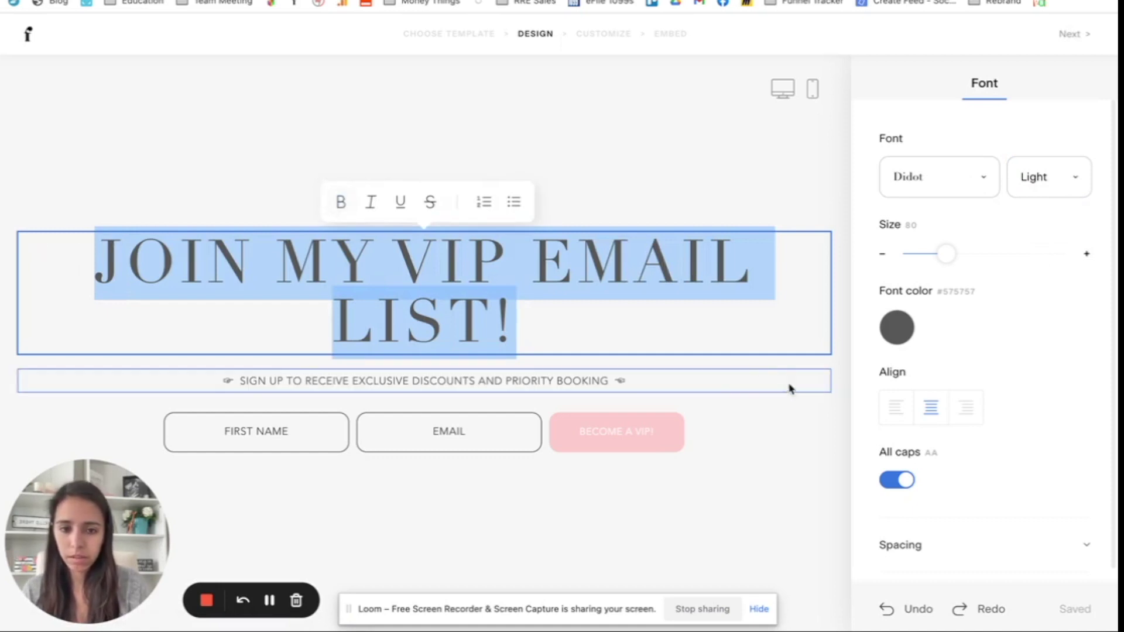
click(805, 444)
click(648, 319)
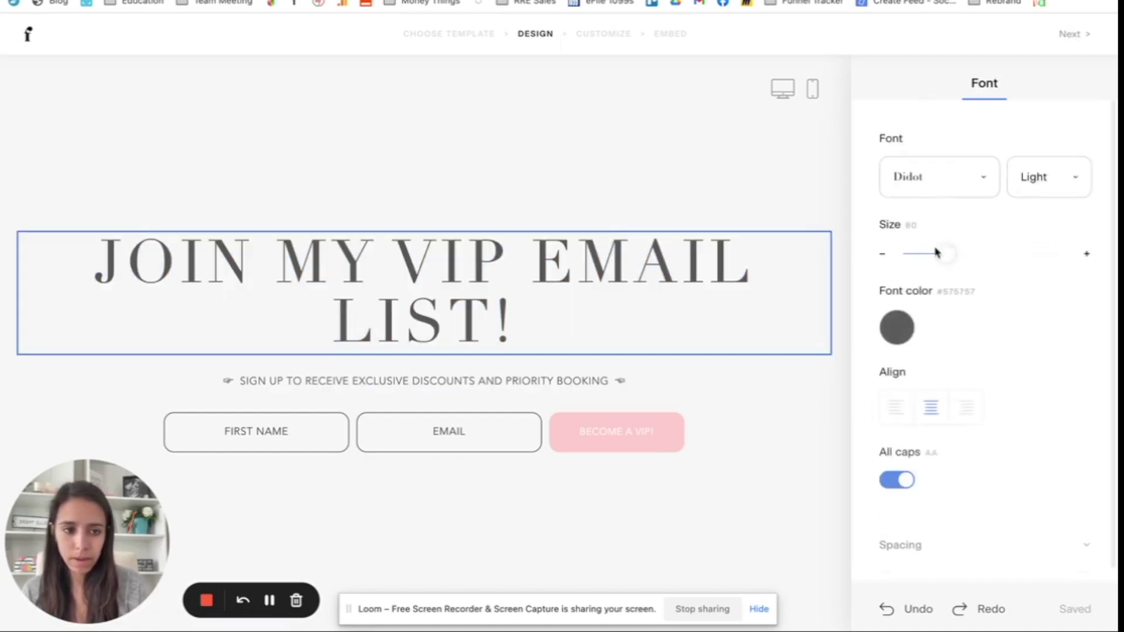
drag(941, 253, 931, 253)
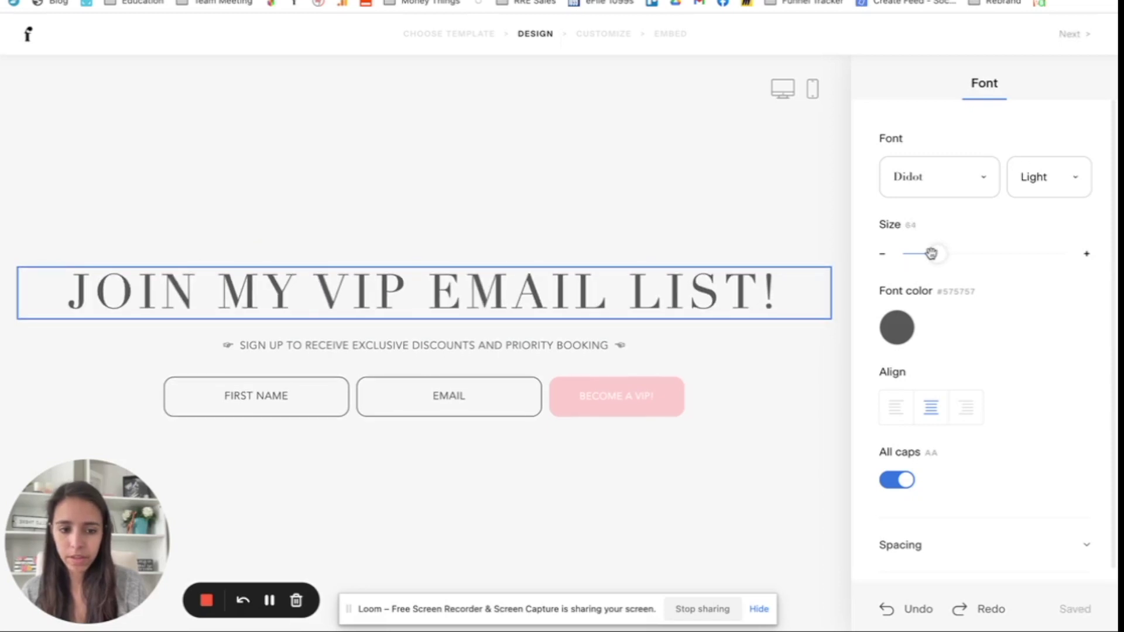
click(904, 543)
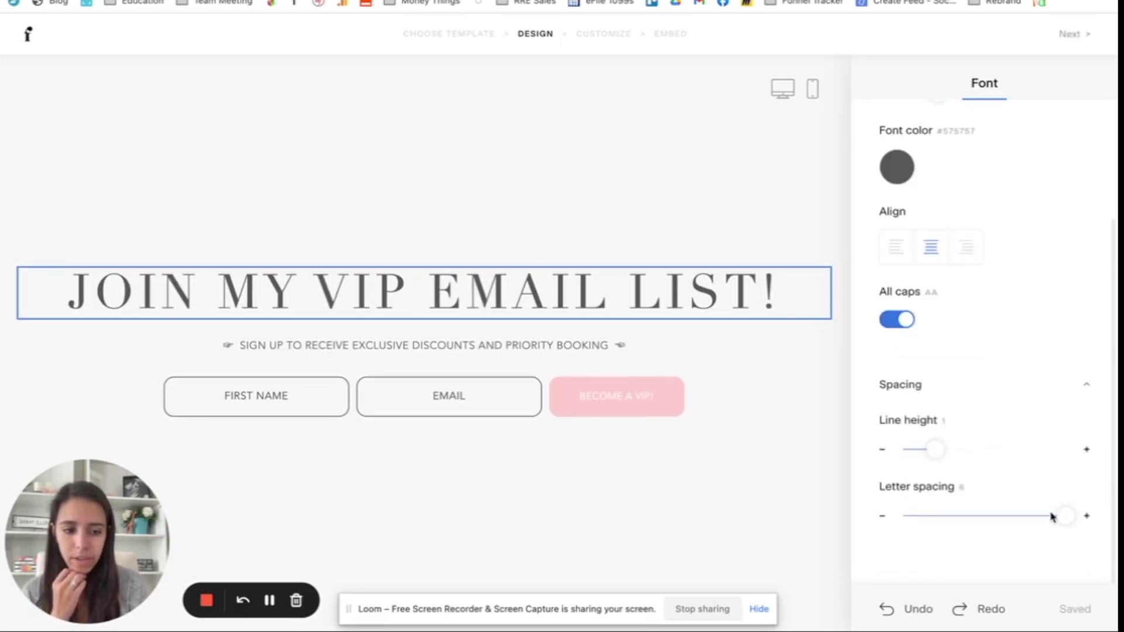
mouse_move(1059, 516)
mouse_down()
mouse_move(1031, 515)
mouse_move(1048, 516)
mouse_up()
click(701, 501)
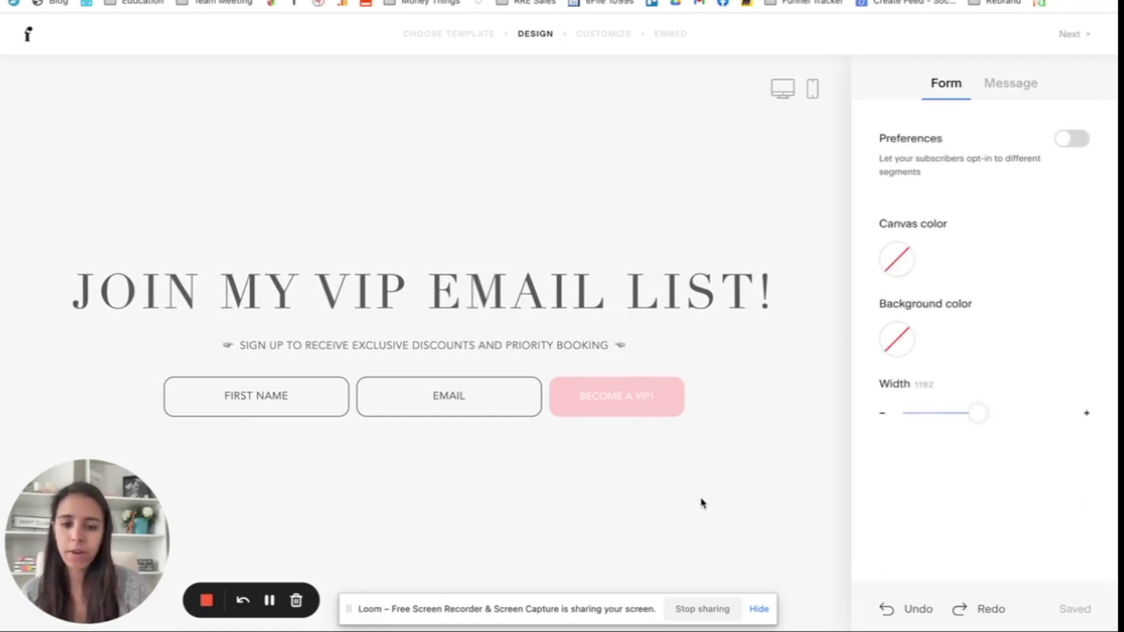
Step: Look at the Email field's font options without changing them, then view the thank-you message
click(441, 395)
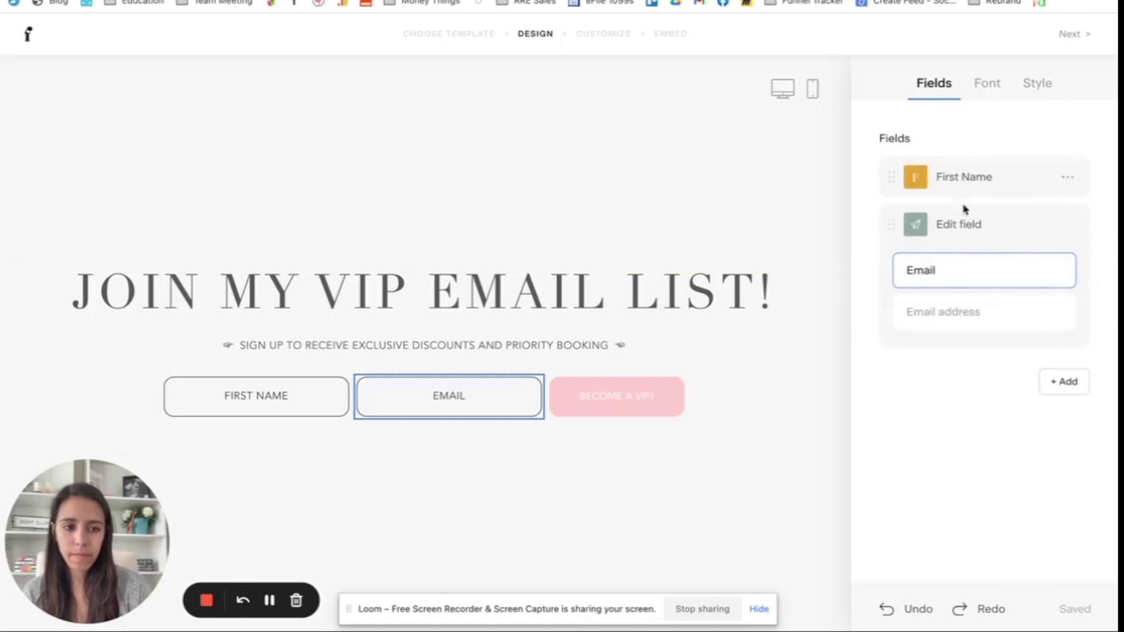
click(986, 85)
click(944, 182)
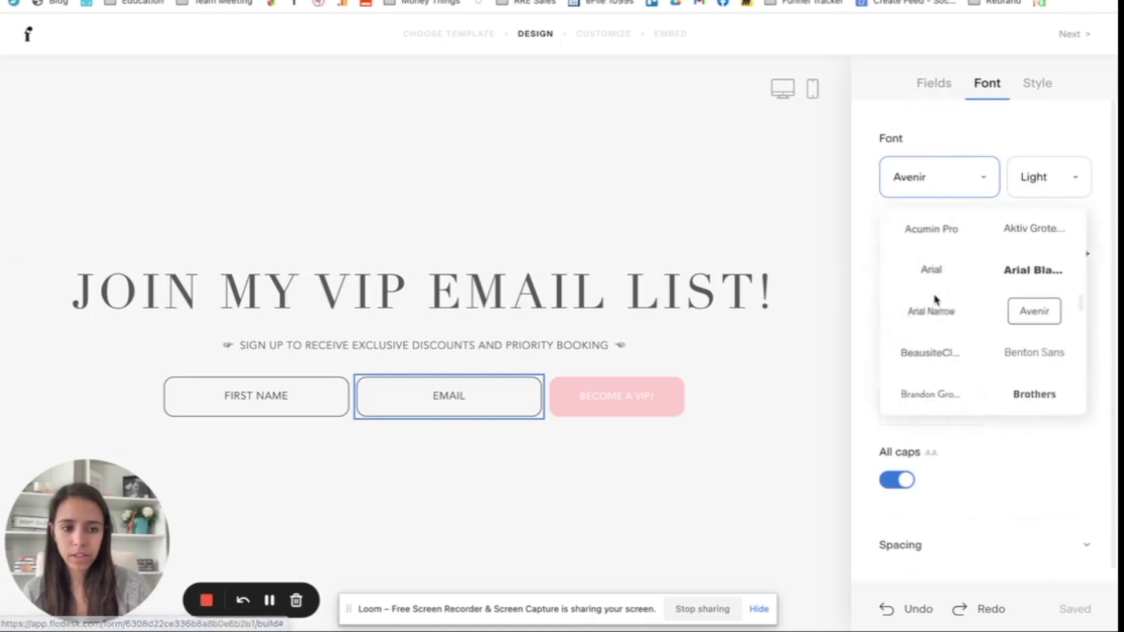
click(610, 484)
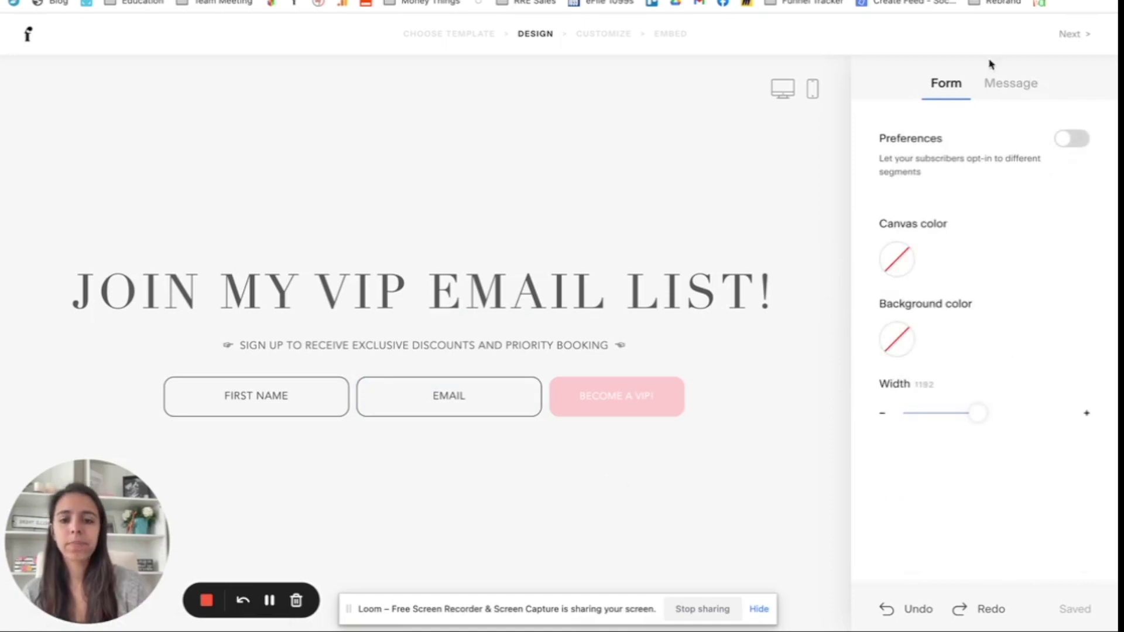
click(1036, 86)
Step: Choose the Friendly success message after previewing the Direct and Casual options
click(945, 94)
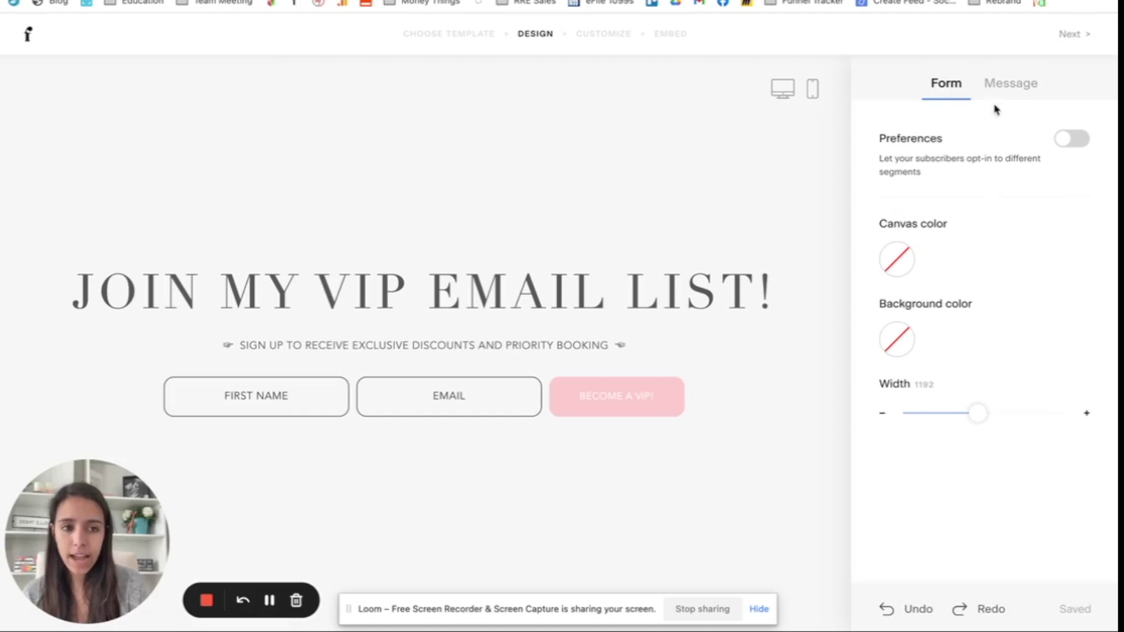
click(1010, 85)
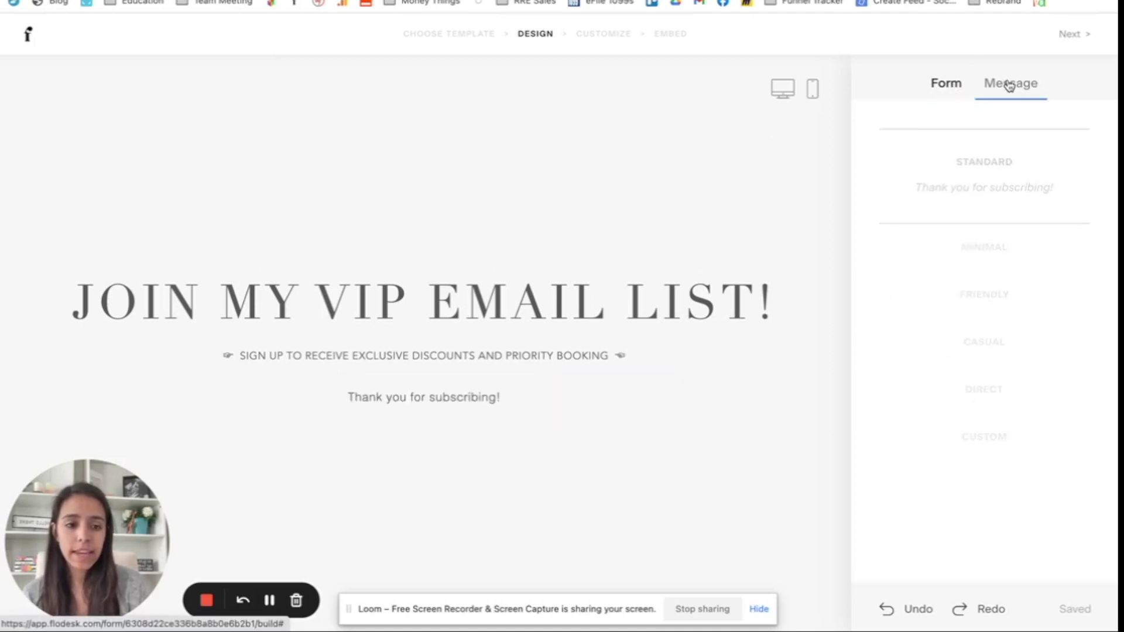
click(987, 389)
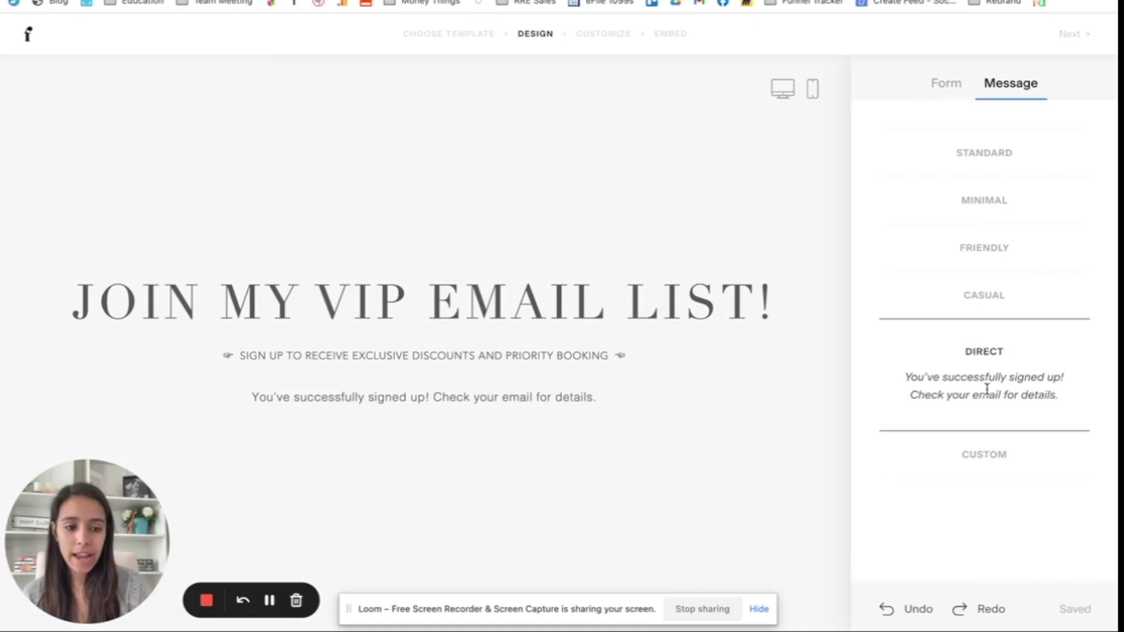
click(980, 300)
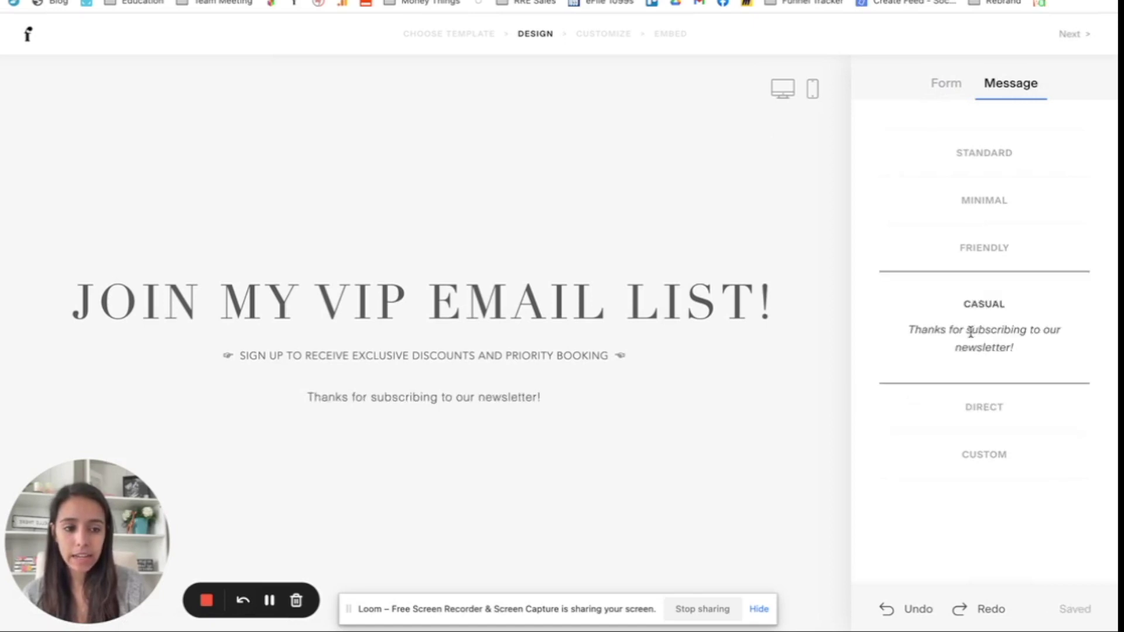
click(975, 254)
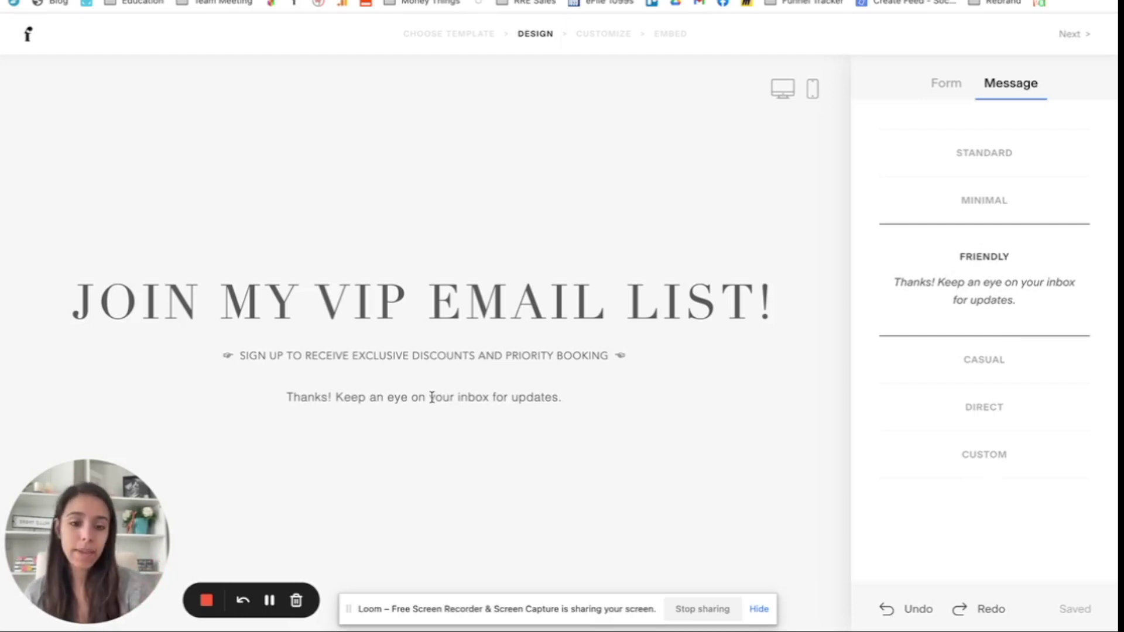
click(1078, 37)
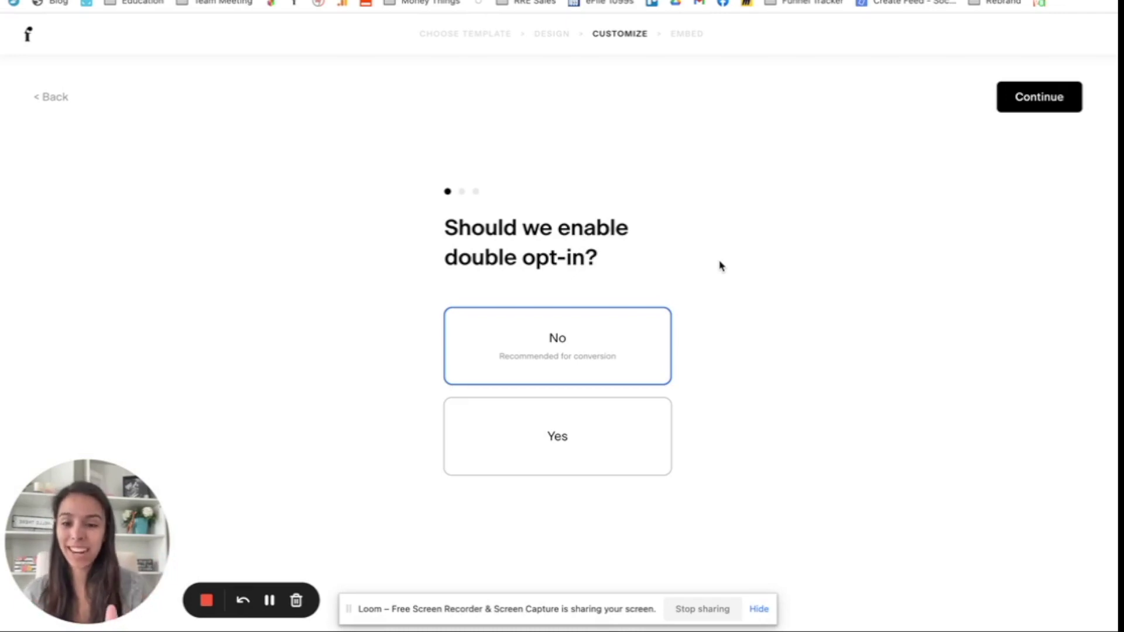
Step: Keep double opt-in off, signup notifications on and the success message, reaching the Publish page
click(1063, 98)
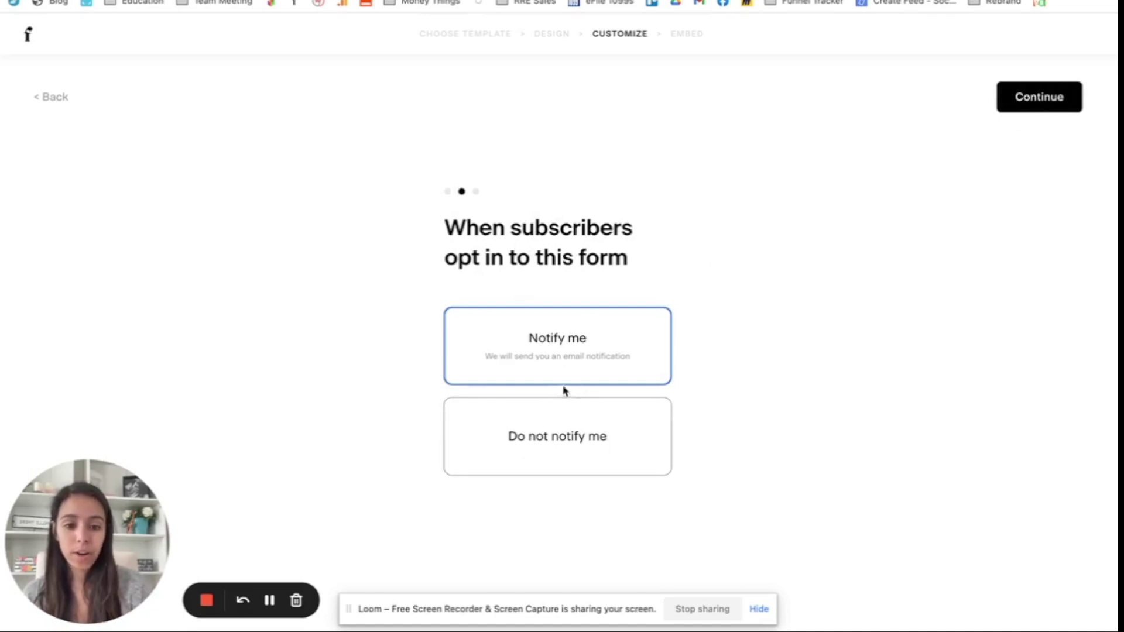
click(1033, 95)
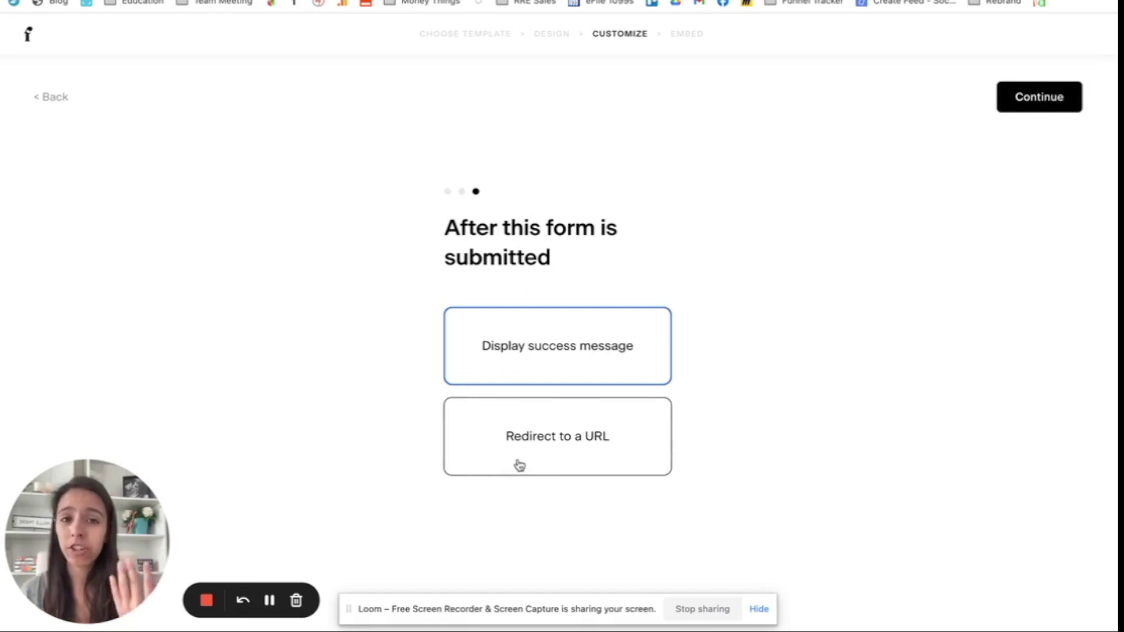
click(1004, 103)
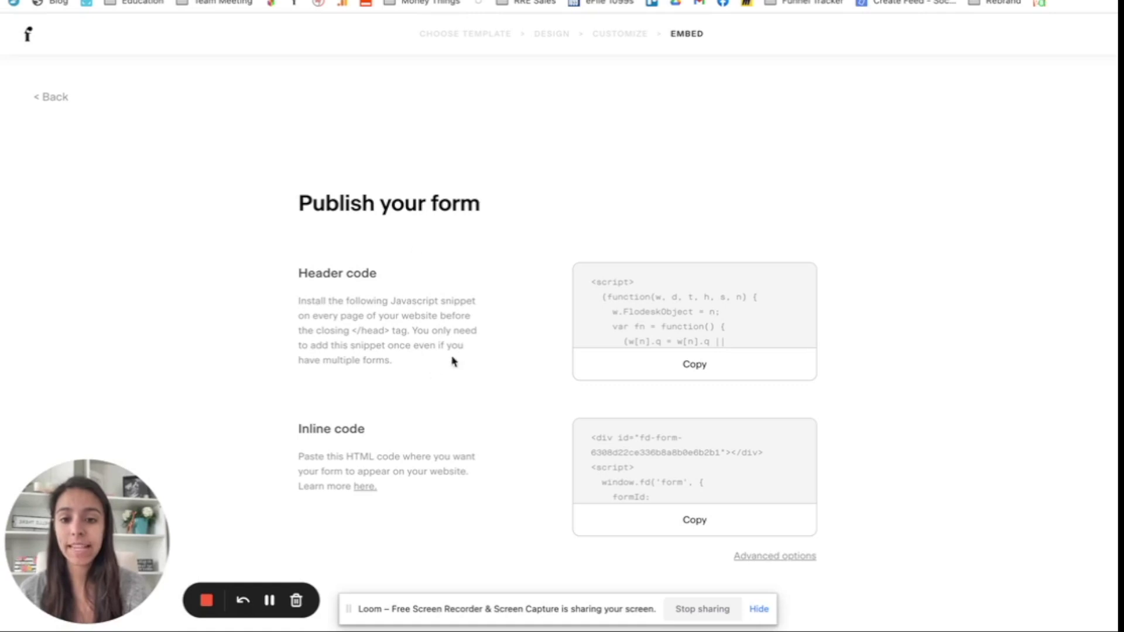
Step: Copy the form's header code, then open Advanced options and choose Get raw HTML code
click(710, 369)
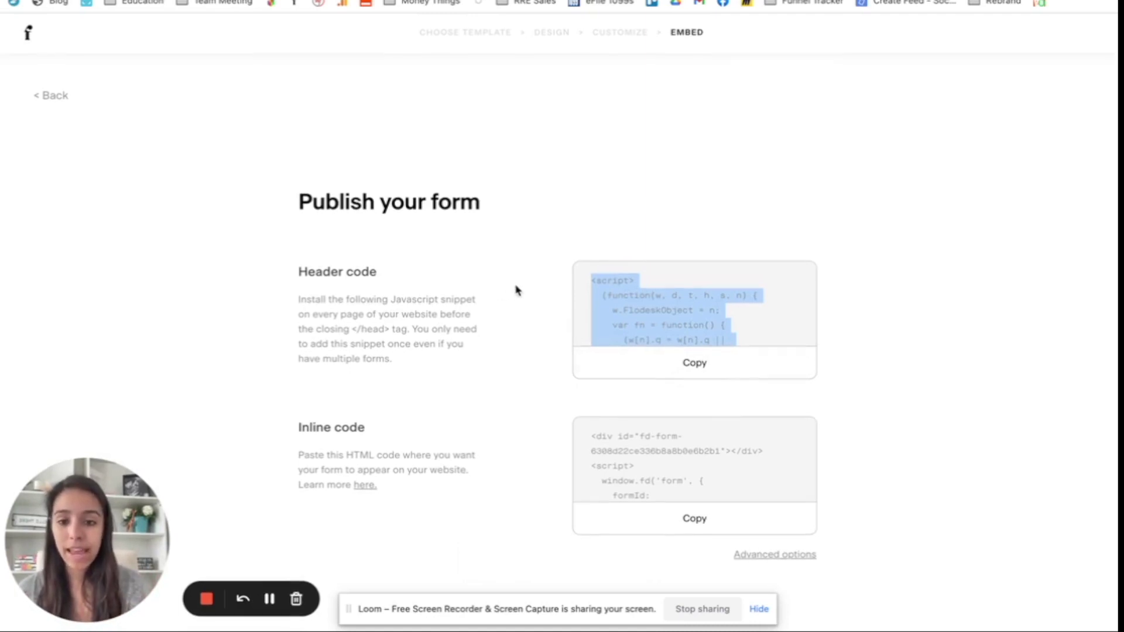
click(879, 402)
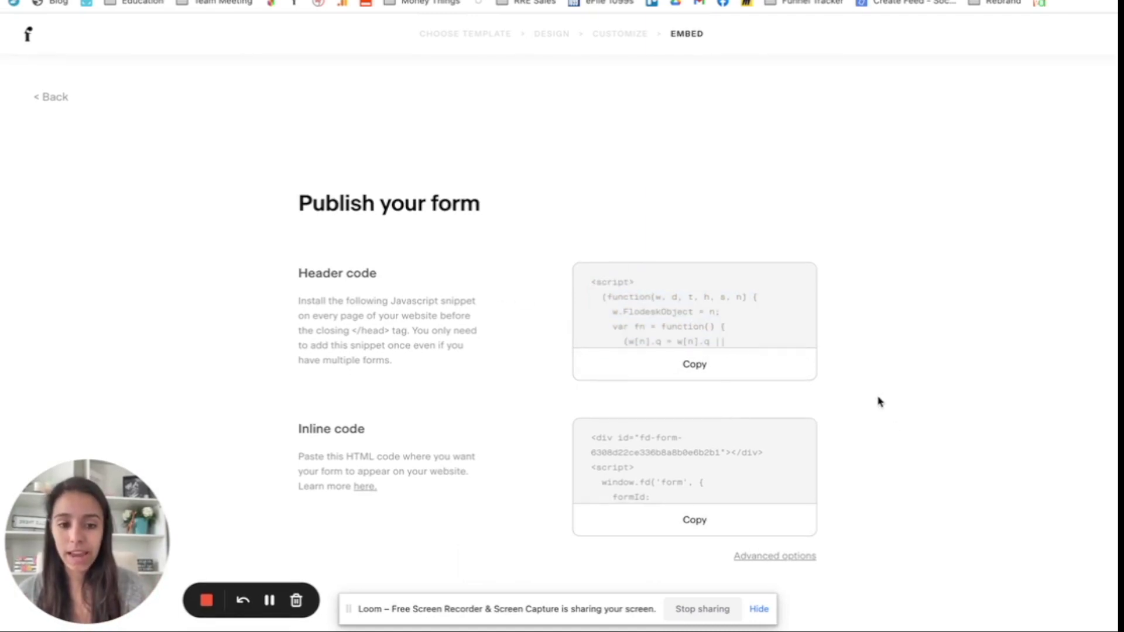
click(775, 556)
click(577, 256)
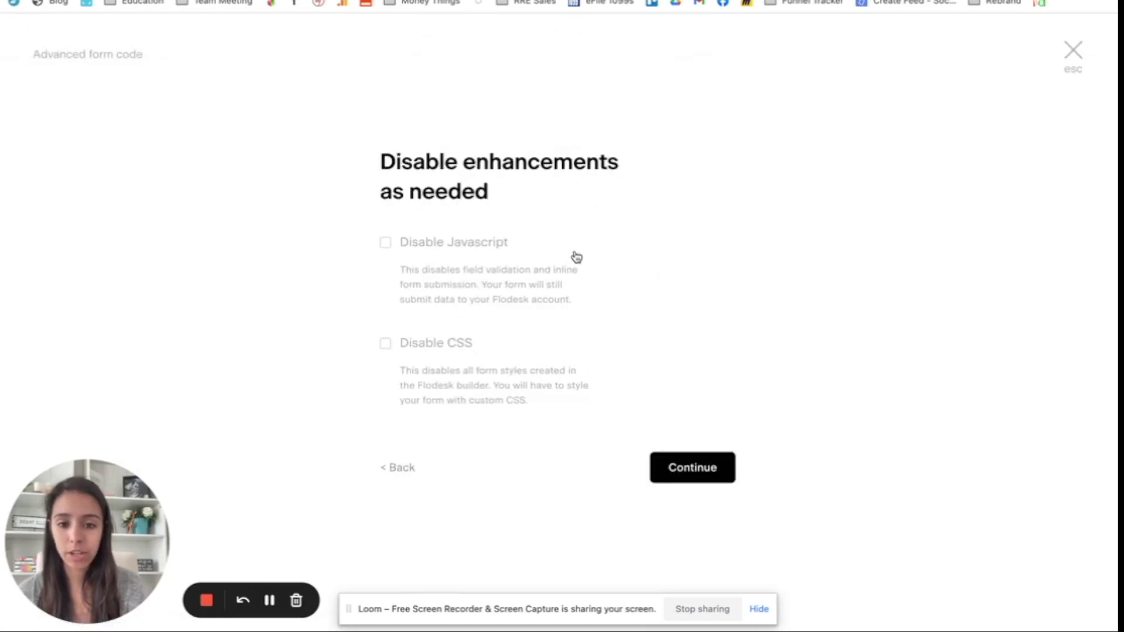
click(690, 468)
Step: Back out of the raw HTML options, close them, and copy the header code again
scroll(485, 256, down, 1)
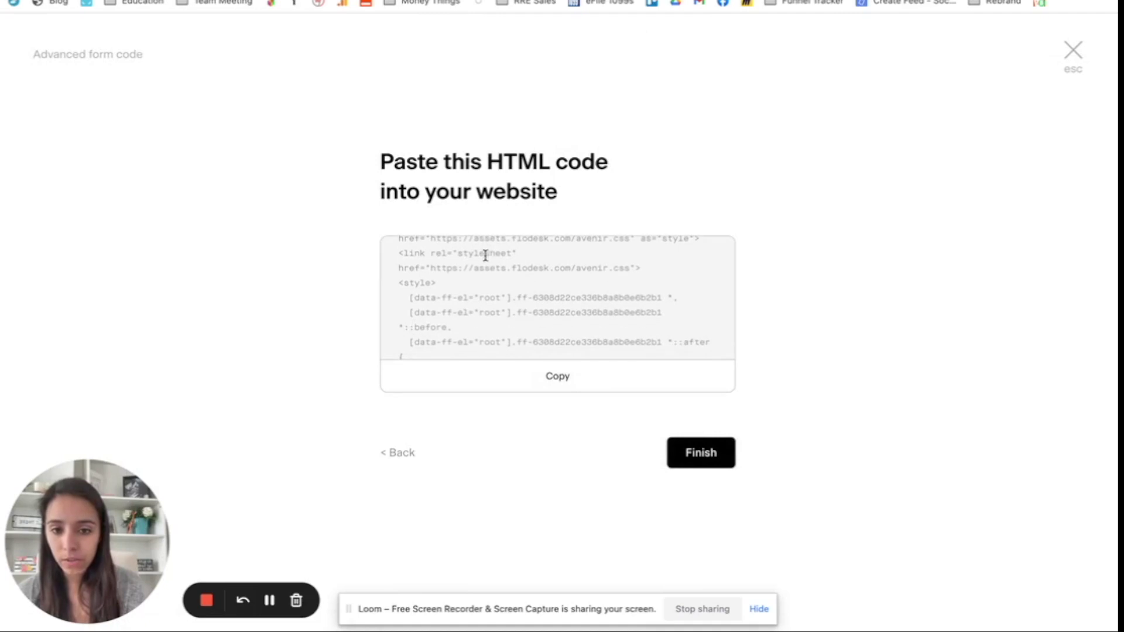
click(394, 452)
click(396, 467)
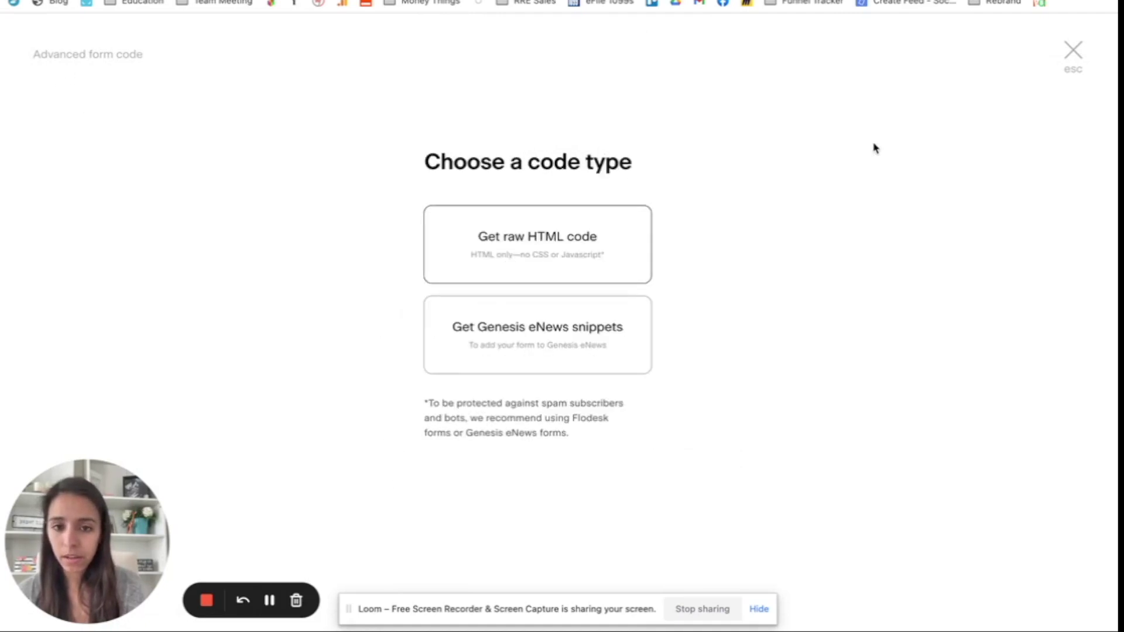
click(1074, 52)
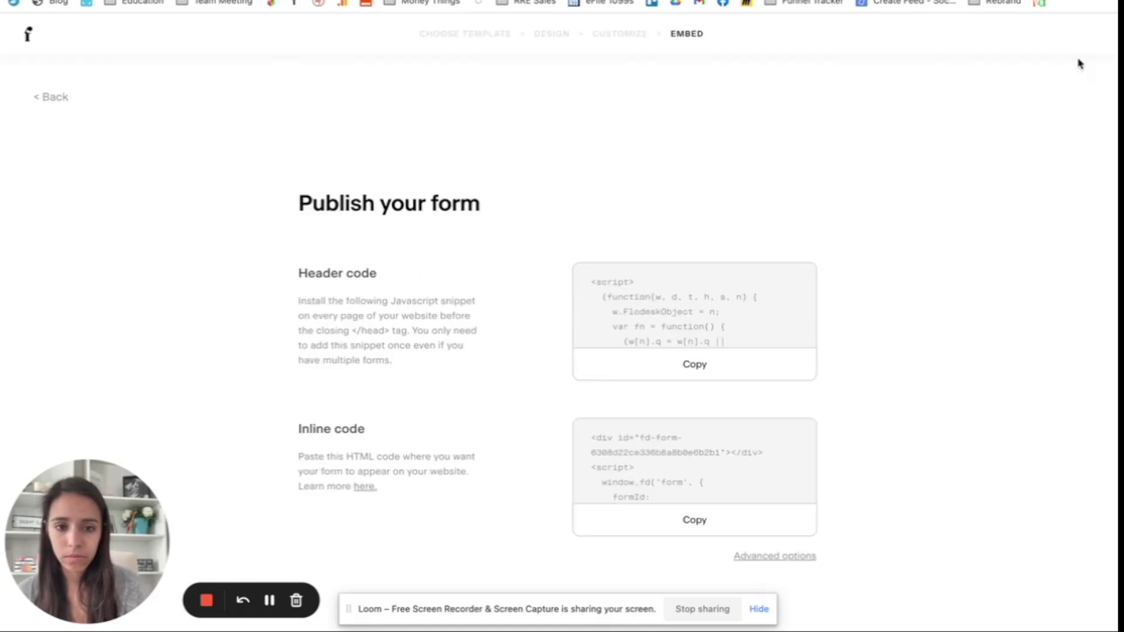
click(677, 364)
Step: Paste the Flodesk header script on a new line after the Facebook Pixel code in Custom Head HTML, and save
key(ctrl+Tab)
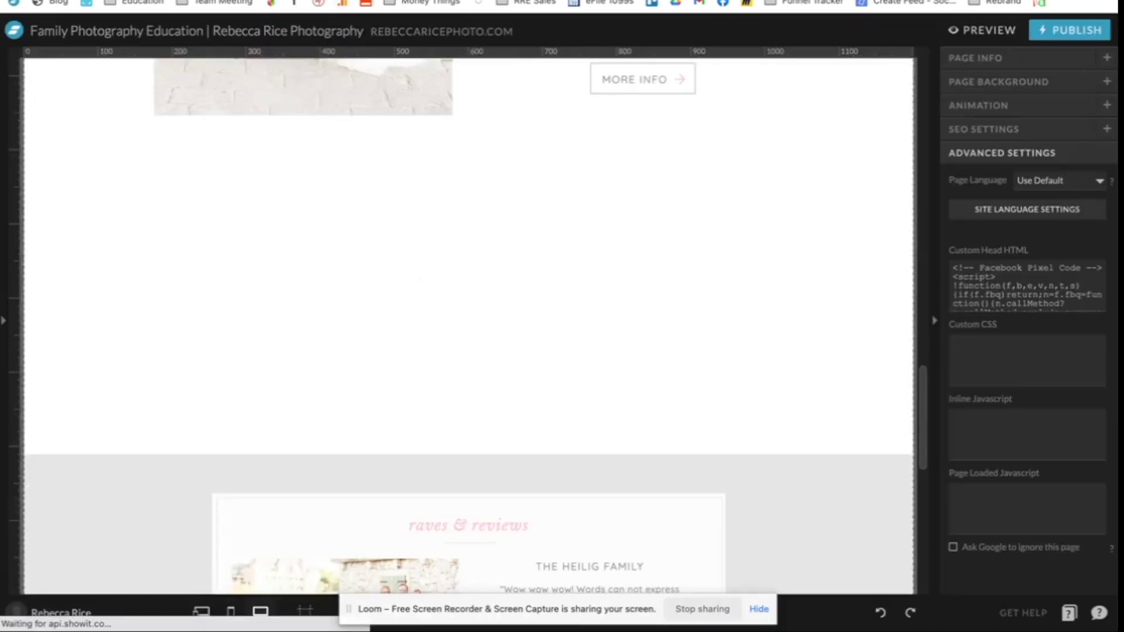
click(1036, 293)
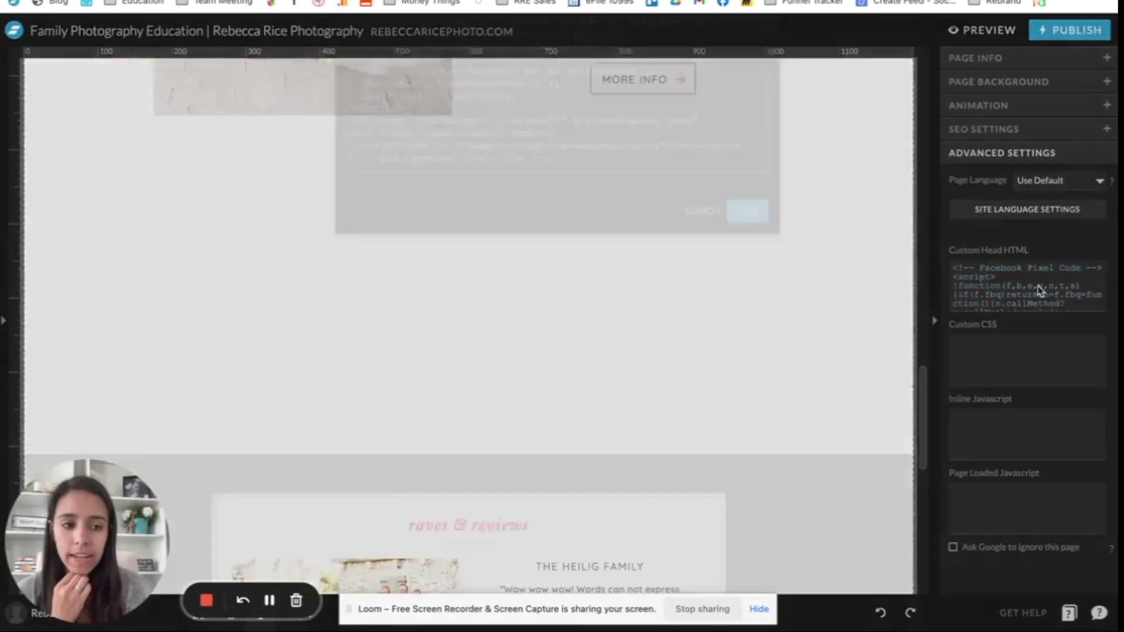
click(575, 293)
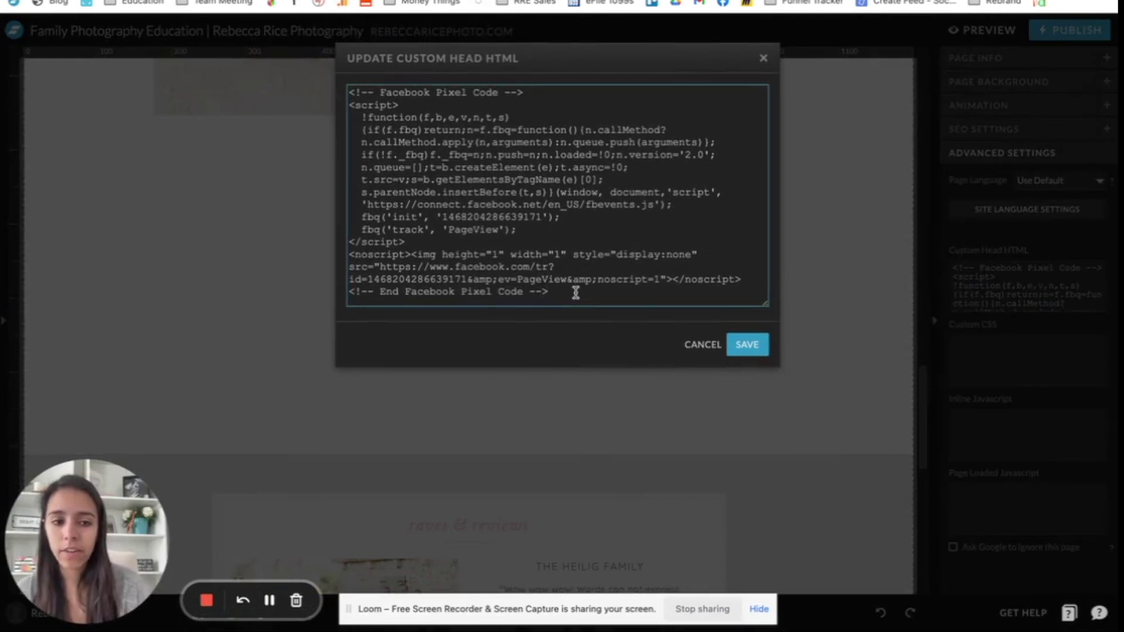
key(Return)
key(ctrl+v)
click(747, 345)
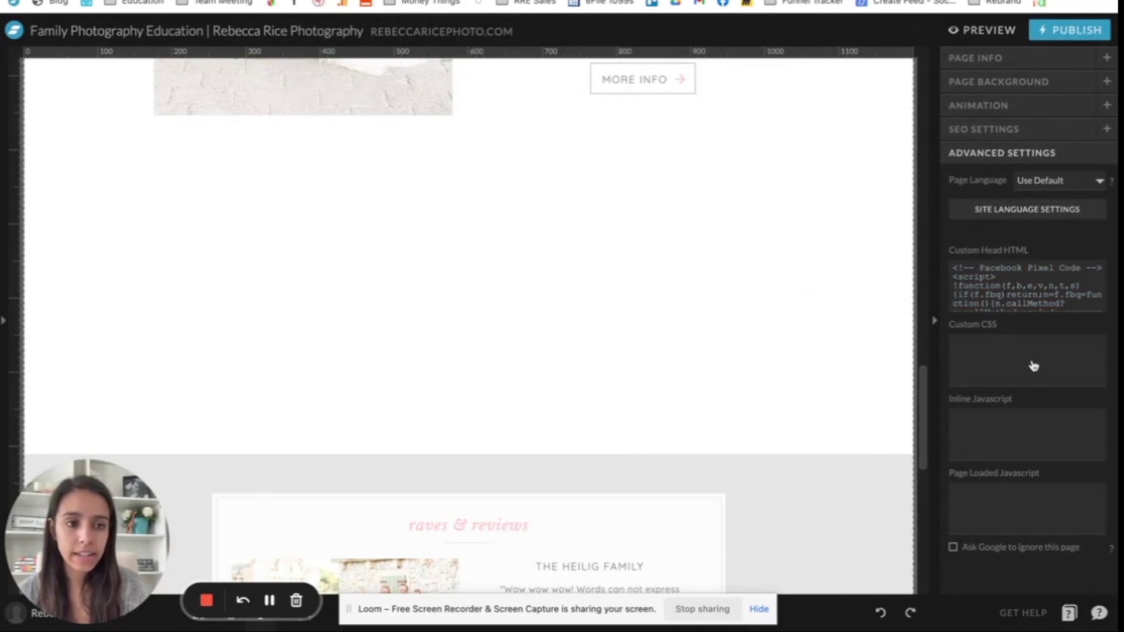
Step: Add a new blank canvas above the reviews section
click(996, 289)
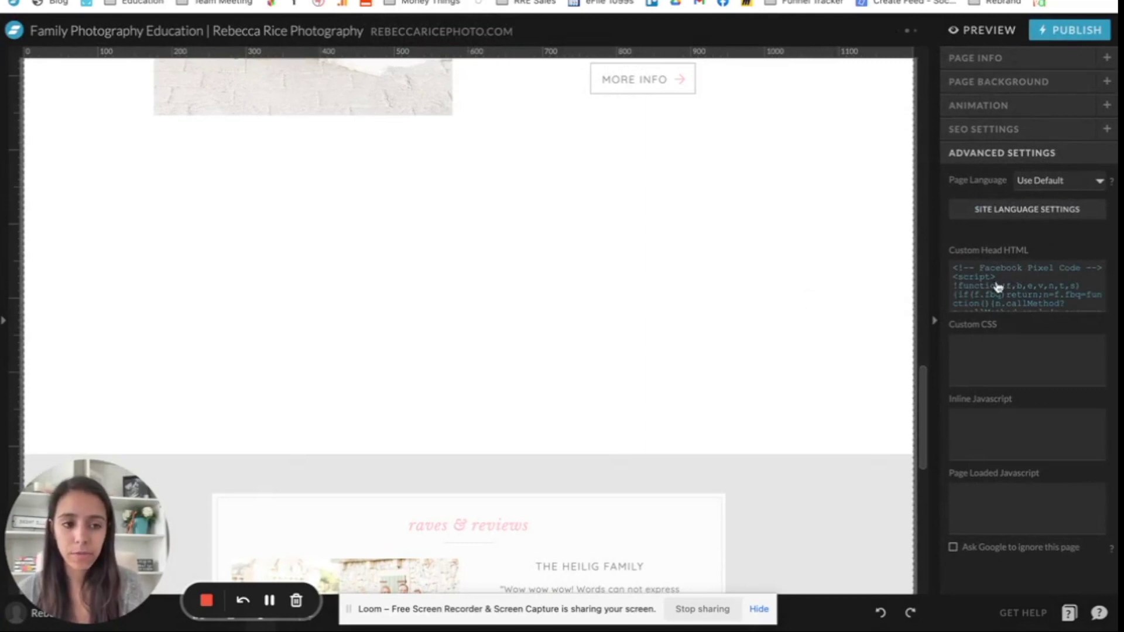
mouse_move(612, 261)
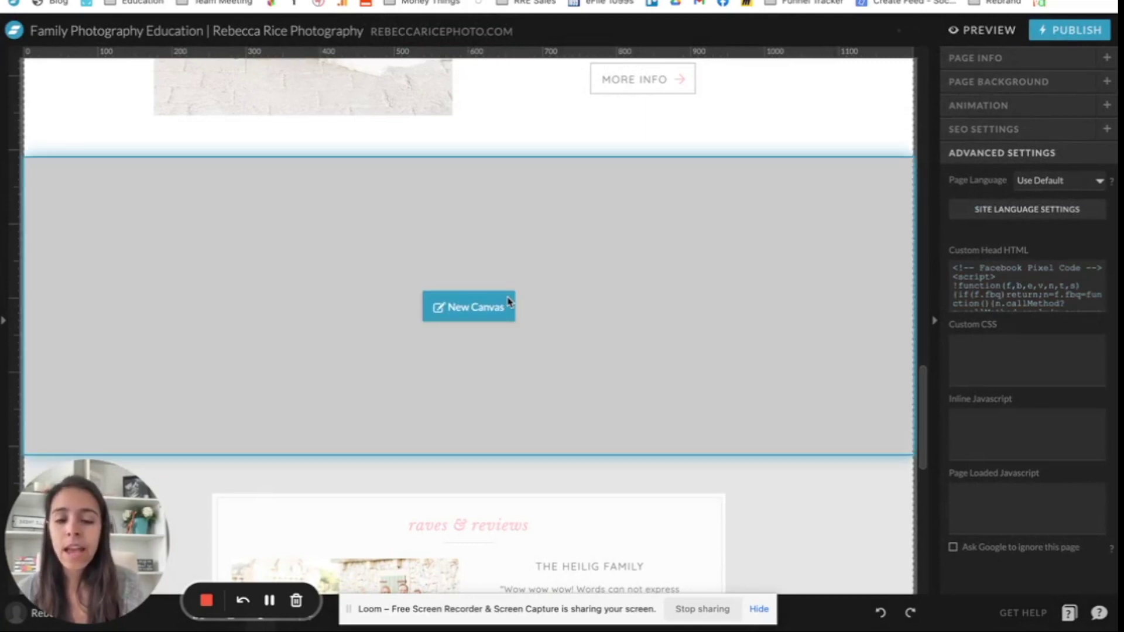
click(473, 308)
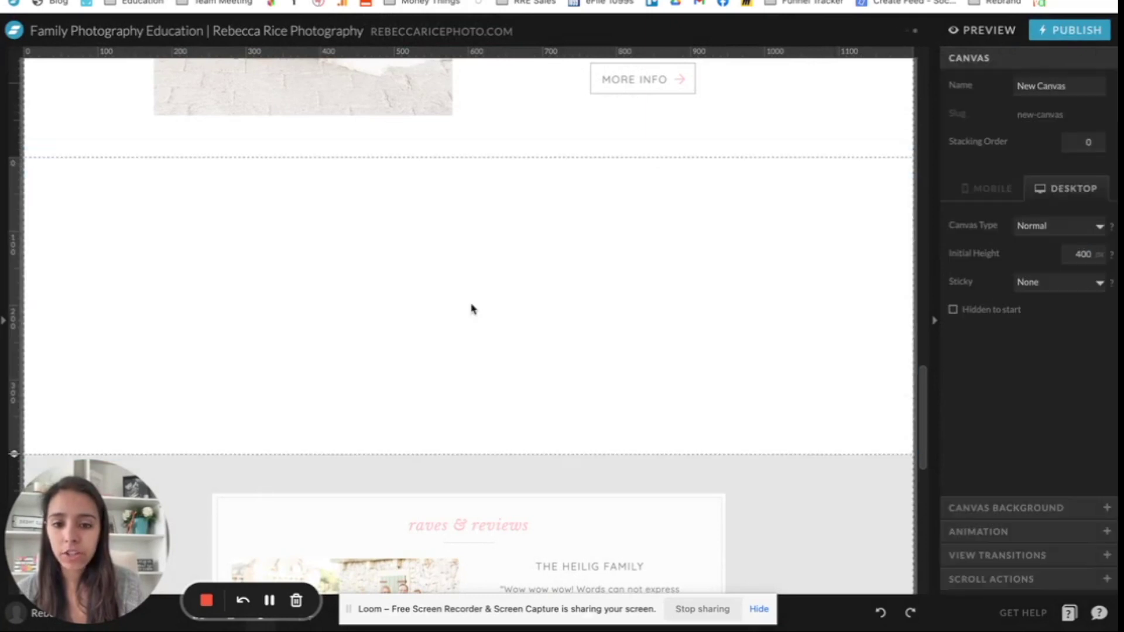
key(ctrl+Tab)
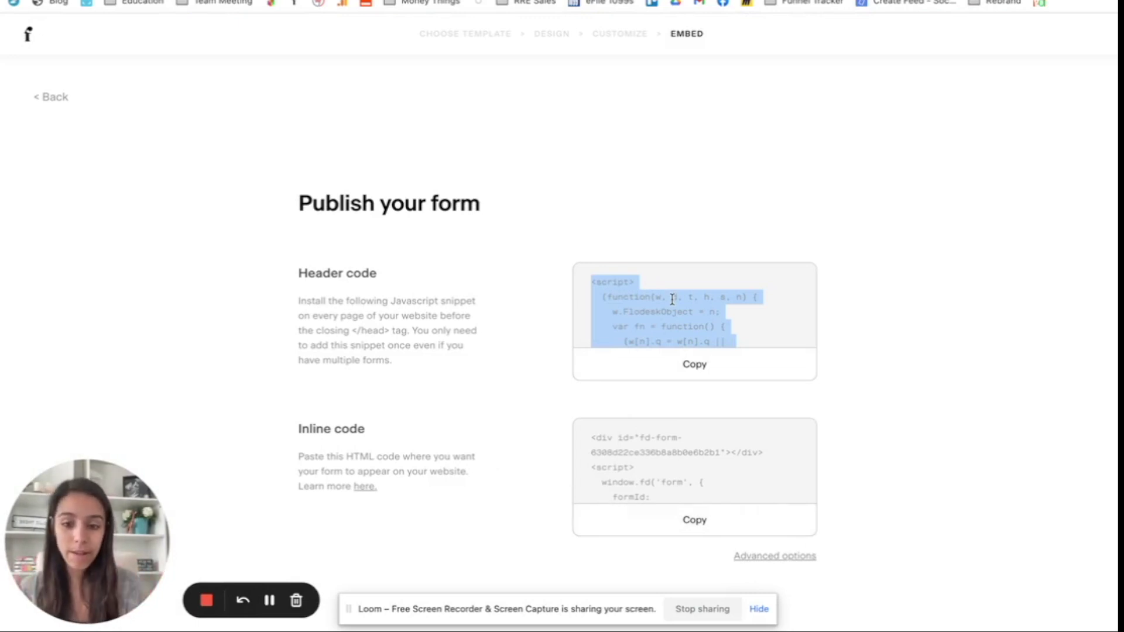
Step: Copy Flodesk's inline code and paste it into a new Embed Code element on the canvas, then save
click(673, 526)
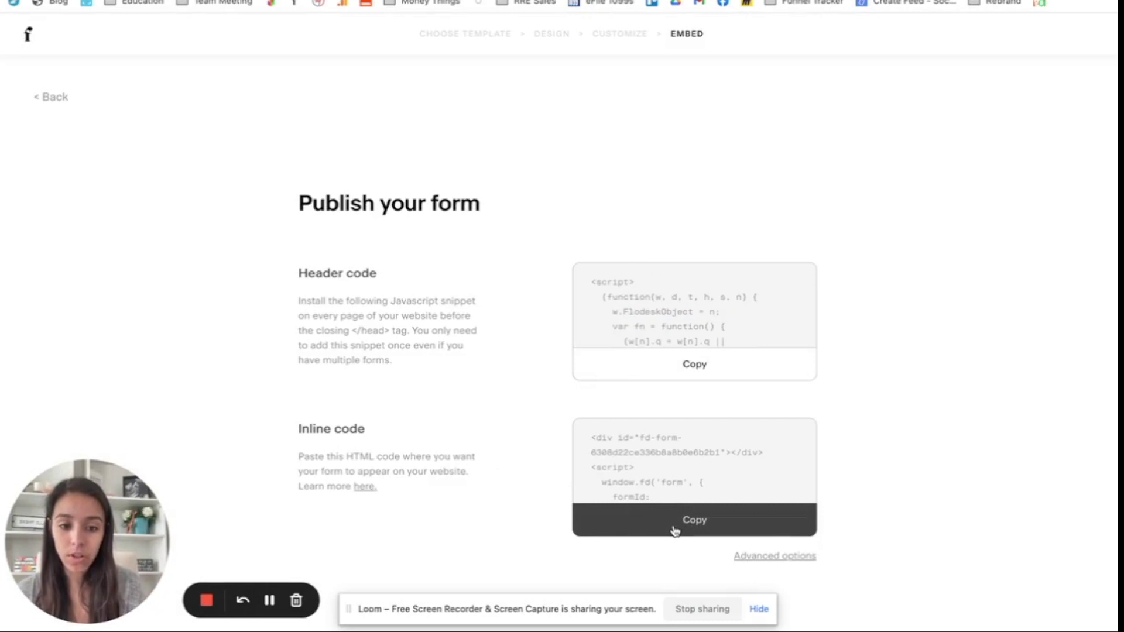
key(ctrl+Tab)
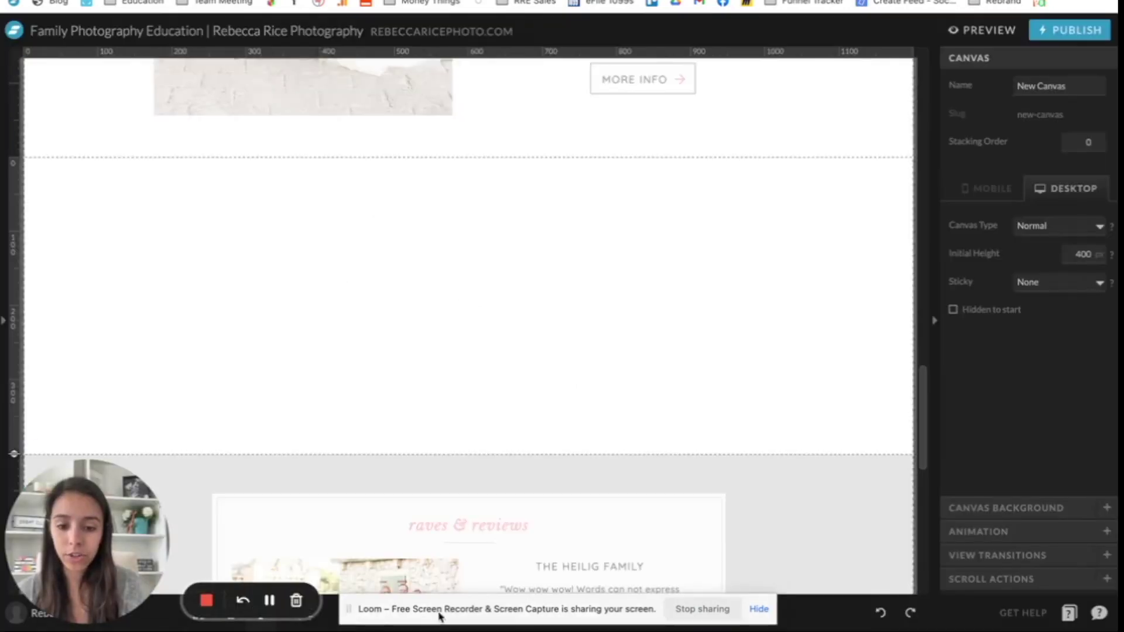
drag(439, 610, 841, 607)
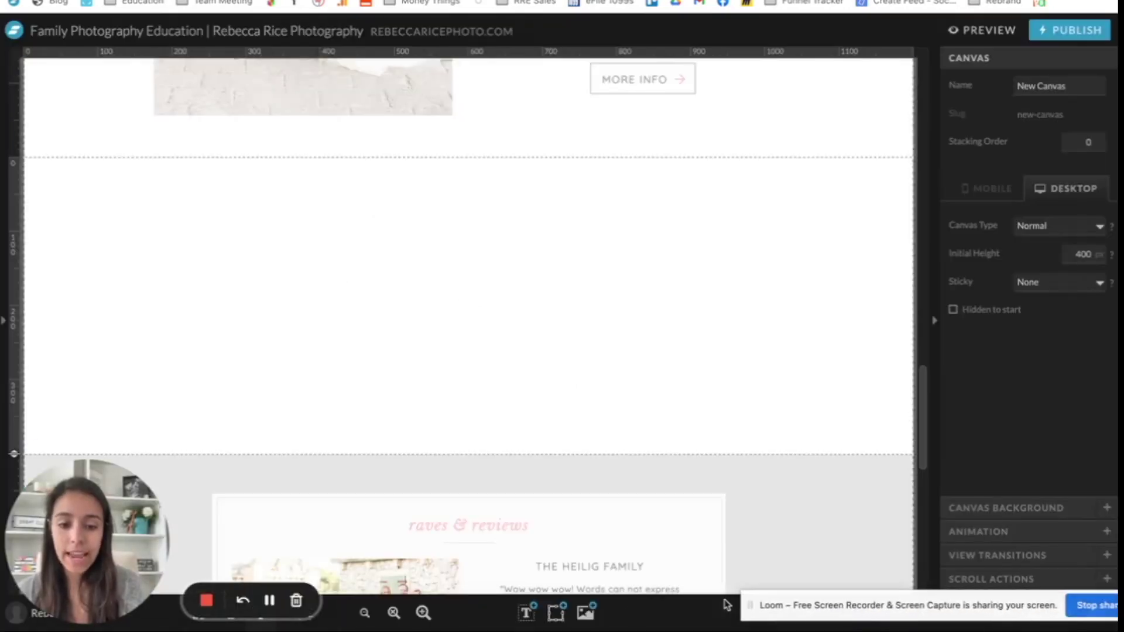
click(556, 612)
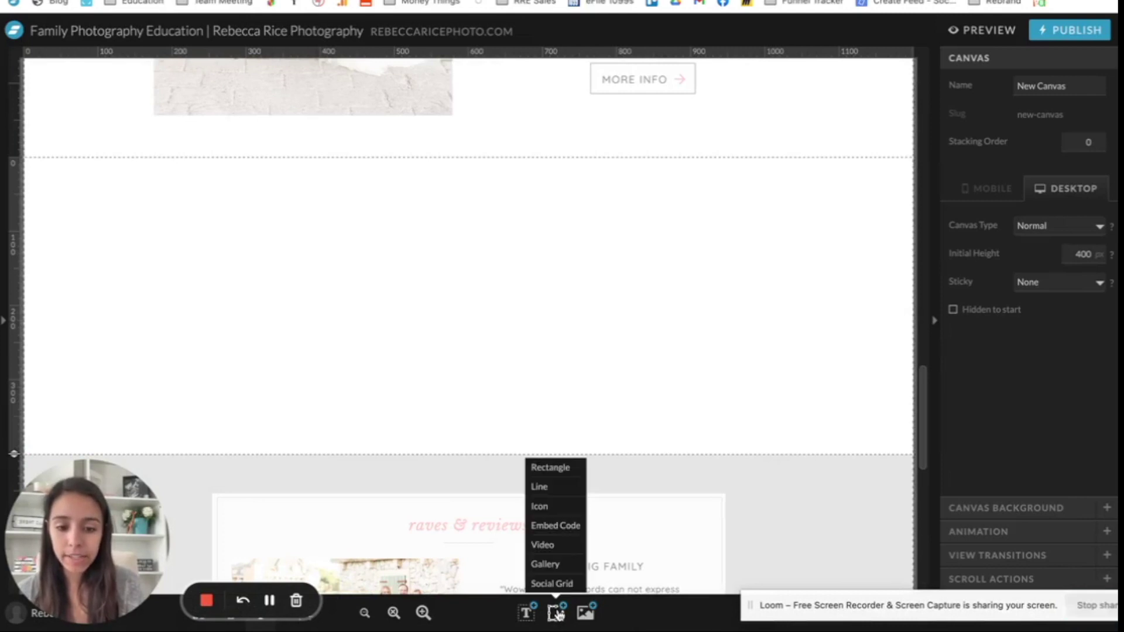
click(554, 525)
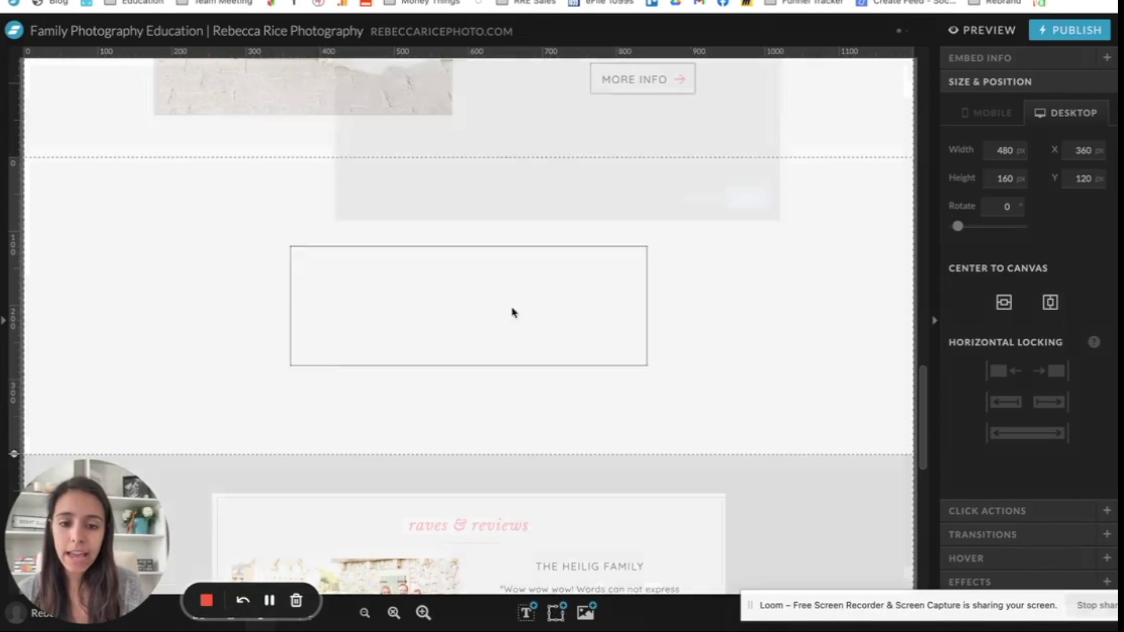
double_click(513, 312)
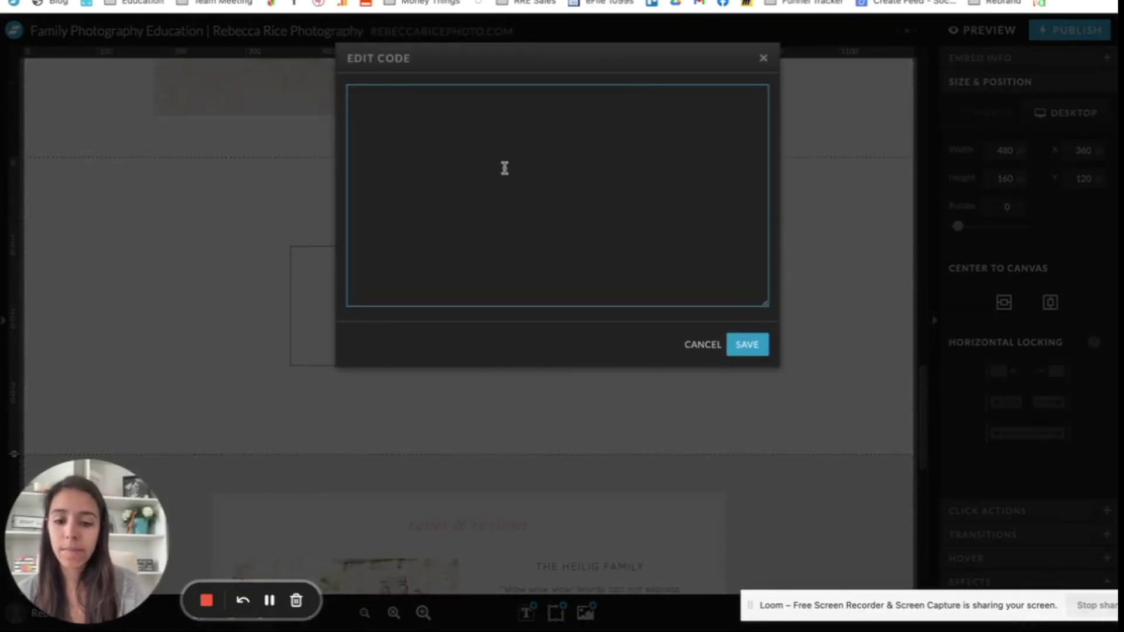
key(ctrl+v)
click(746, 344)
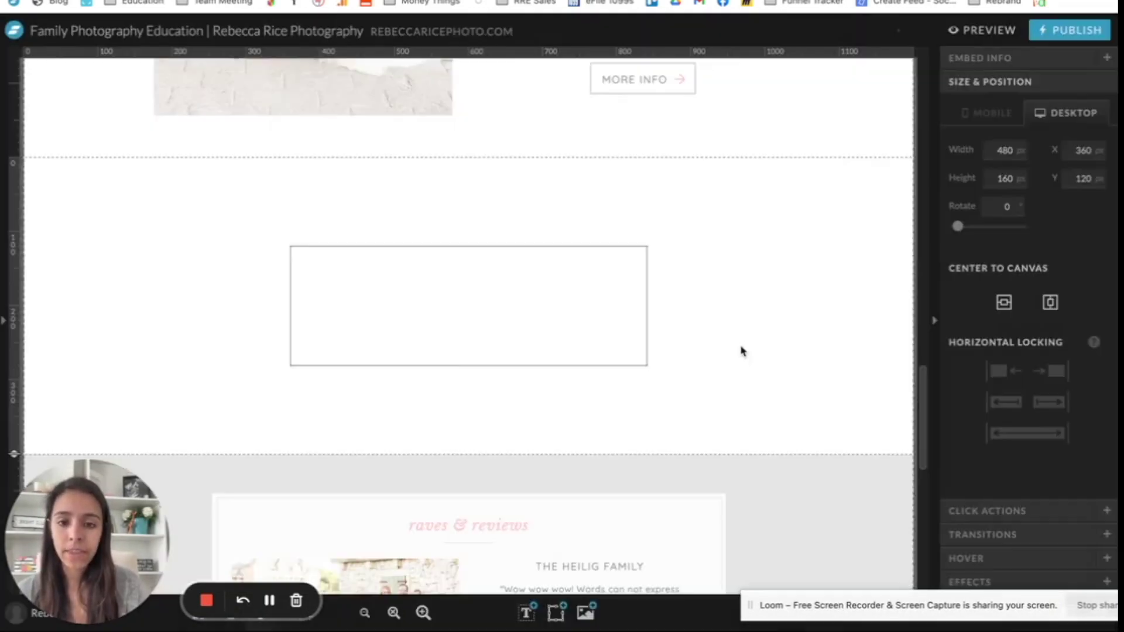
Step: Move the embed box toward the upper right and enlarge it to about 673×271 px
drag(647, 250, 835, 169)
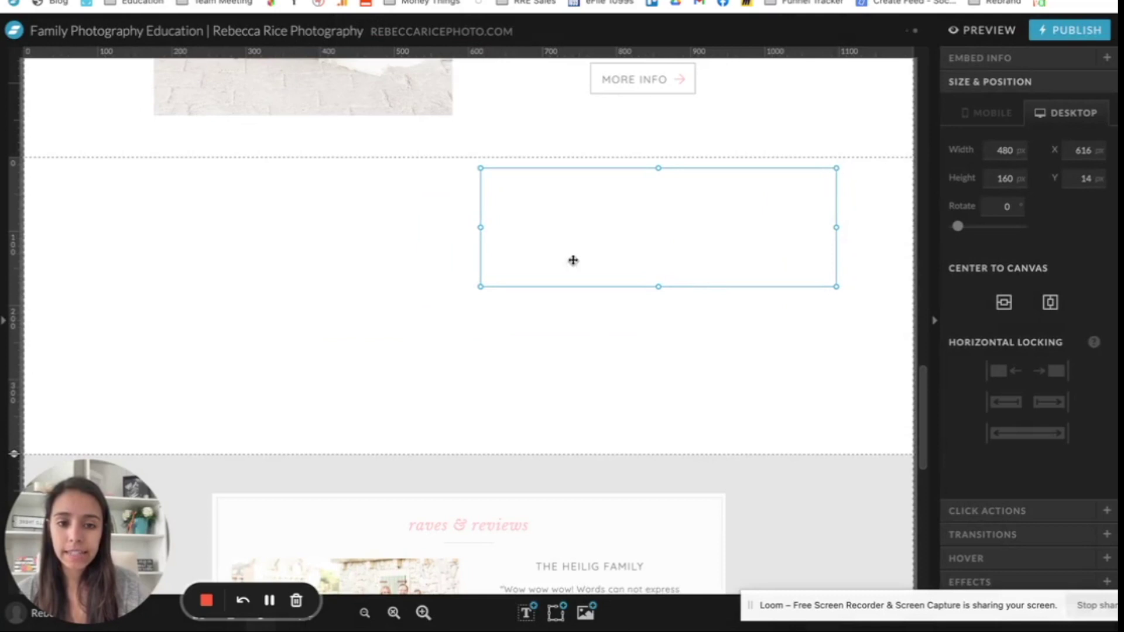
click(489, 291)
click(490, 285)
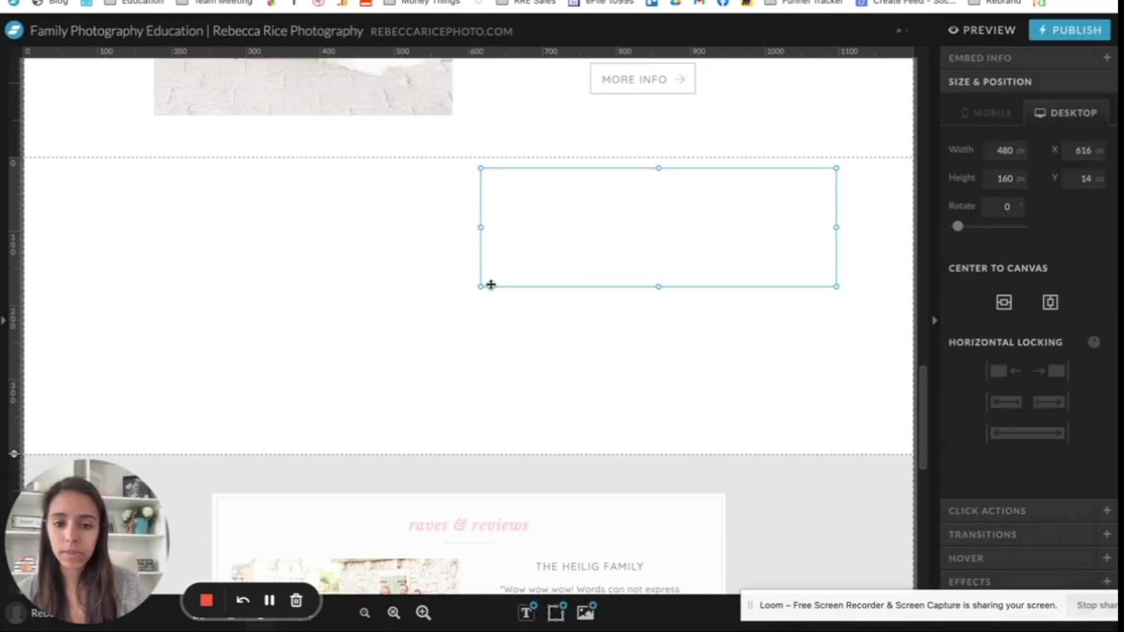
drag(480, 288, 337, 369)
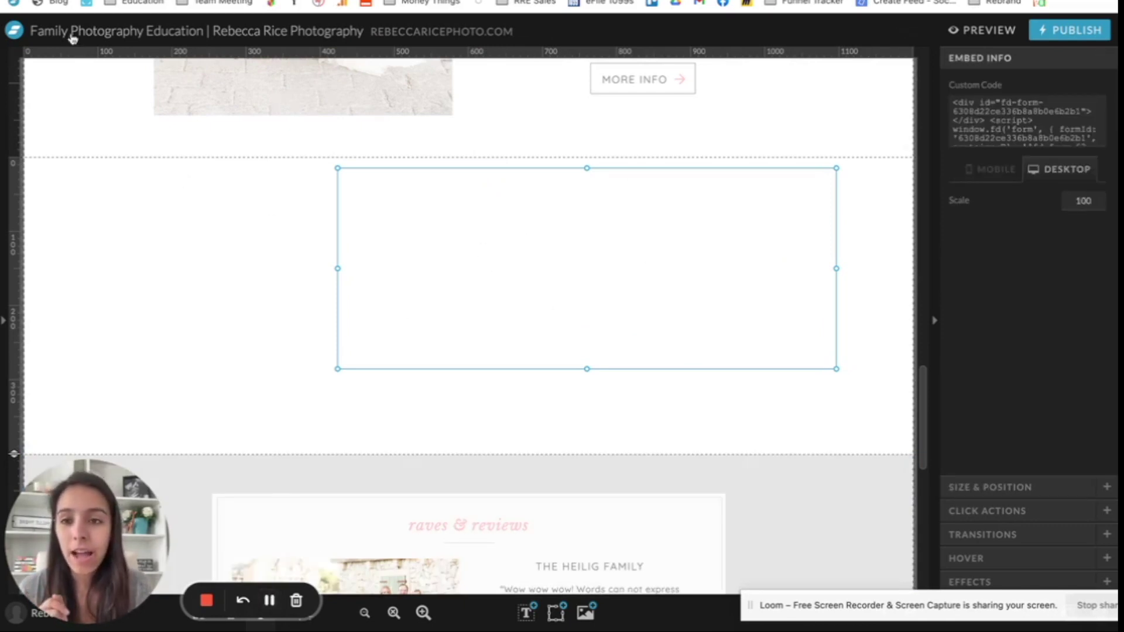
Step: Copy the raw HTML version of the Flodesk form code from Advanced options, leaving enhancements enabled
key(ctrl+Tab)
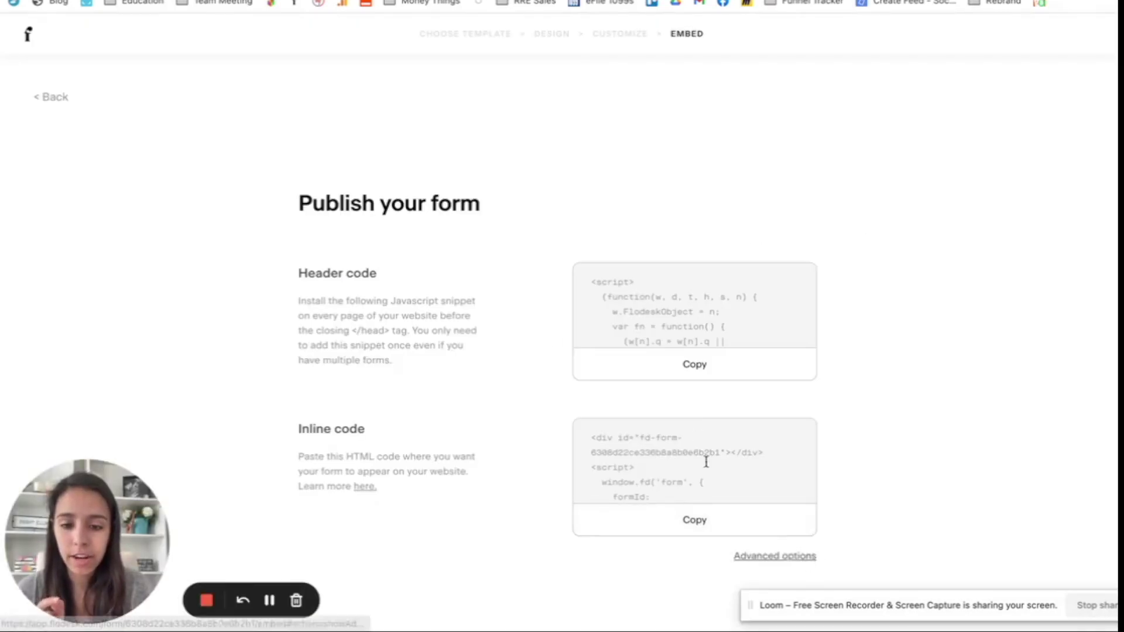
click(782, 557)
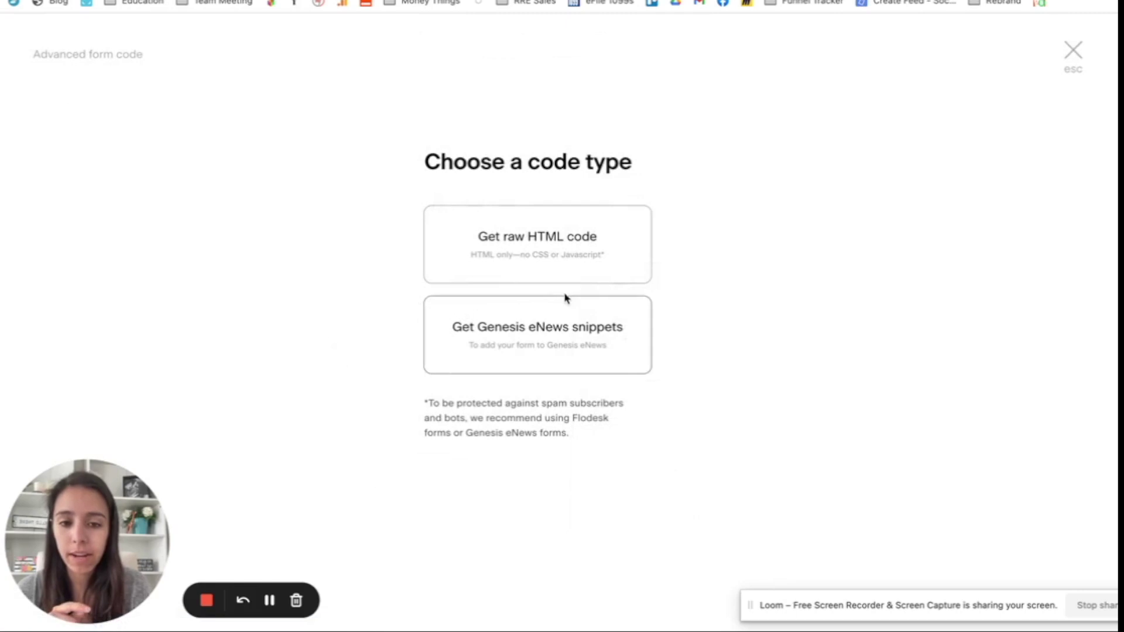
click(559, 231)
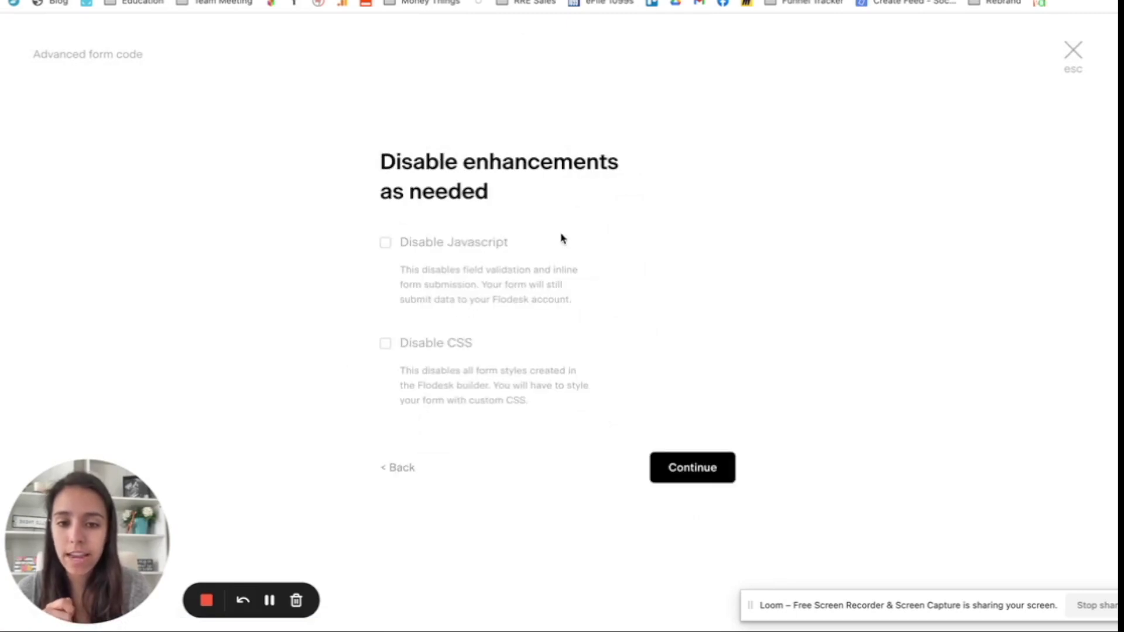
click(692, 468)
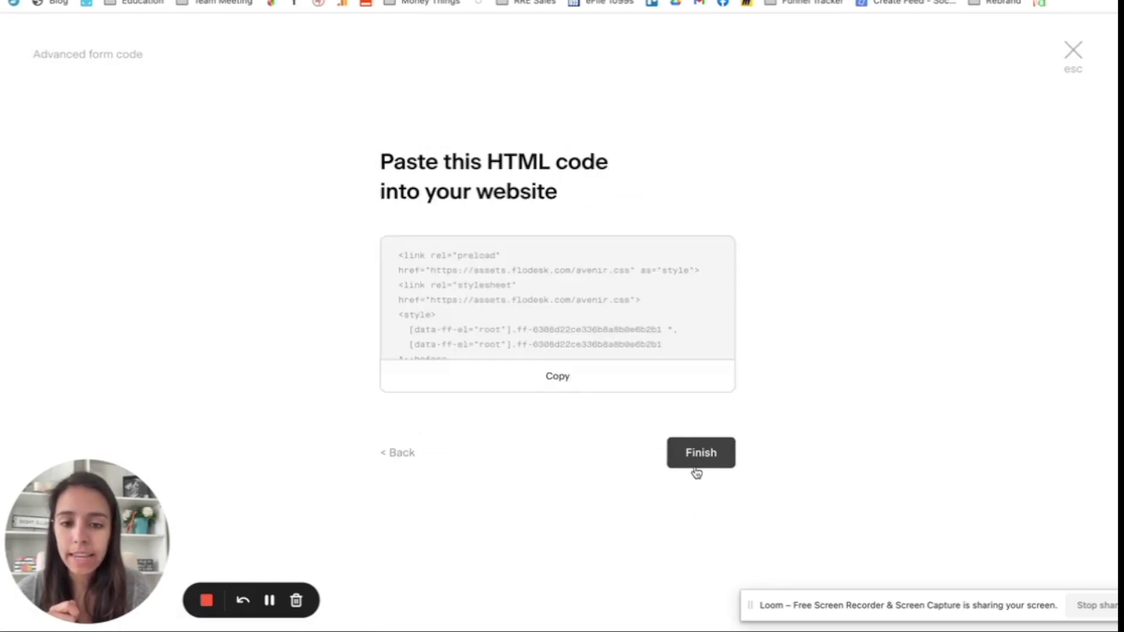
click(544, 376)
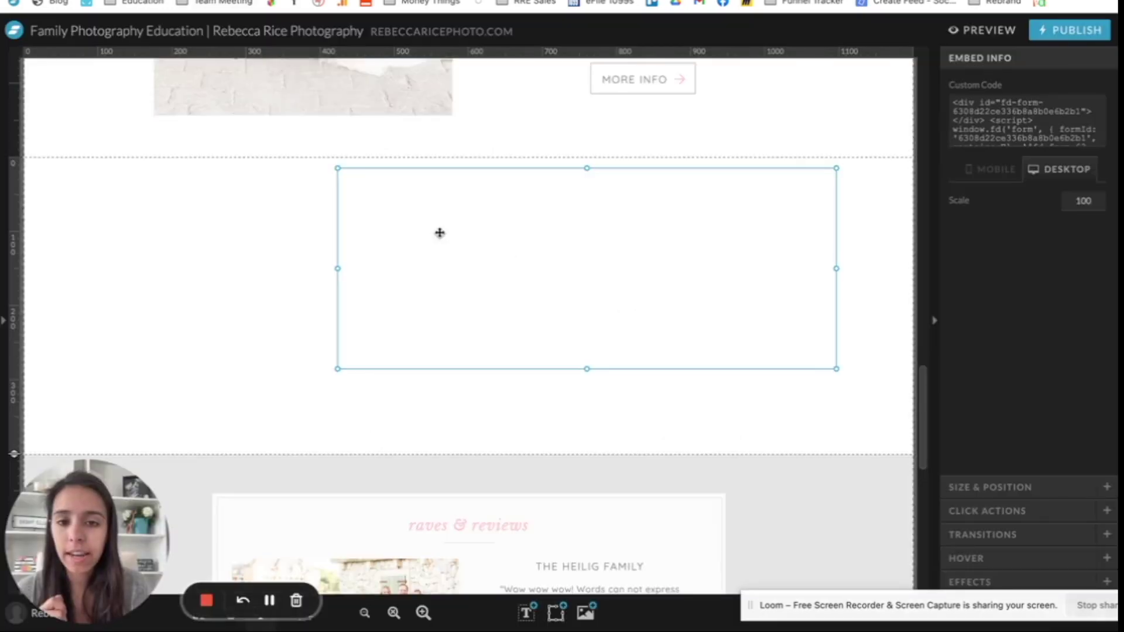
double_click(439, 237)
Step: Replace the embed box's code with the raw Flodesk HTML and save so the form renders
drag(431, 170, 340, 95)
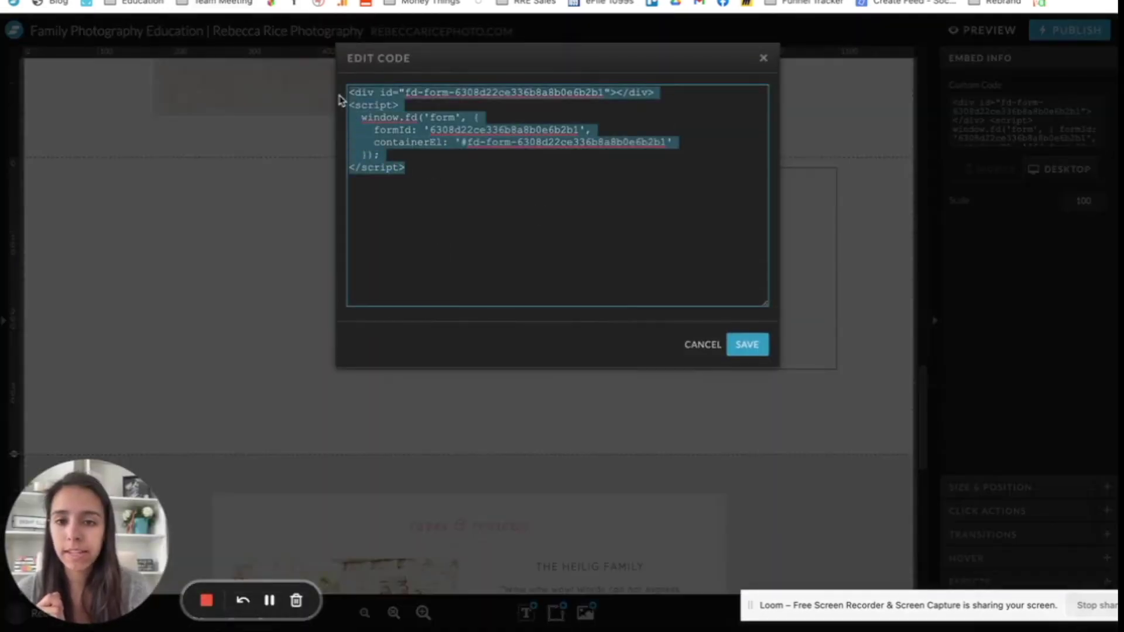
key(BackSpace)
key(super+v)
scroll(606, 182, up, 10)
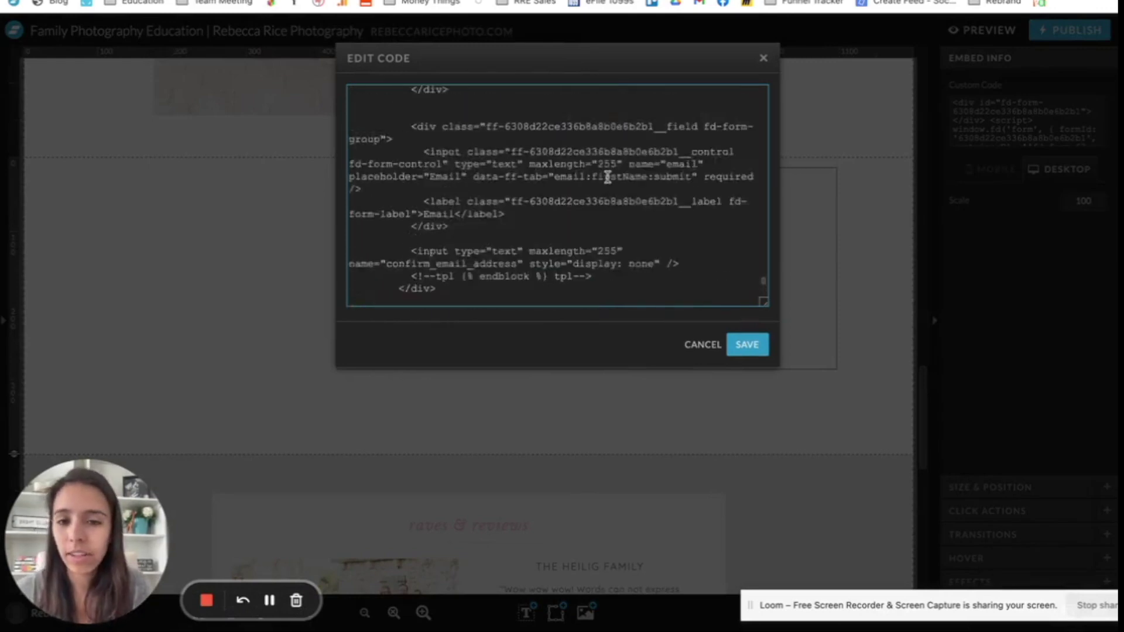
click(747, 346)
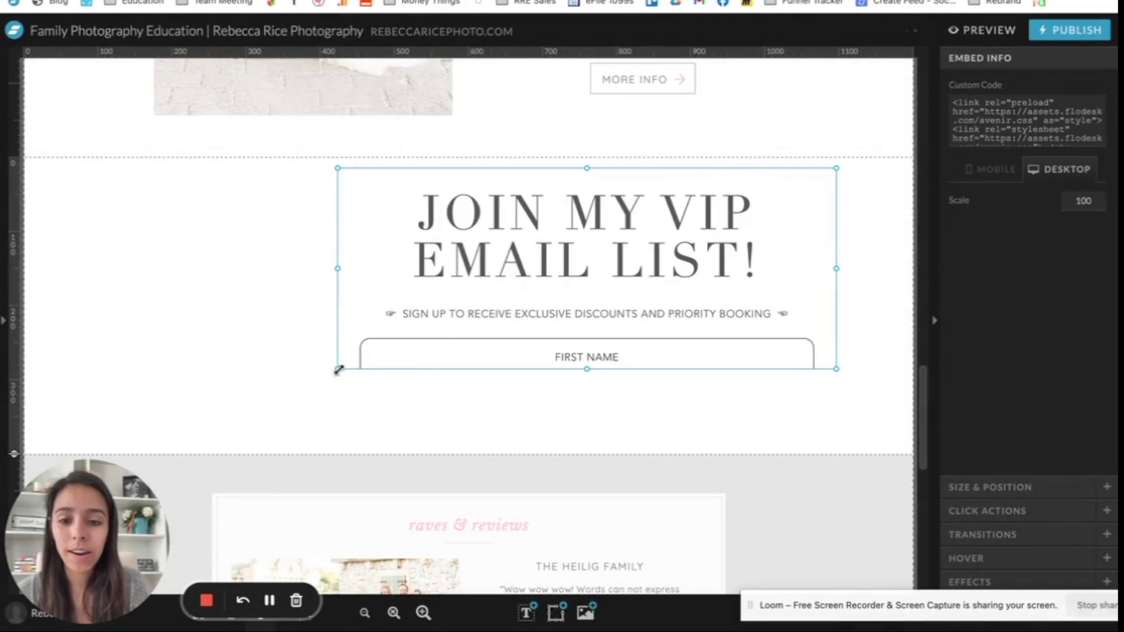
Step: Widen the form box so fields and headline sit on one line, and shorten it to fit
drag(337, 369, 176, 435)
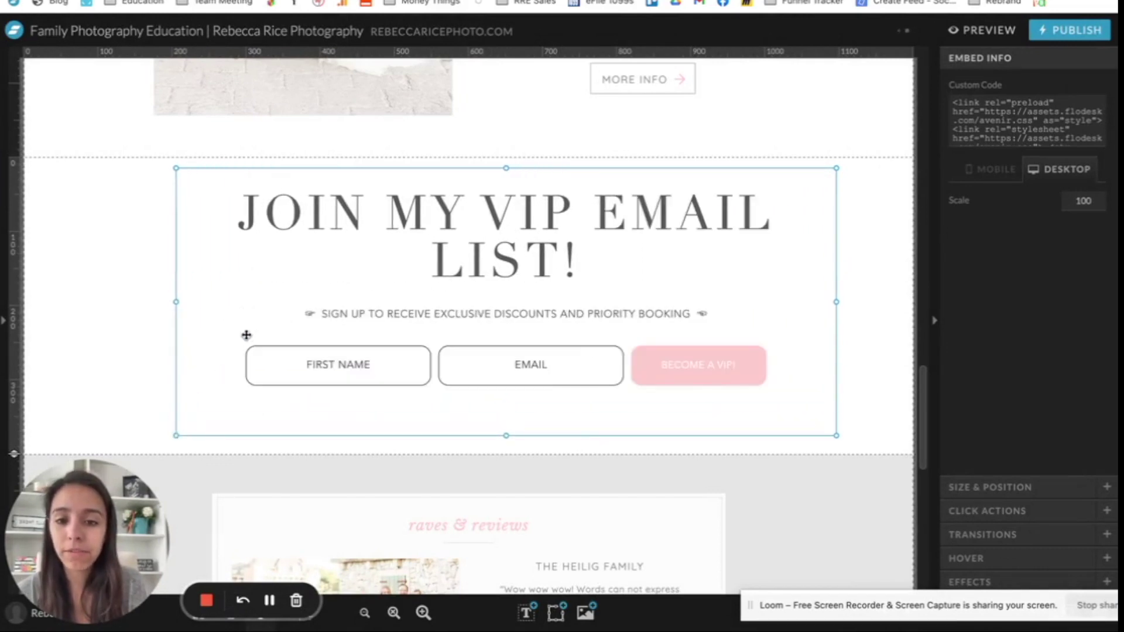
drag(175, 302, 45, 302)
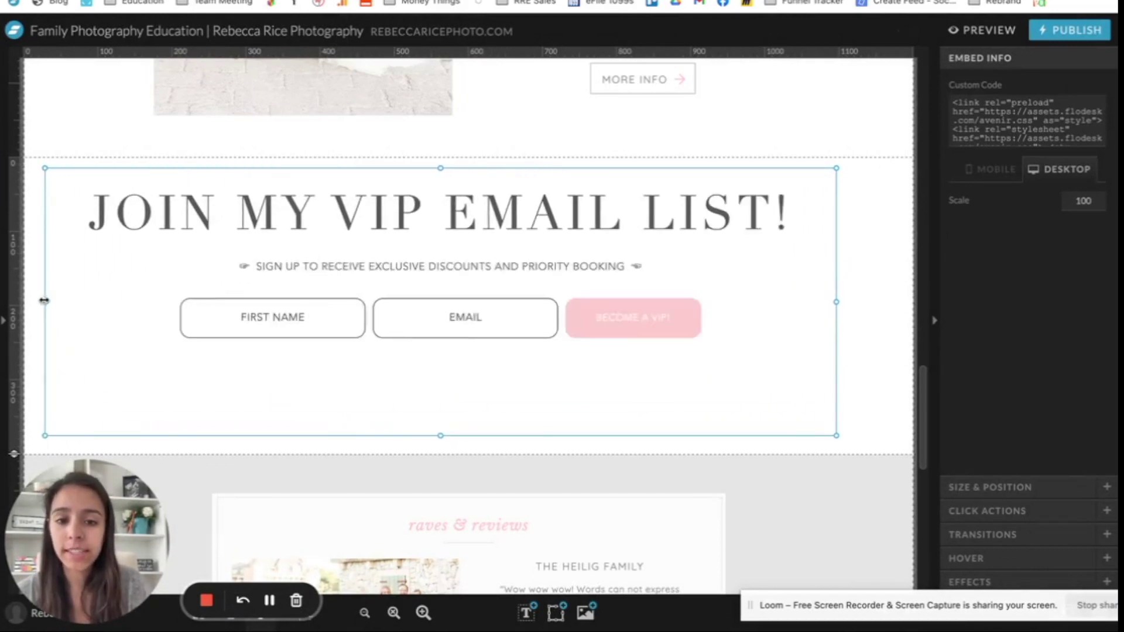
drag(835, 303, 882, 303)
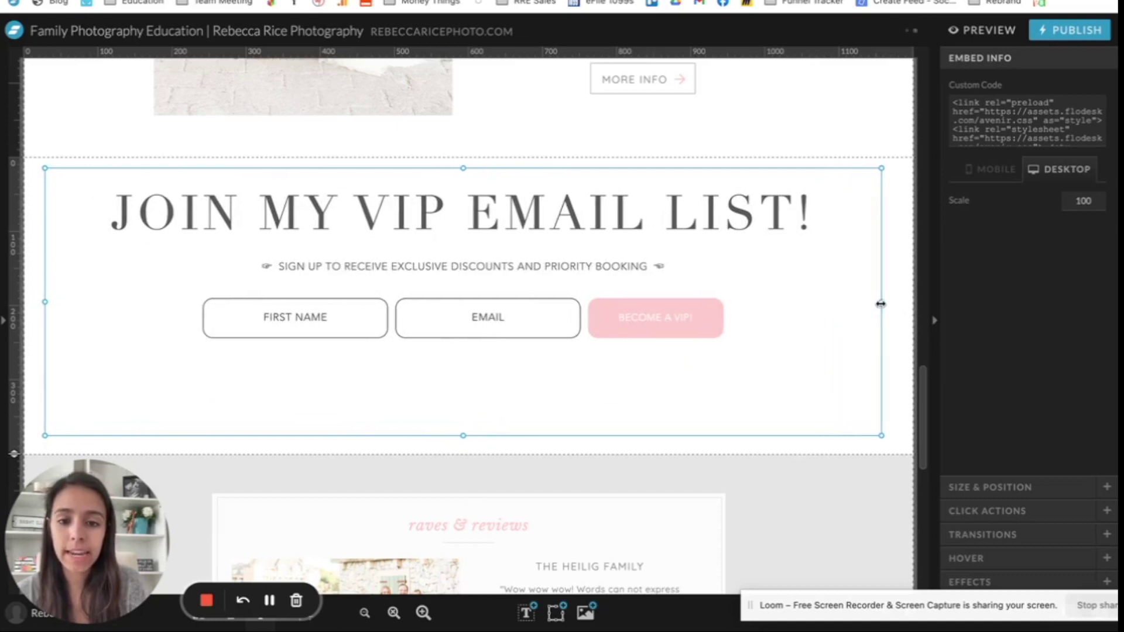
drag(540, 304, 562, 311)
drag(485, 446, 484, 371)
drag(485, 293, 485, 307)
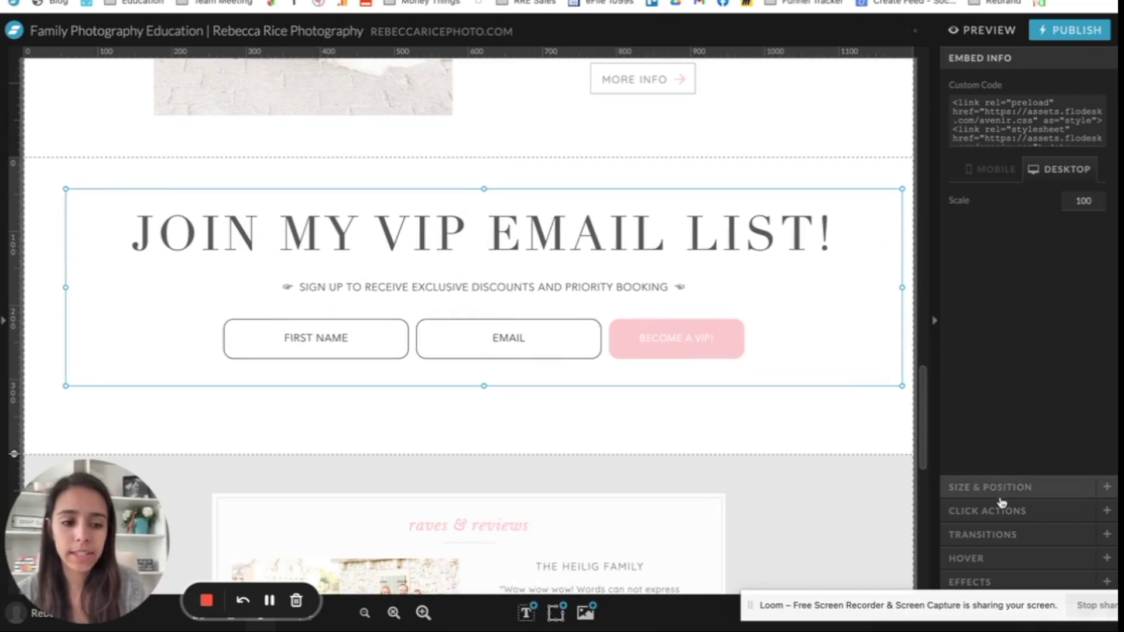
Step: Centre the form box vertically and horizontally on the canvas using Size & Position
click(998, 511)
click(1024, 83)
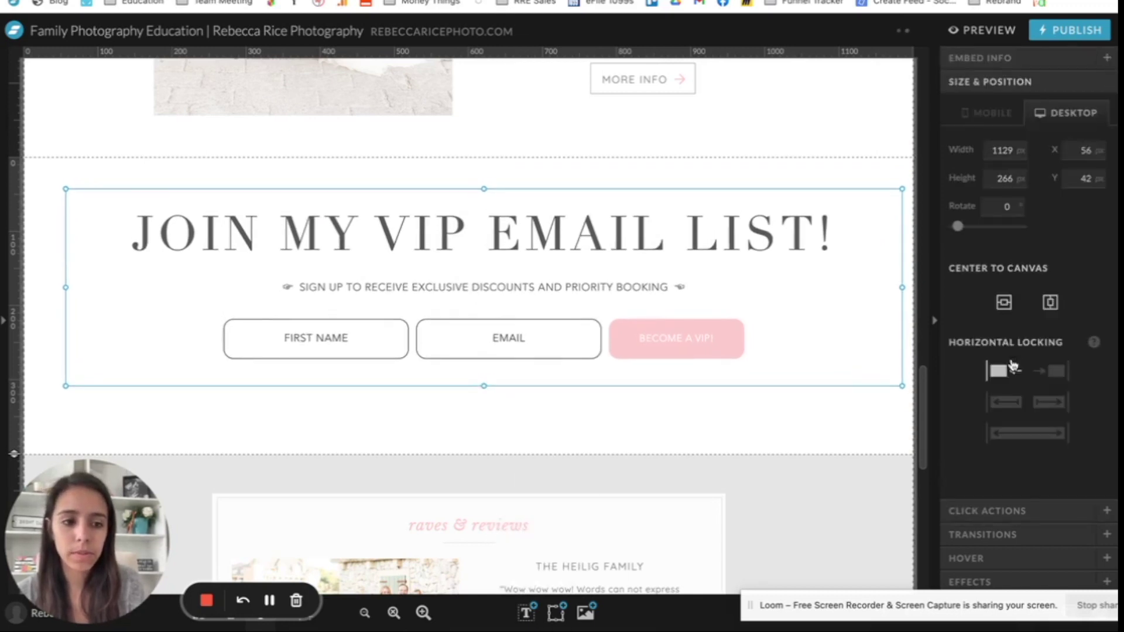
click(1004, 302)
click(1050, 302)
click(571, 189)
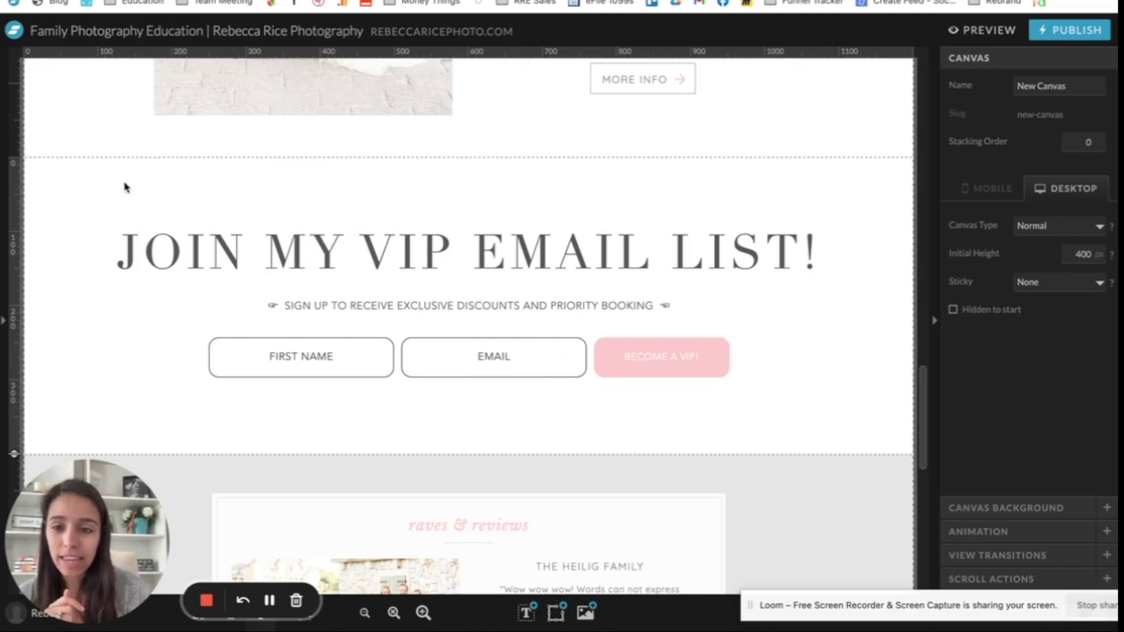
Step: Resize the VIP form block to 1159×285 so its heading fits one line, and recentre it
click(364, 612)
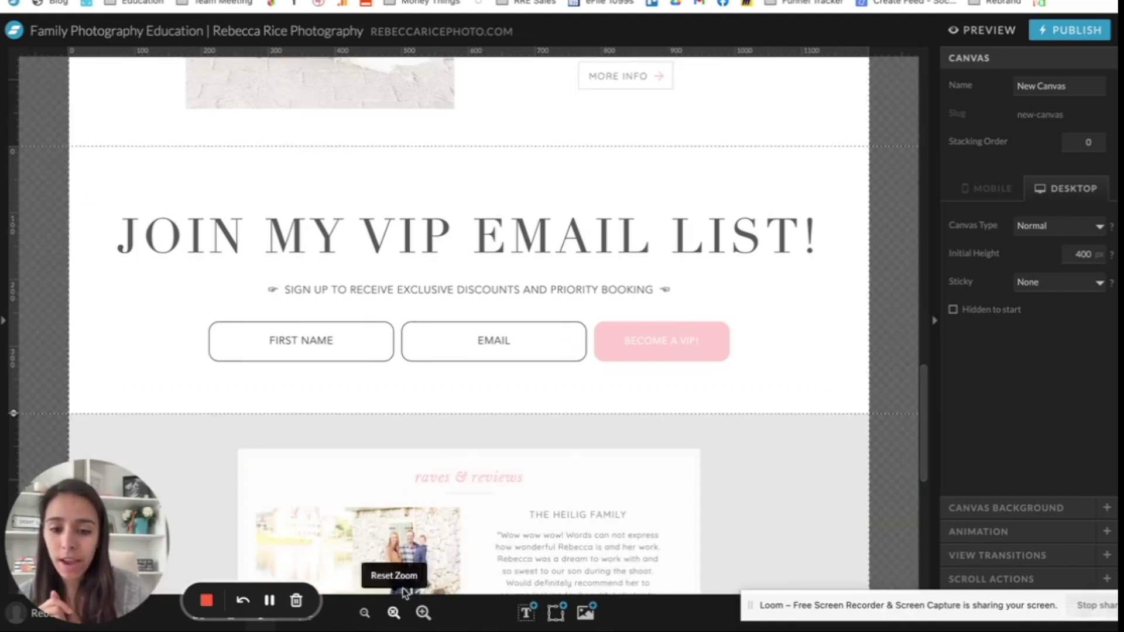
click(728, 263)
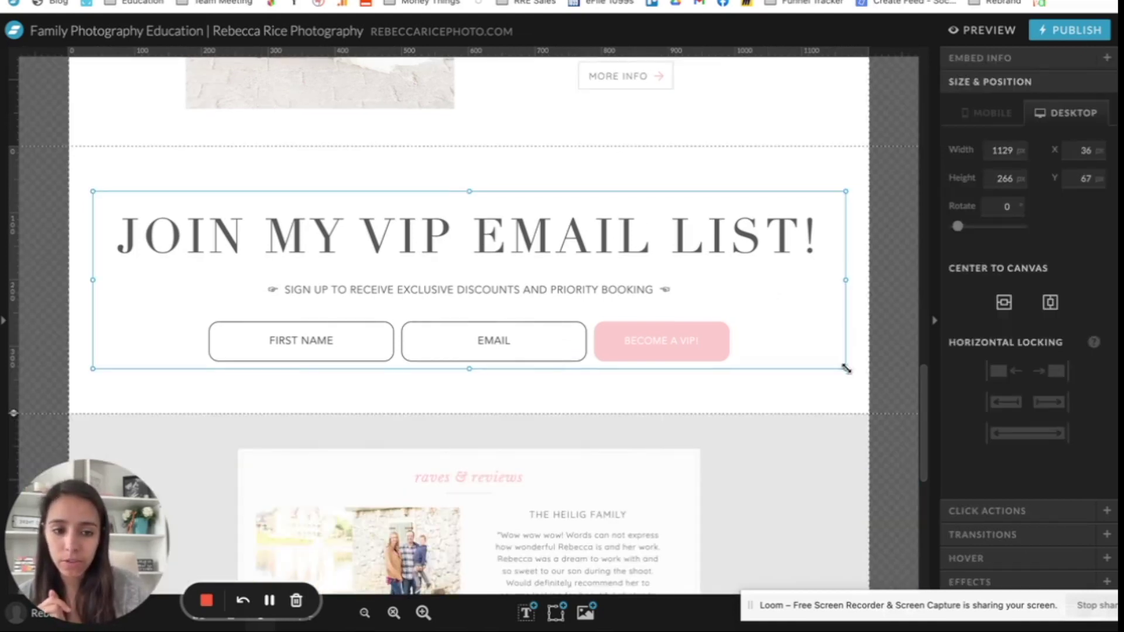
drag(845, 369, 717, 324)
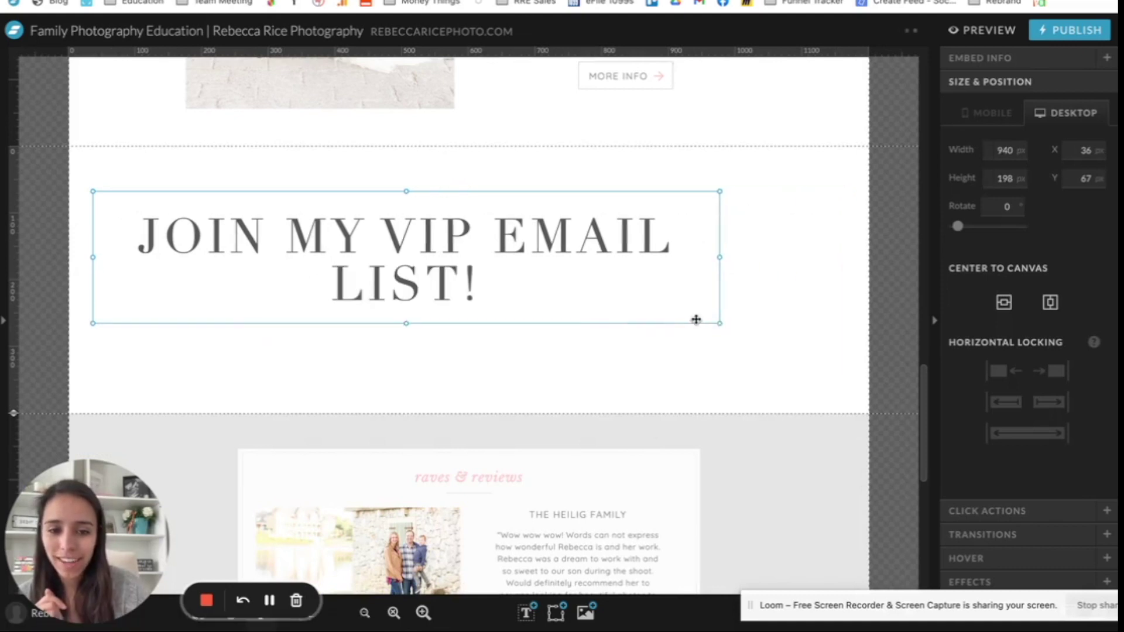
key(ctrl+z)
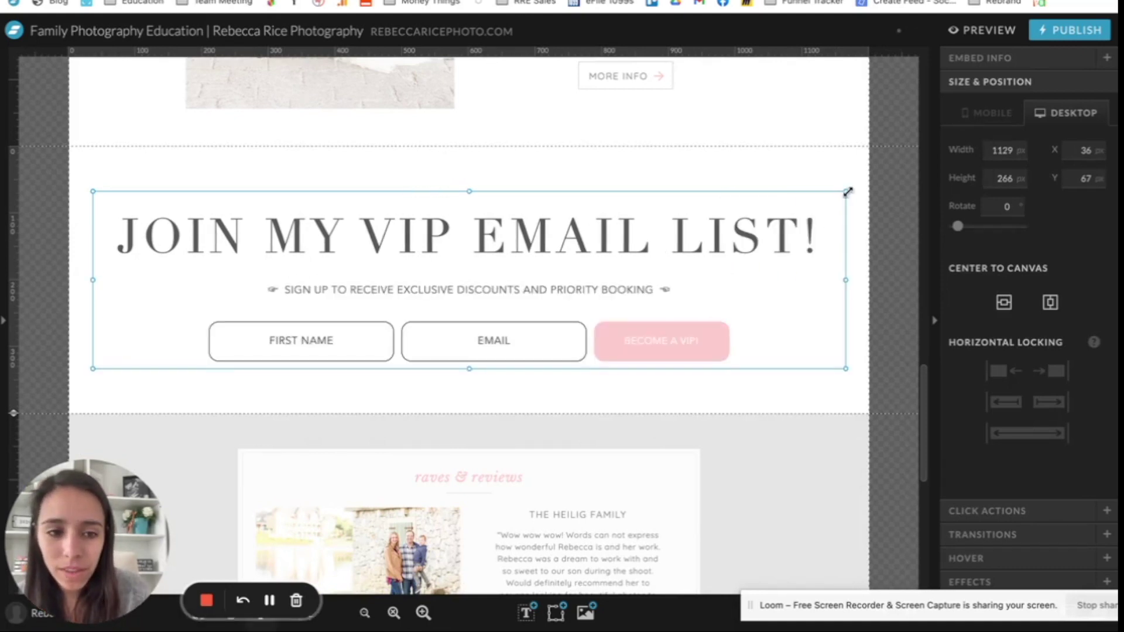
mouse_move(845, 188)
mouse_down()
mouse_move(777, 203)
mouse_move(793, 161)
mouse_move(763, 183)
mouse_move(823, 193)
mouse_move(834, 179)
mouse_up()
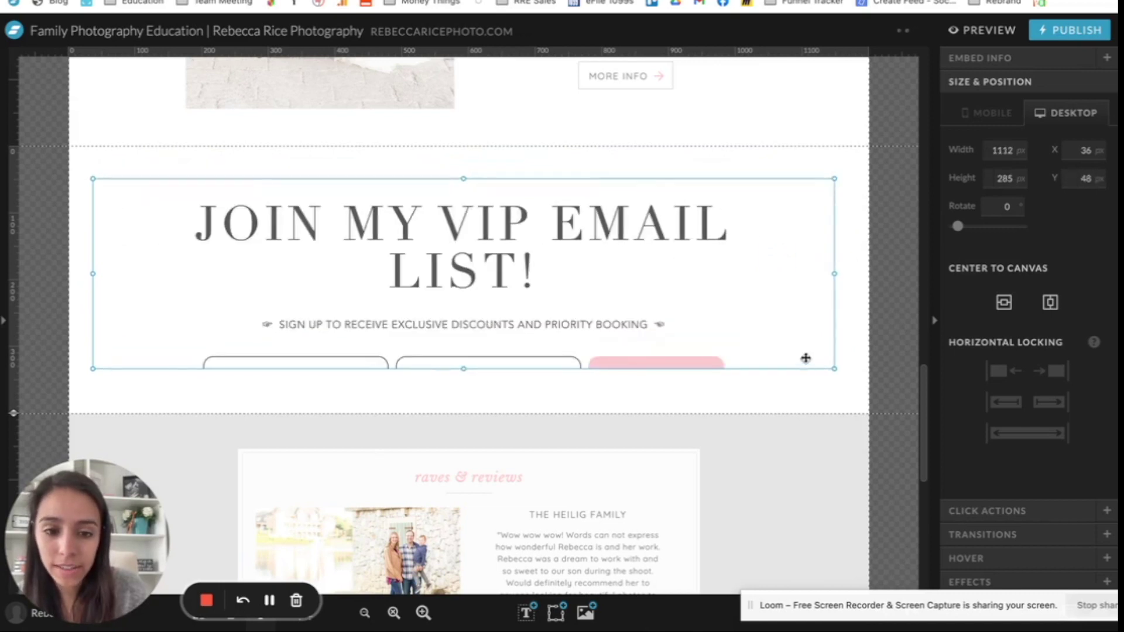
drag(835, 275, 855, 276)
drag(702, 277, 677, 275)
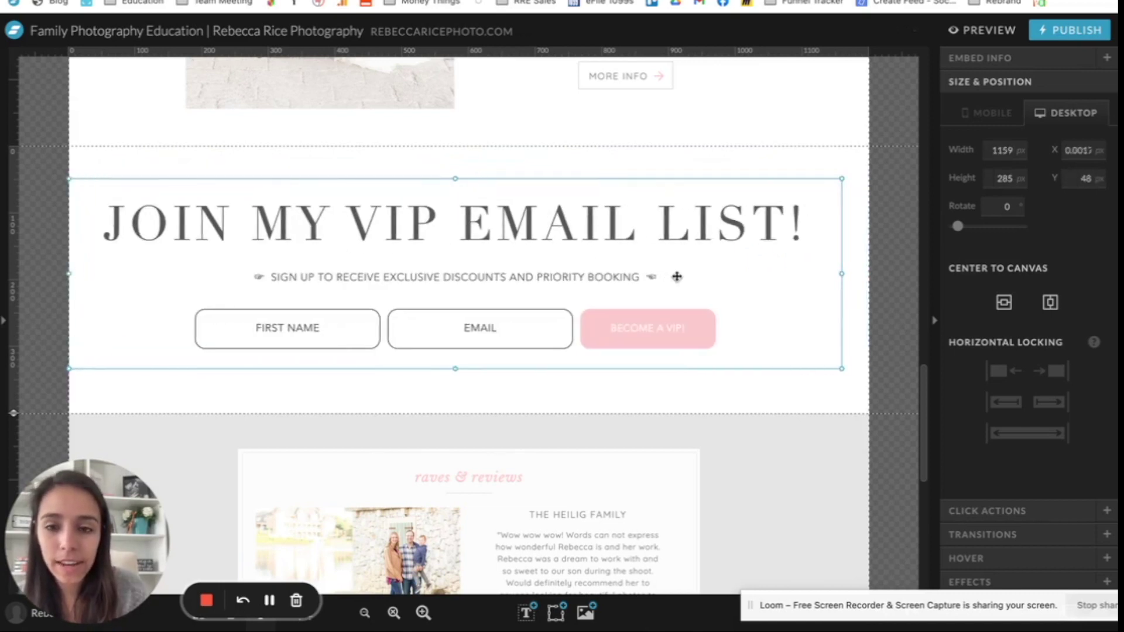
click(1049, 302)
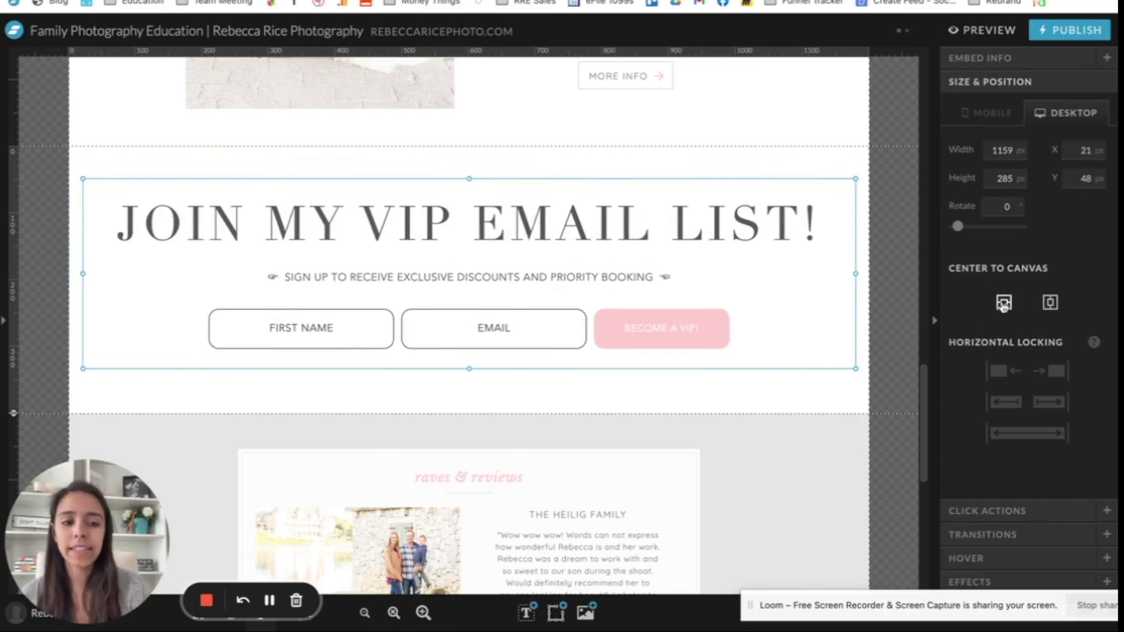
click(1003, 302)
click(393, 168)
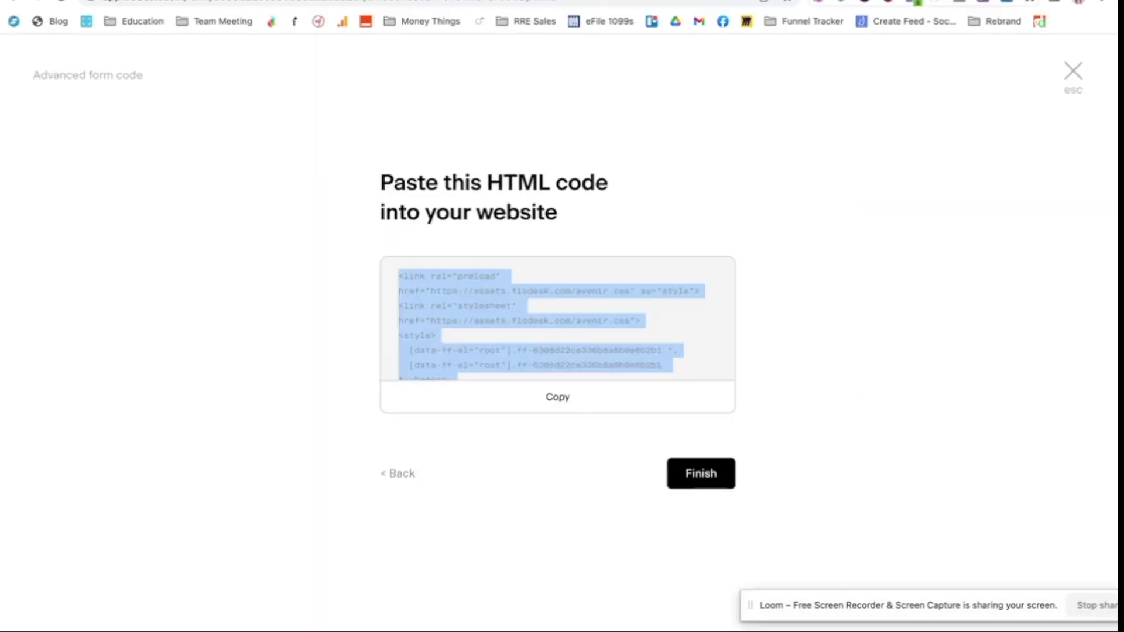
Step: Close the HTML code overlay, step back to the Design stage, and select the form headline
click(1073, 50)
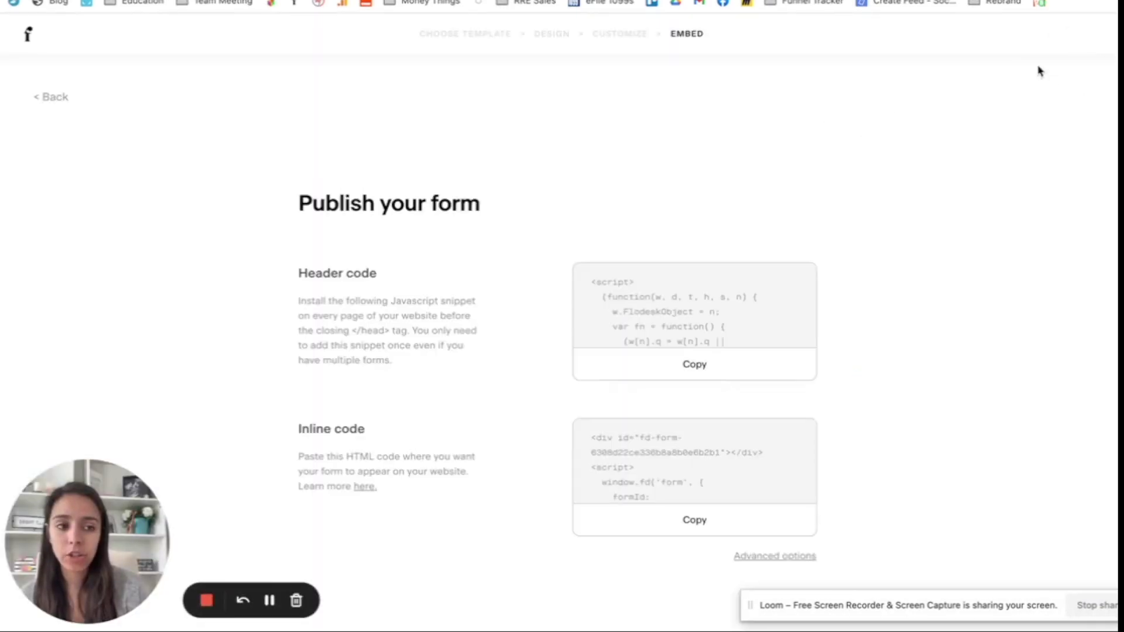
click(54, 98)
click(54, 98)
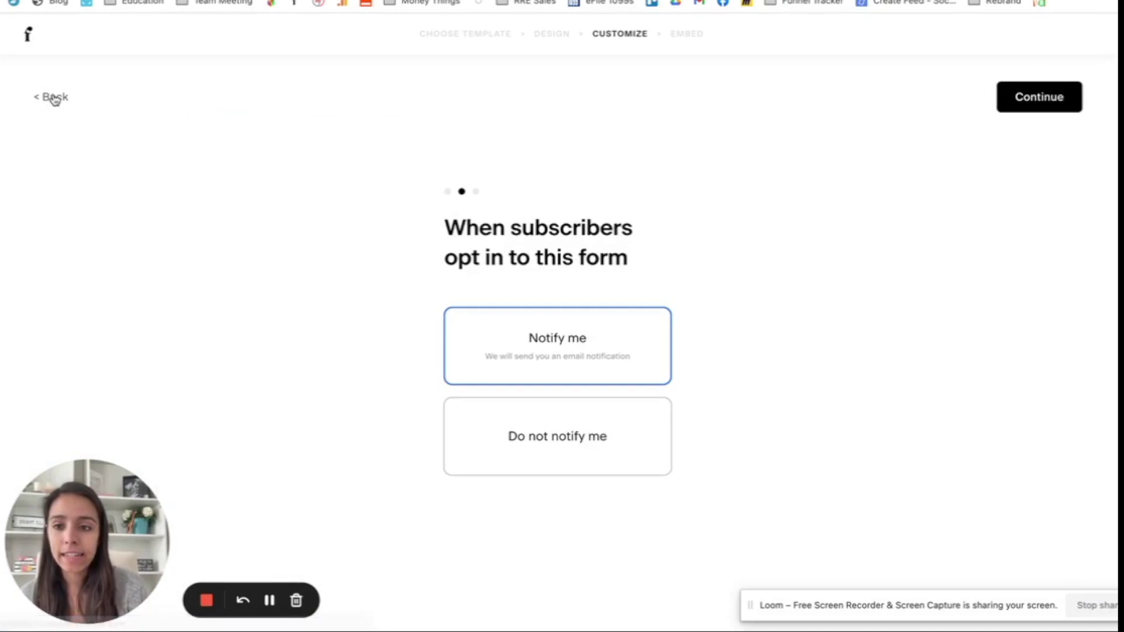
click(53, 98)
click(547, 34)
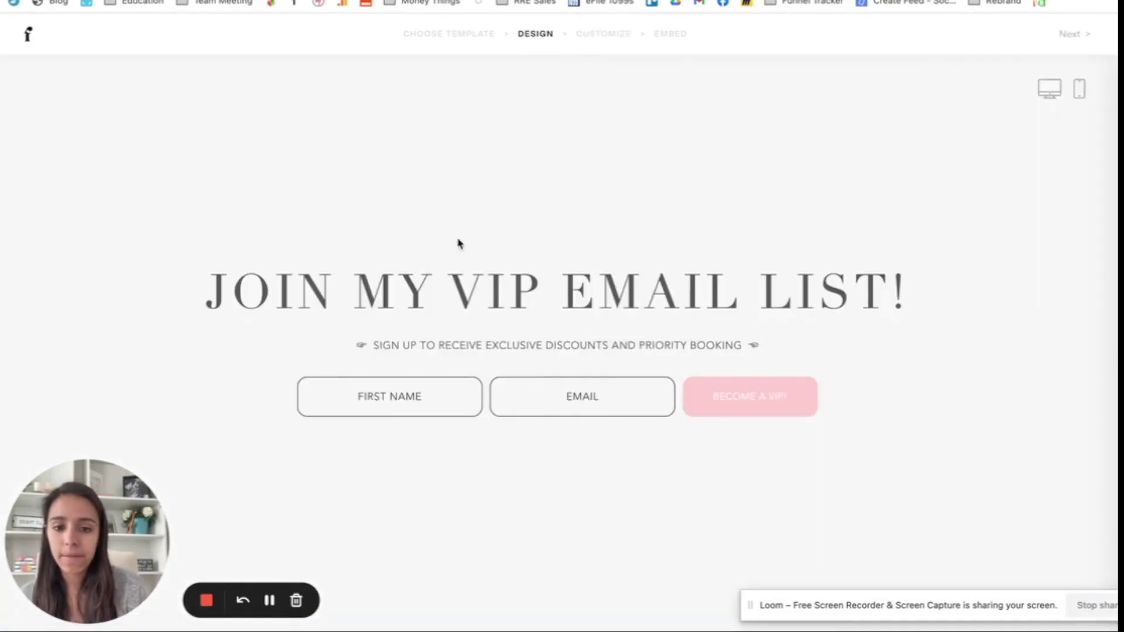
click(452, 310)
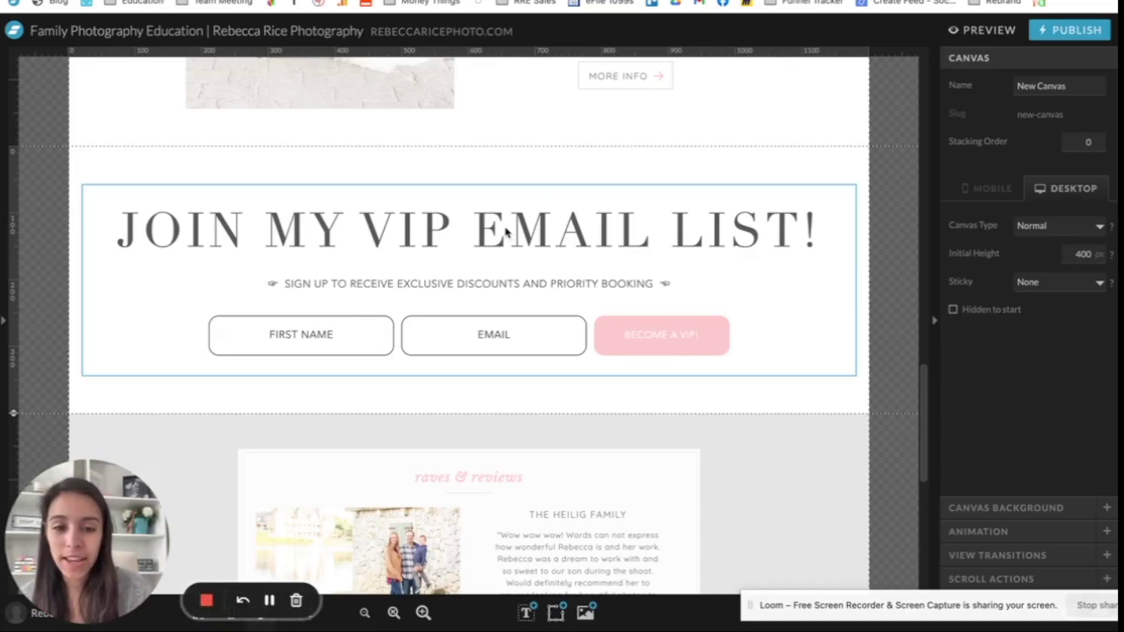
Step: Publish the Showit site to its domain and dismiss the 'It Worked!' confirmation
scroll(883, 226, up, 15)
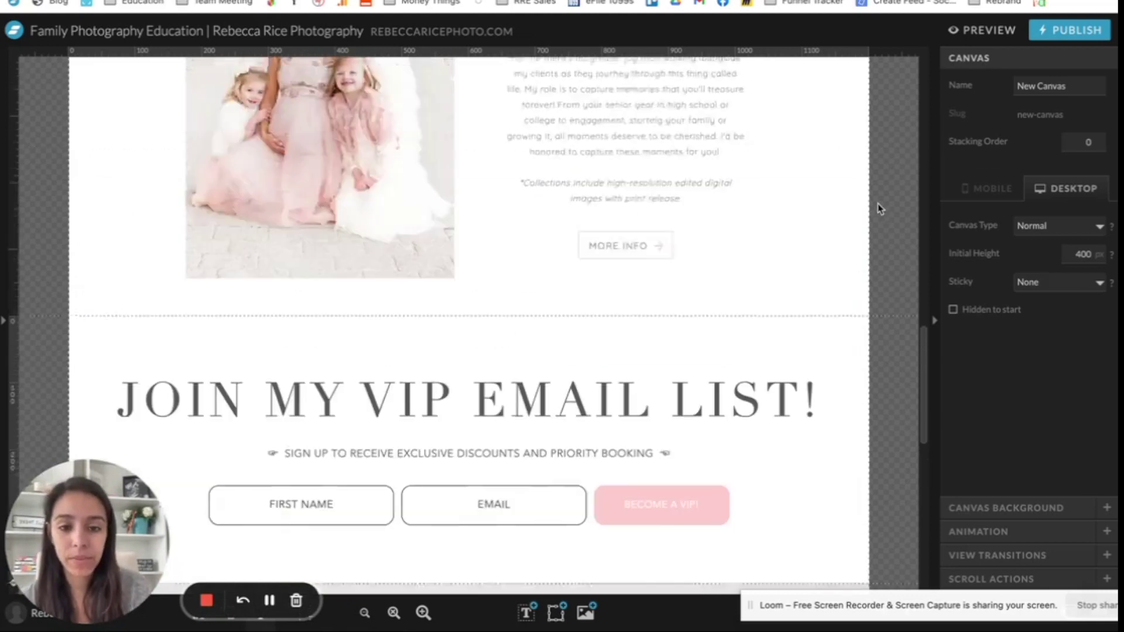
scroll(878, 209, up, 3)
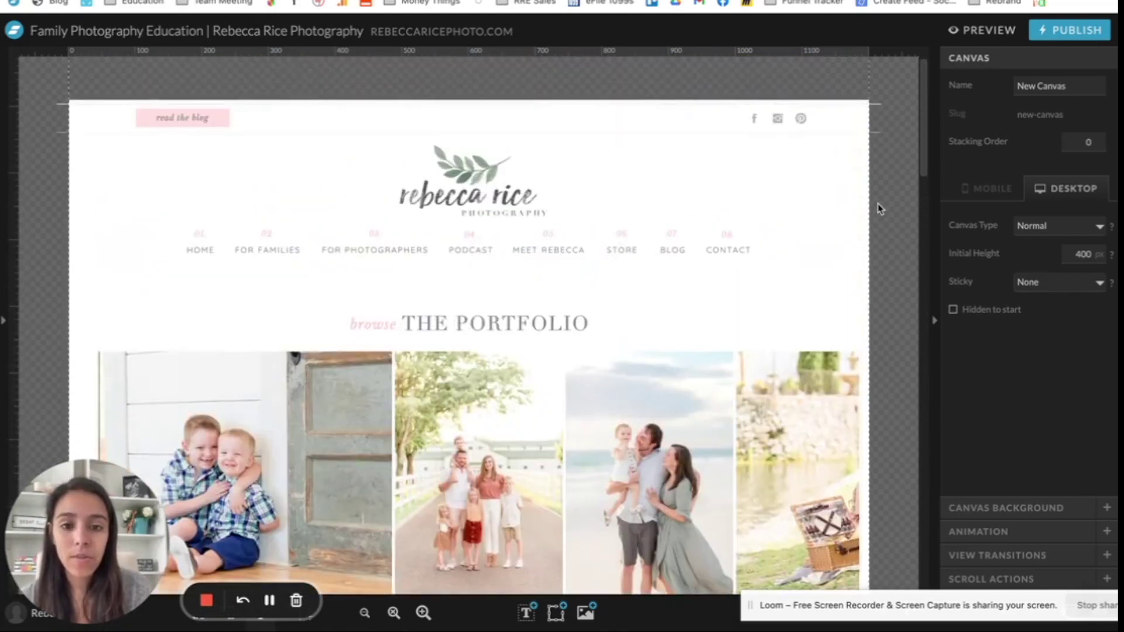
click(1067, 30)
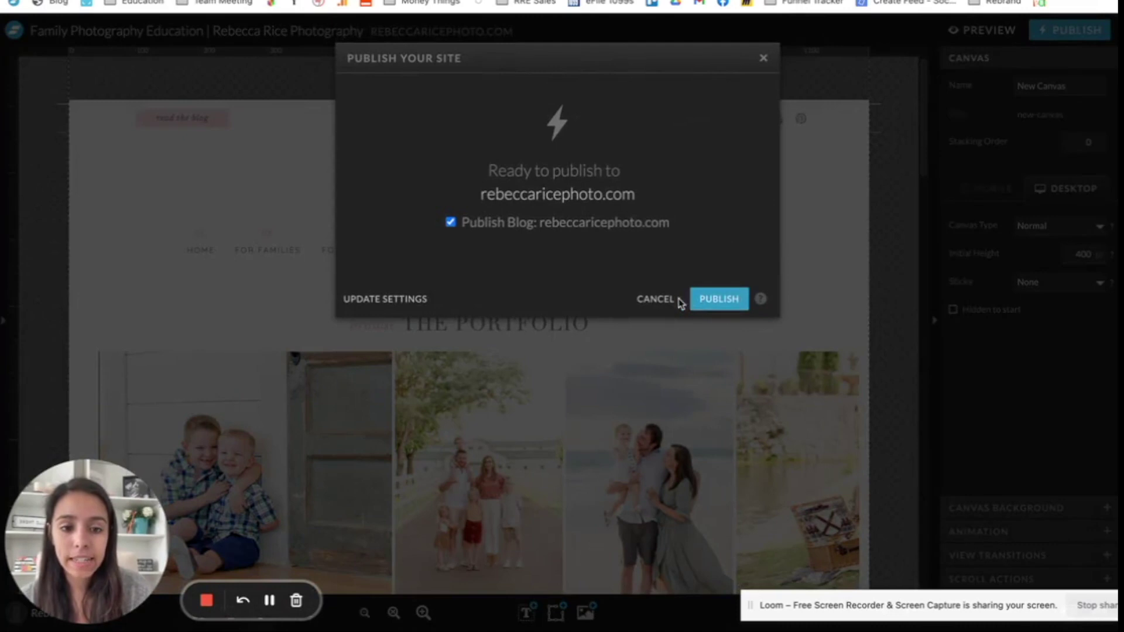
click(713, 302)
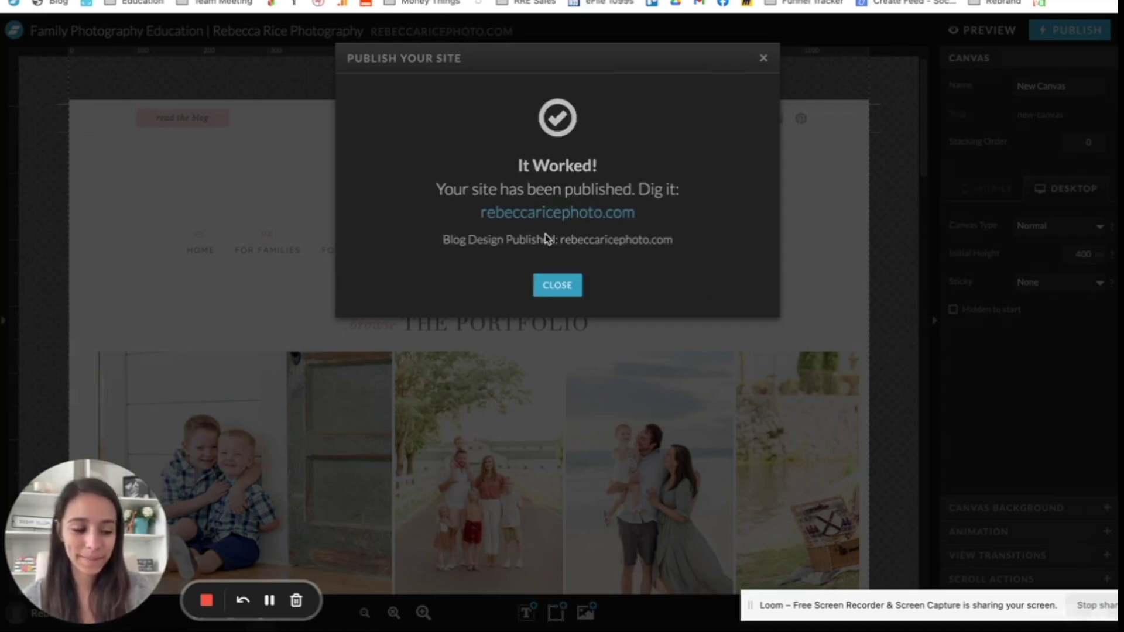
click(548, 287)
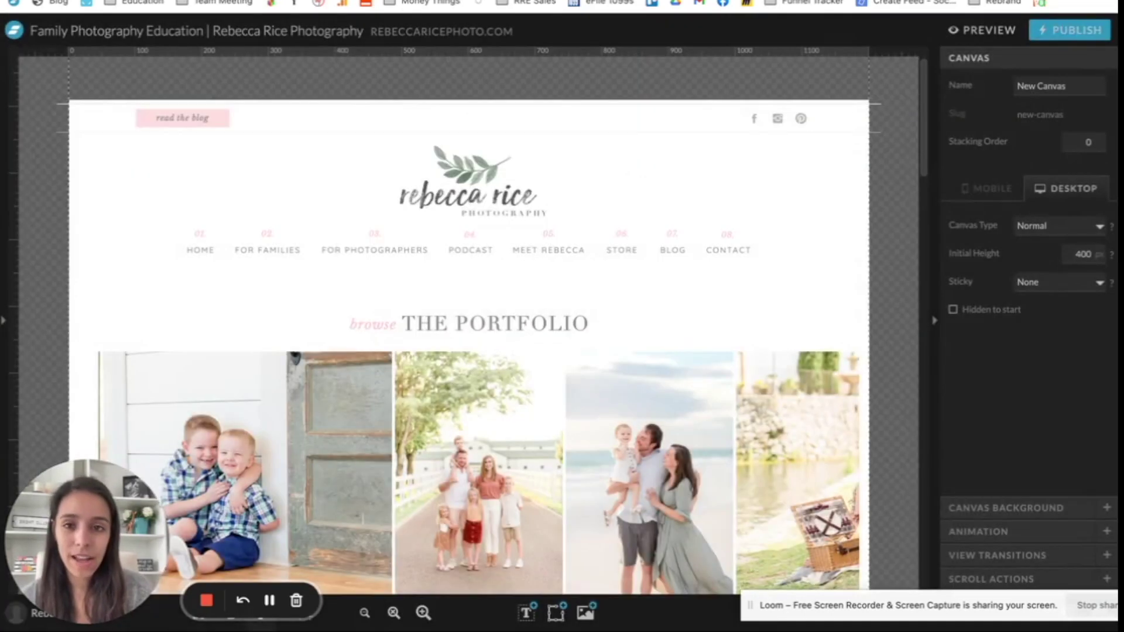
Step: Open the live site in a new tab and scroll the FOR FAMILIES page down to the VIP form
key(ctrl+t)
text(rebecca)
key(Escape)
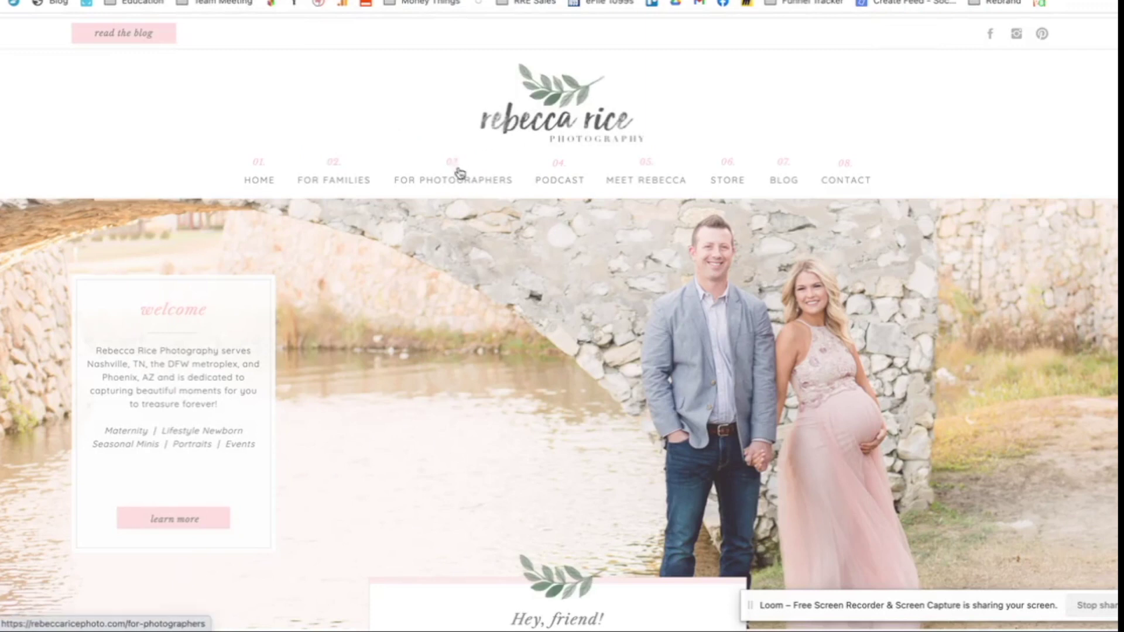
click(340, 186)
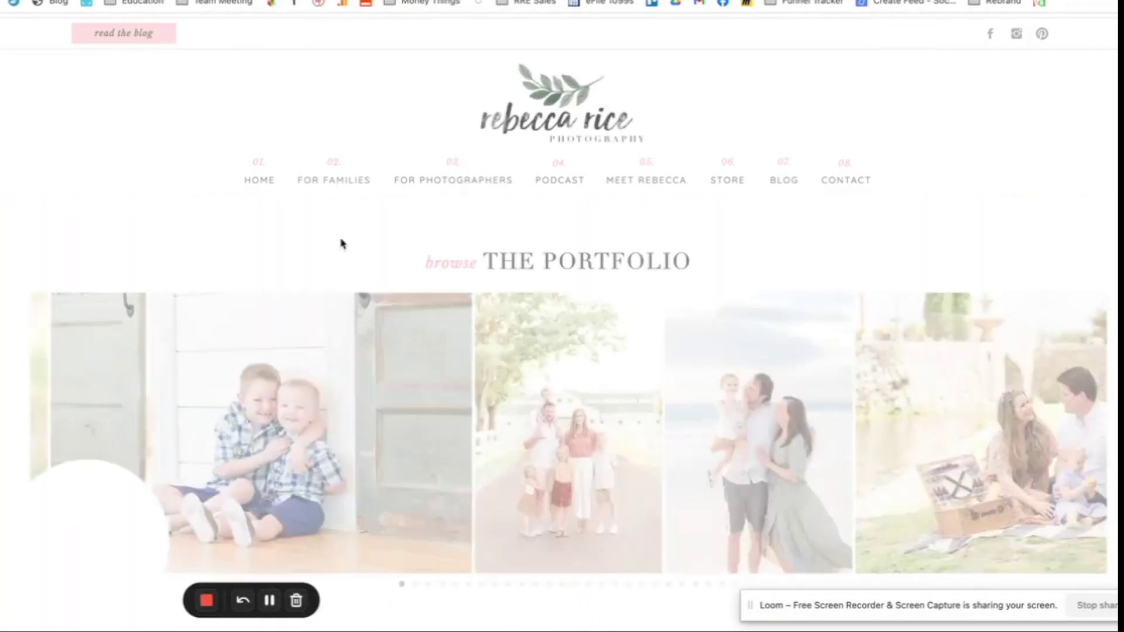
scroll(341, 243, down, 5)
scroll(342, 244, down, 15)
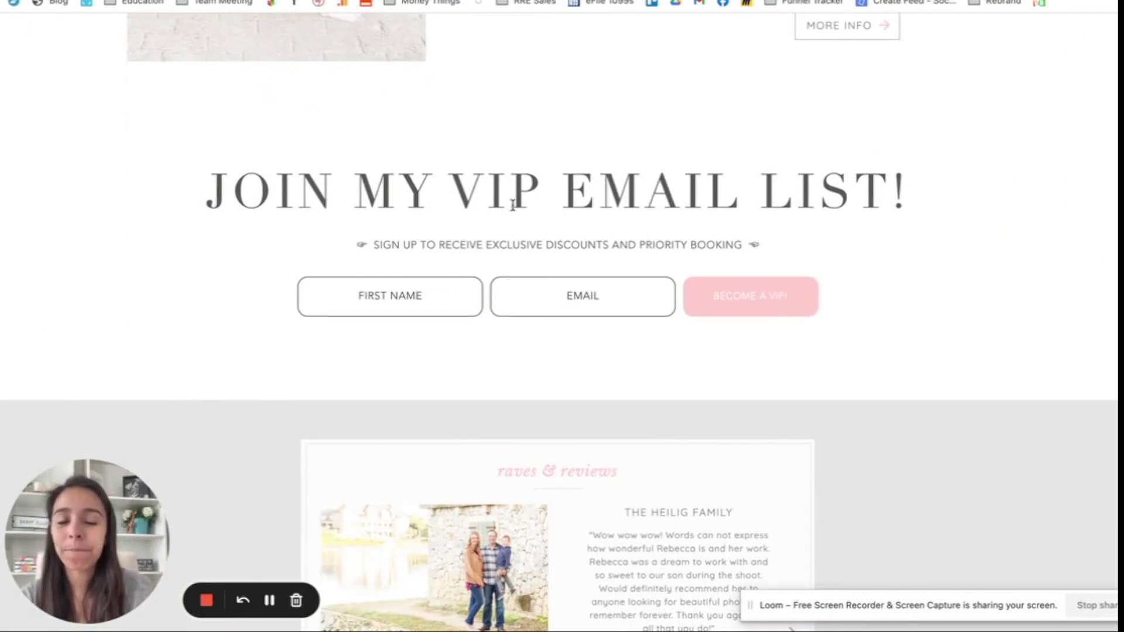
Step: Test the live form's First Name and Email fields, then return to the Flodesk tab
click(418, 291)
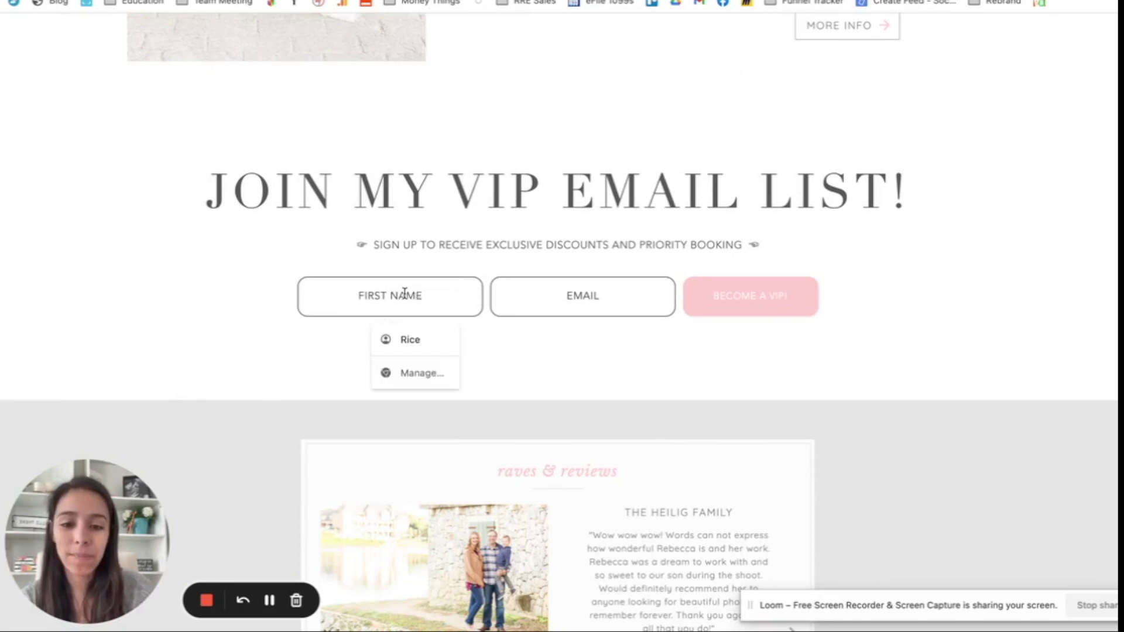
click(594, 285)
click(881, 272)
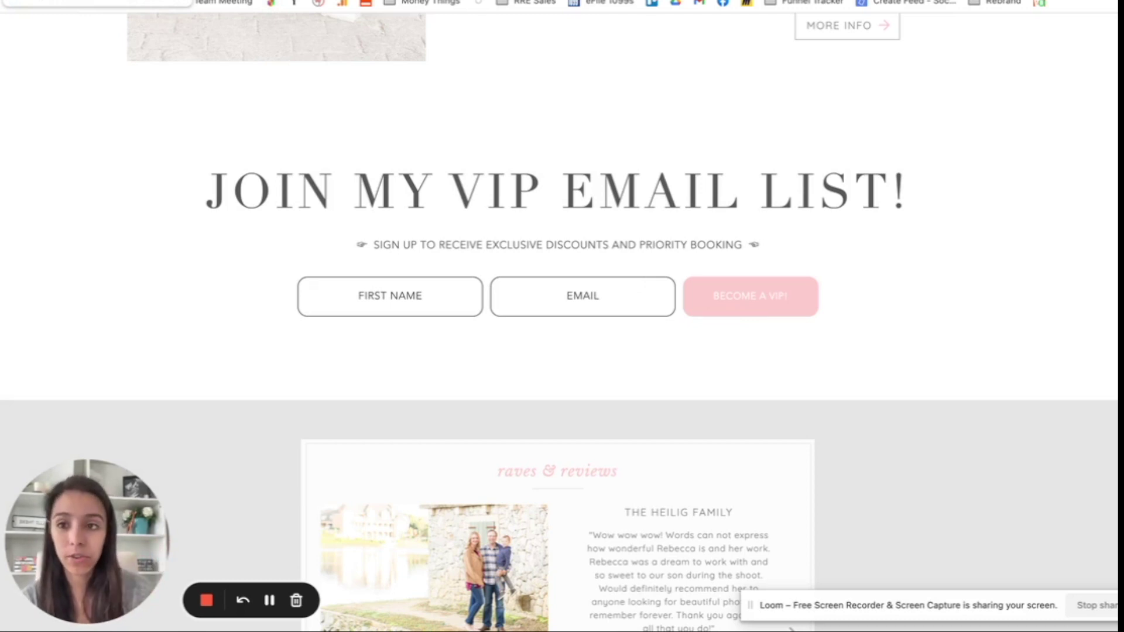
click(17, 1)
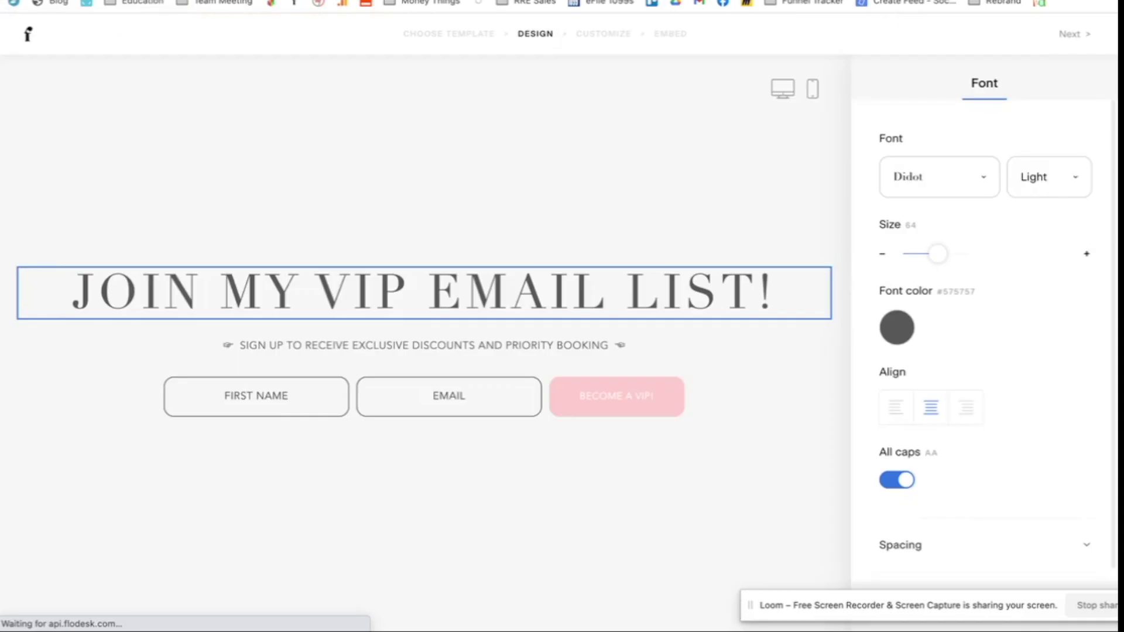
Step: Go from the form editor to Flodesk Workflows and start a new workflow
click(29, 38)
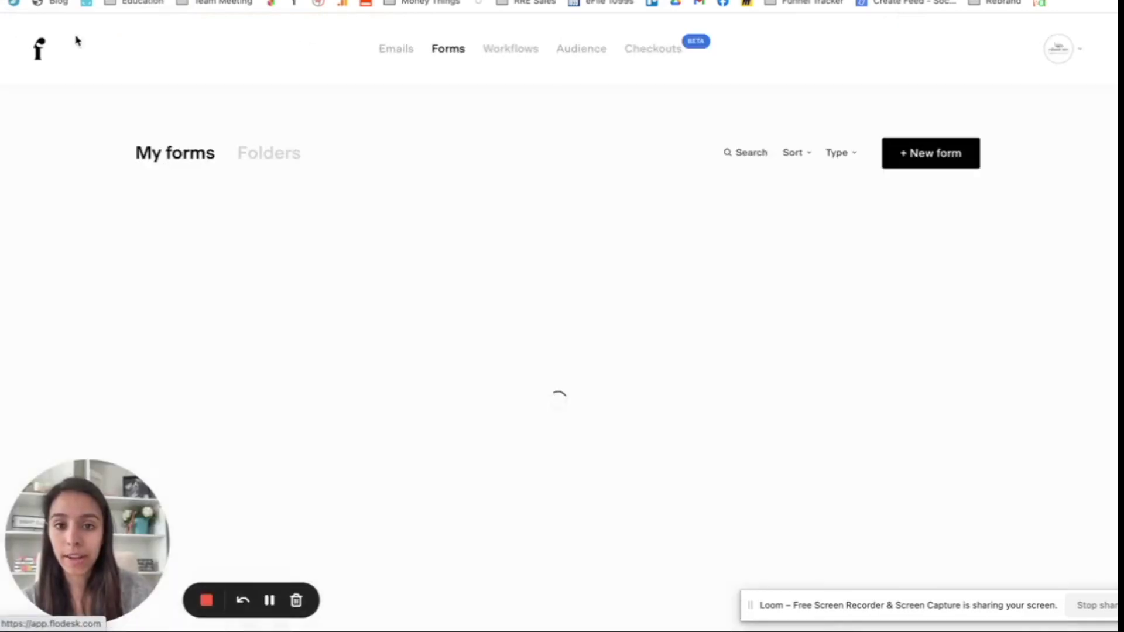
click(520, 51)
click(937, 156)
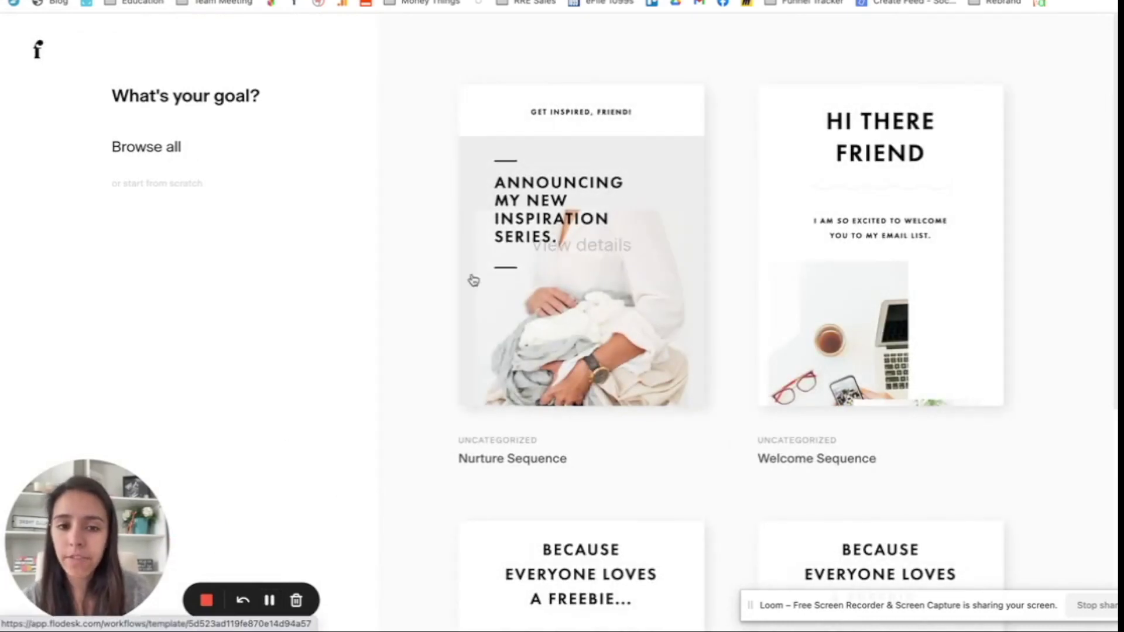
Step: View the Welcome Sequence template's details and choose Customize to build from it
scroll(1006, 286, down, 4)
scroll(1008, 287, down, 2)
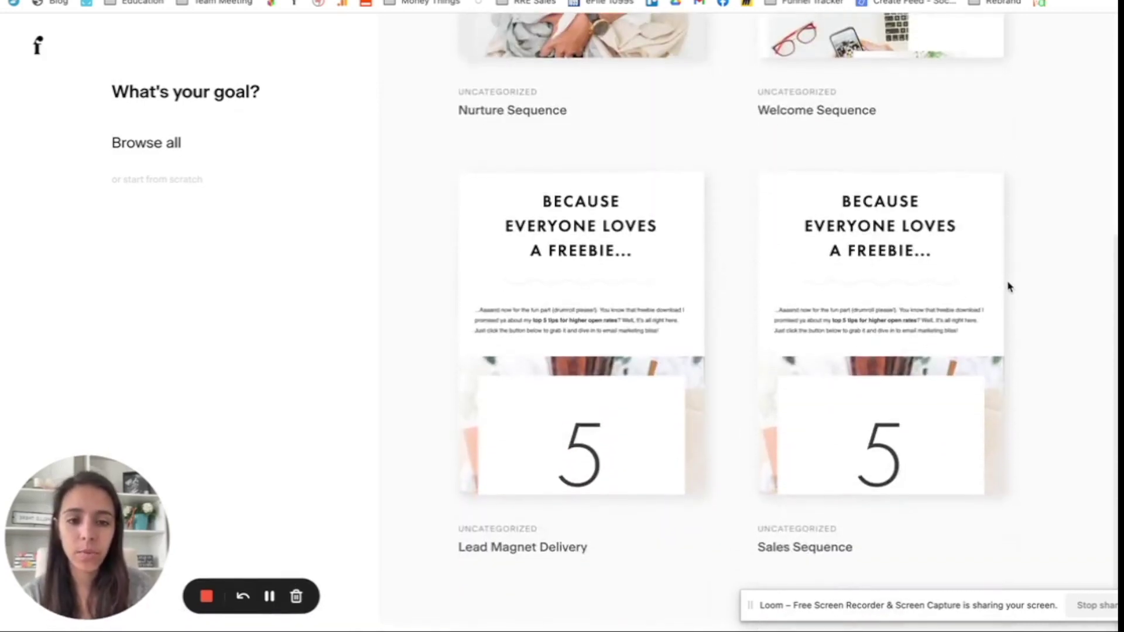
scroll(1007, 286, up, 6)
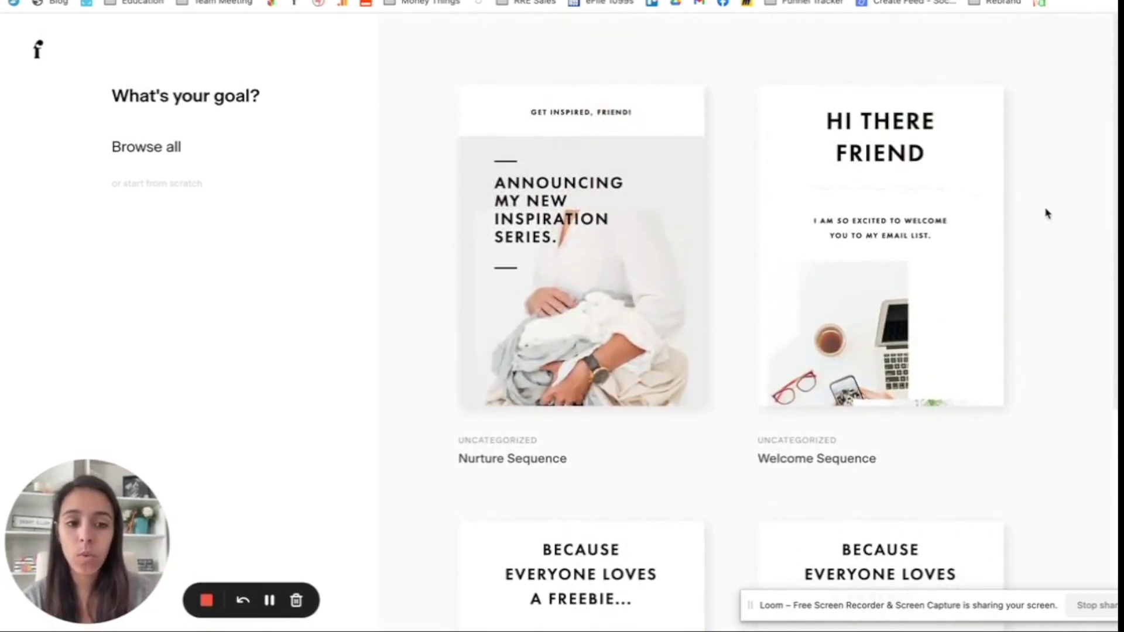
scroll(1047, 214, down, 6)
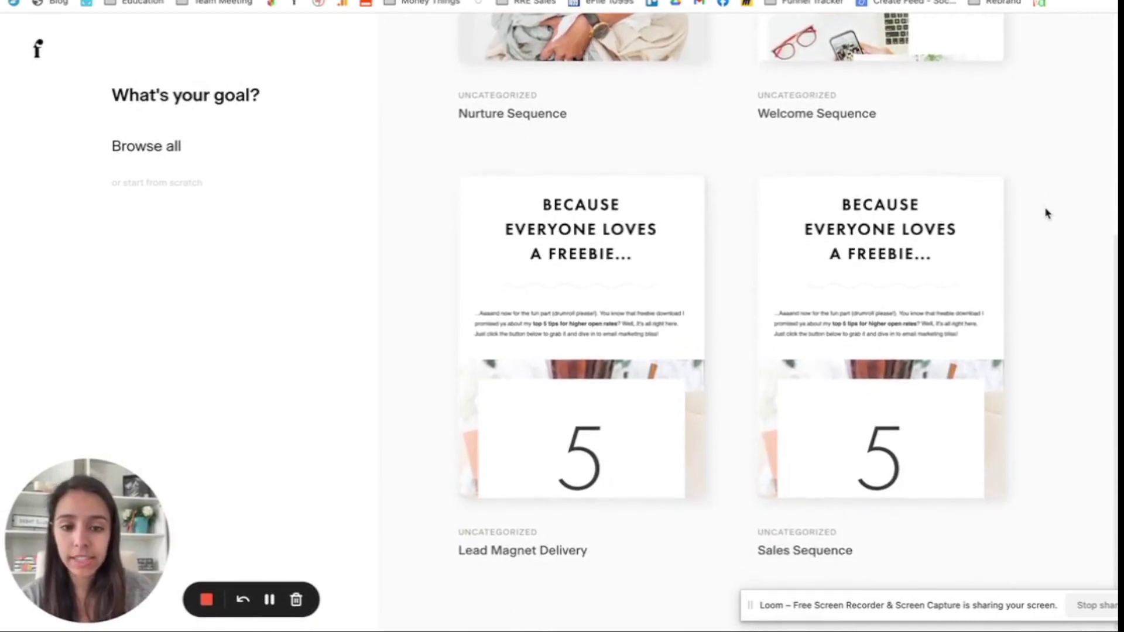
scroll(1046, 214, up, 6)
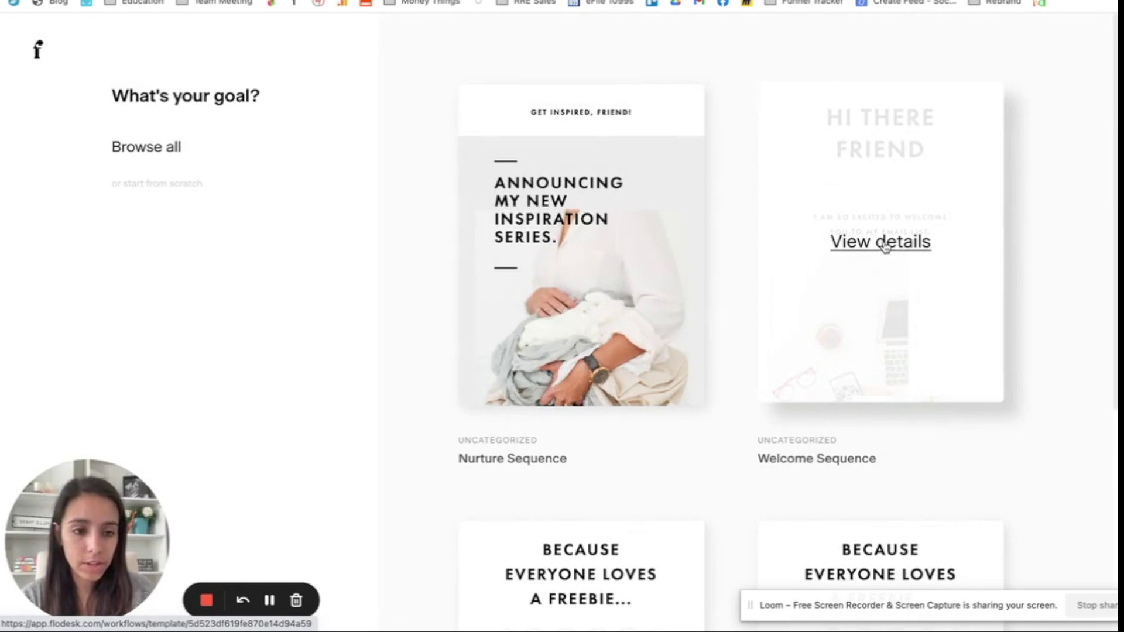
click(876, 246)
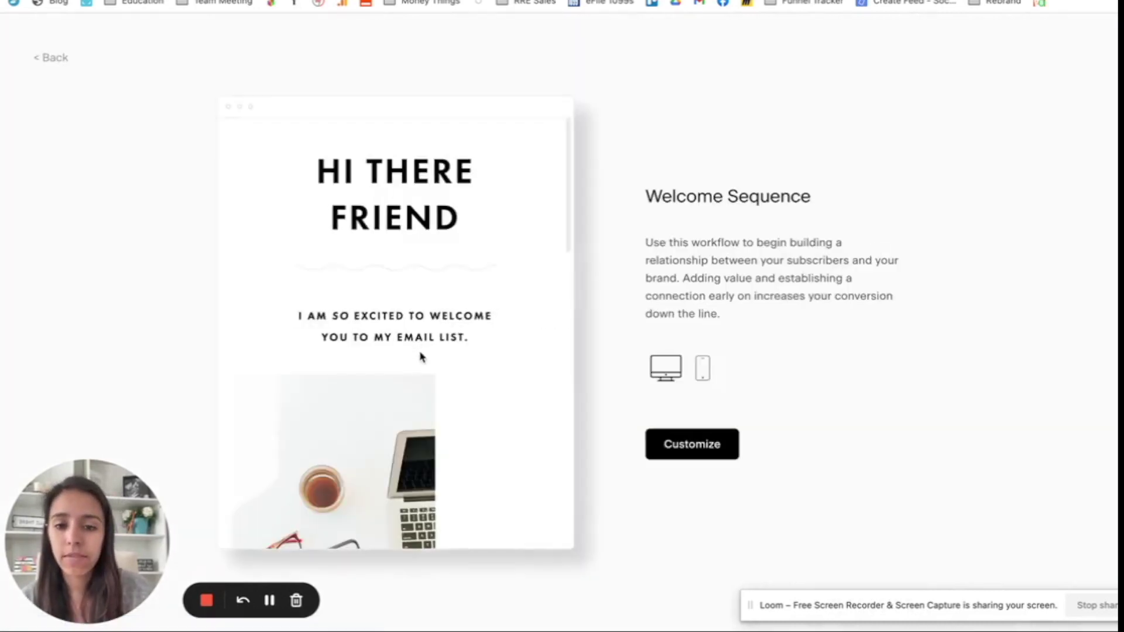
scroll(422, 356, down, 15)
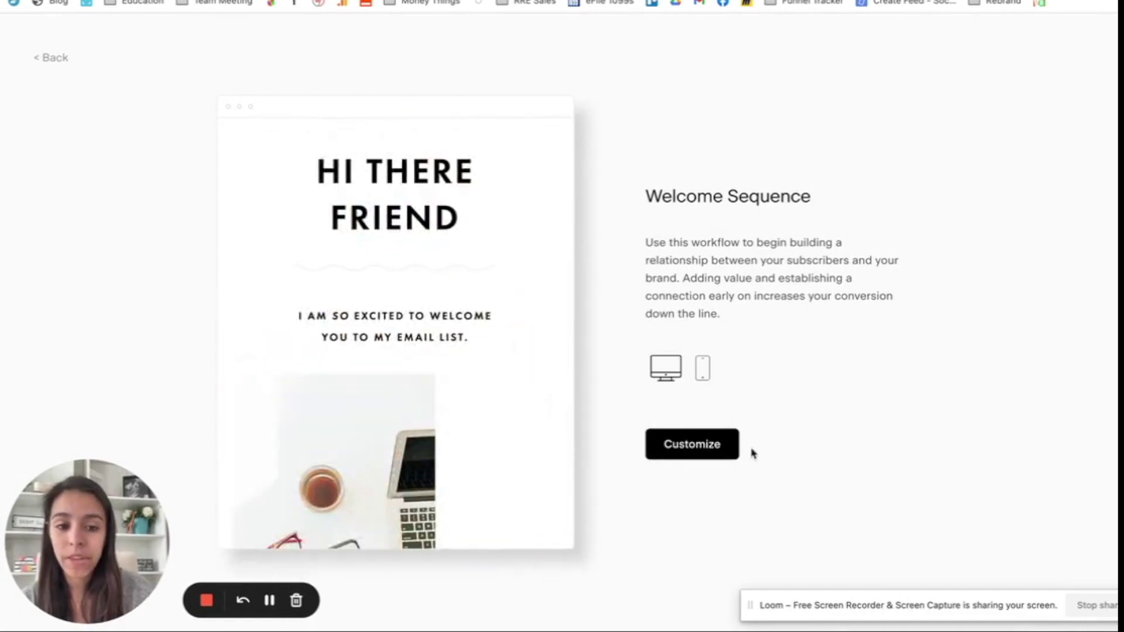
click(711, 453)
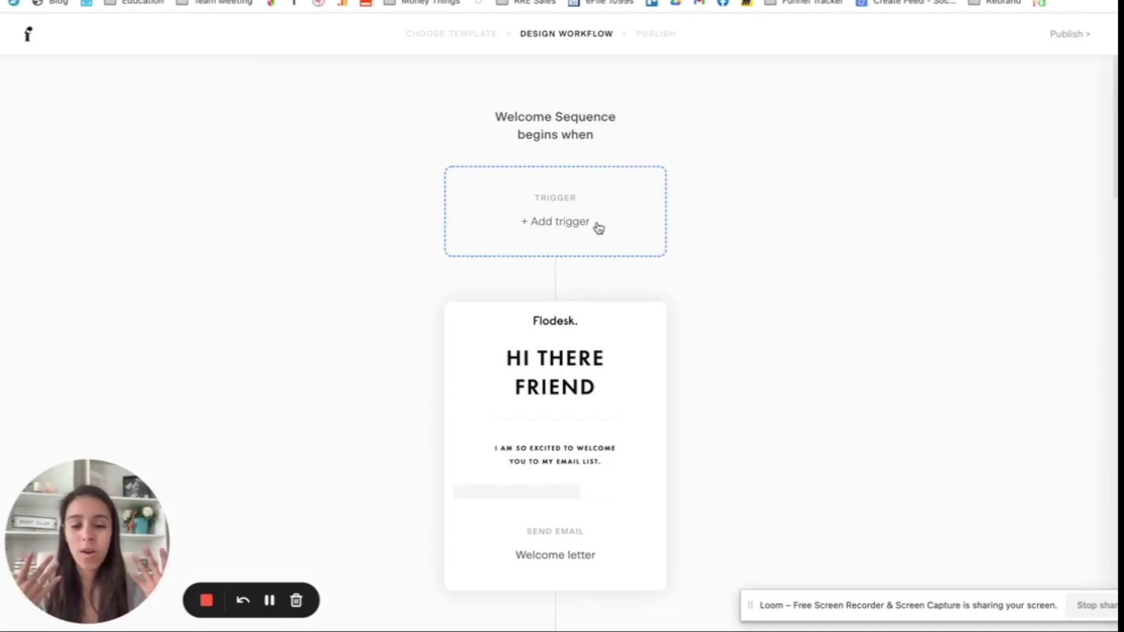
Step: Trigger the Welcome Sequence when a subscriber joins the VIP Email List Opt-In segment, then open the Welcome letter email
click(538, 237)
click(976, 224)
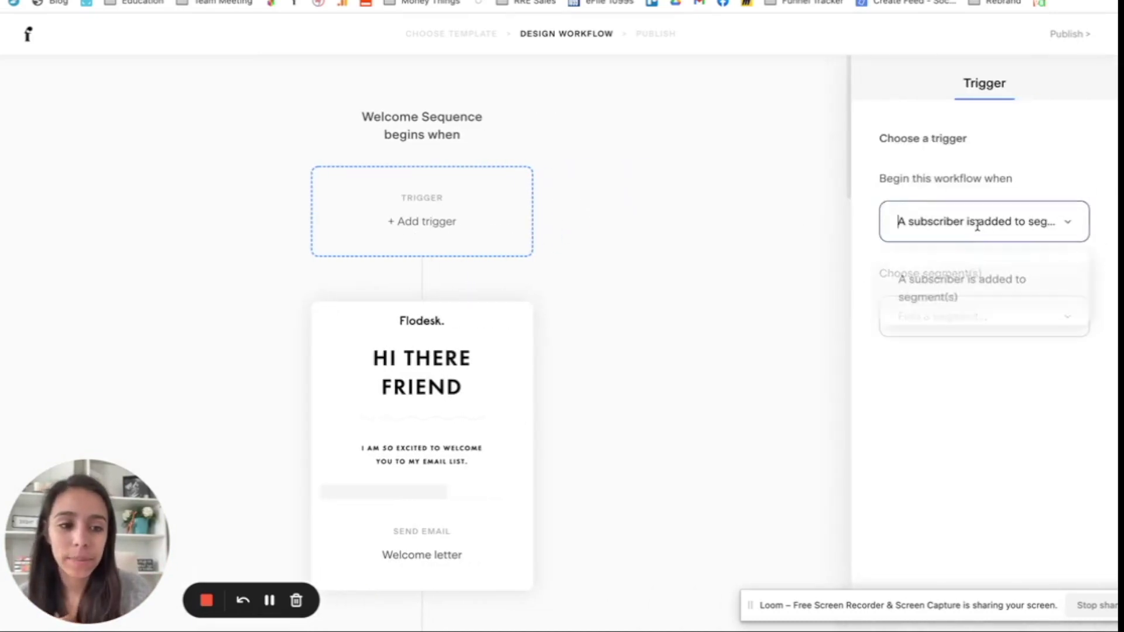
click(940, 300)
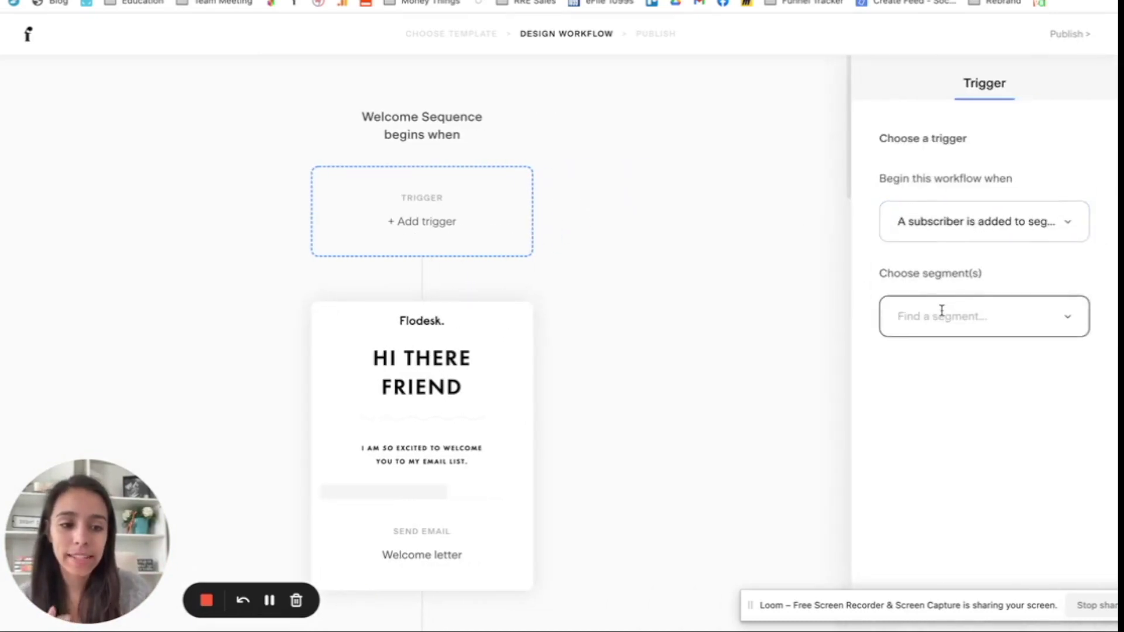
click(938, 378)
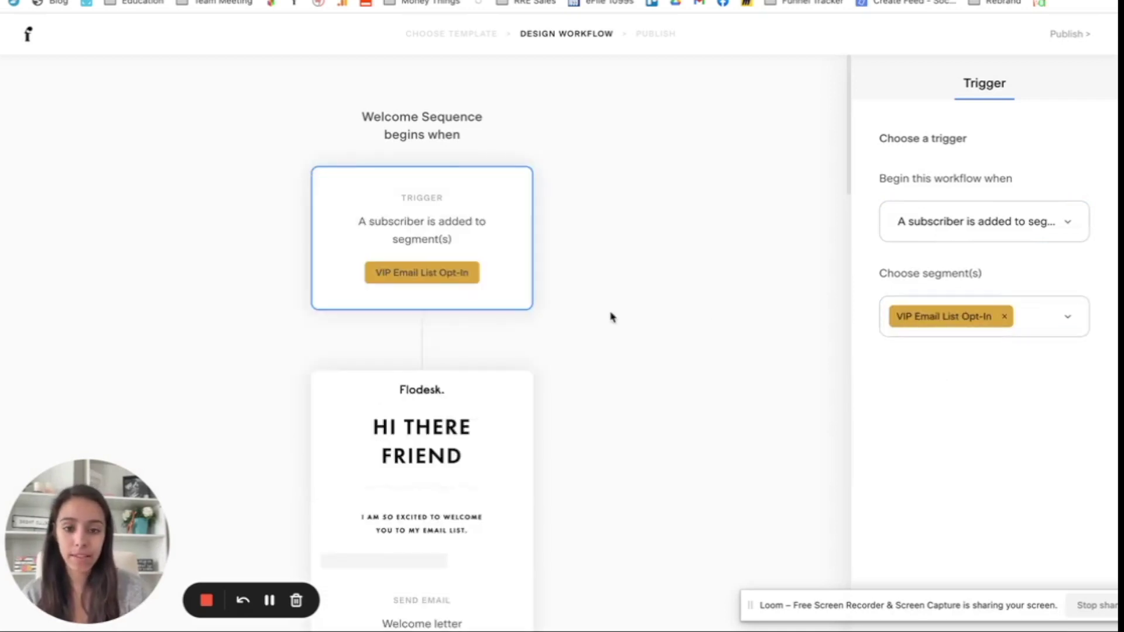
scroll(583, 343, down, 5)
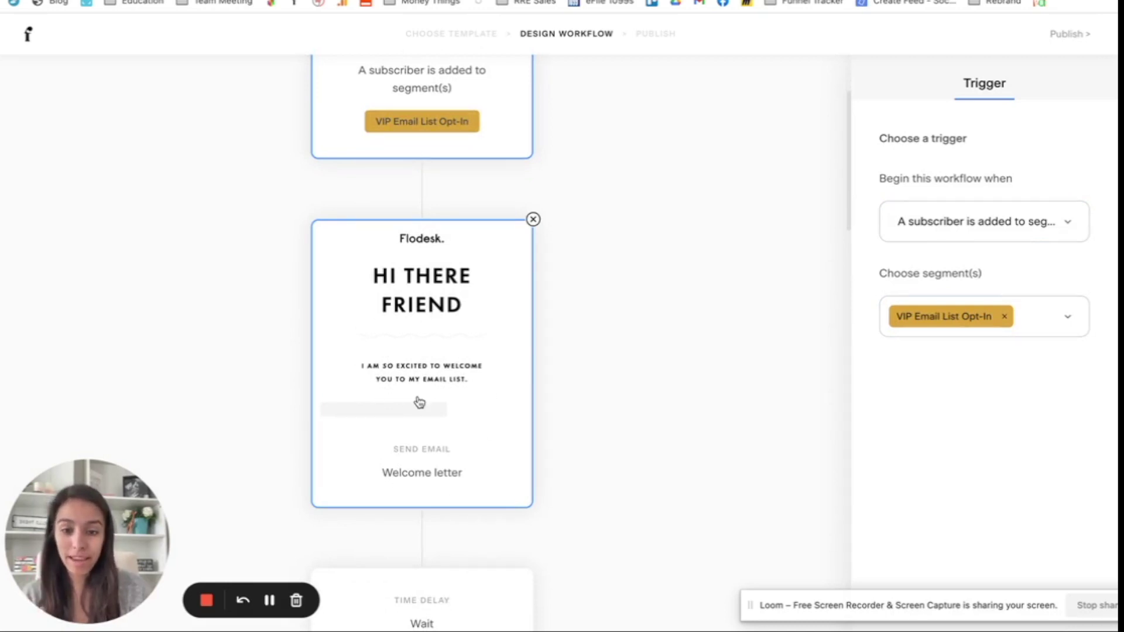
click(420, 322)
Step: Open the Welcome letter email in the design editor, keeping the legacy layouts
mouse_move(936, 360)
scroll(936, 356, down, 2)
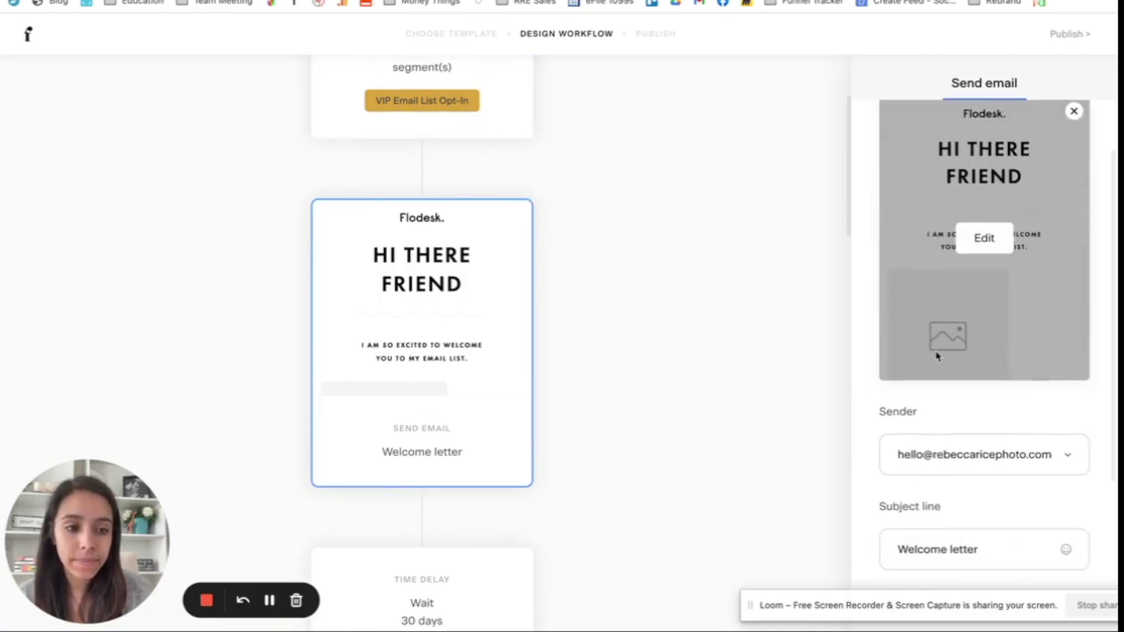
click(984, 240)
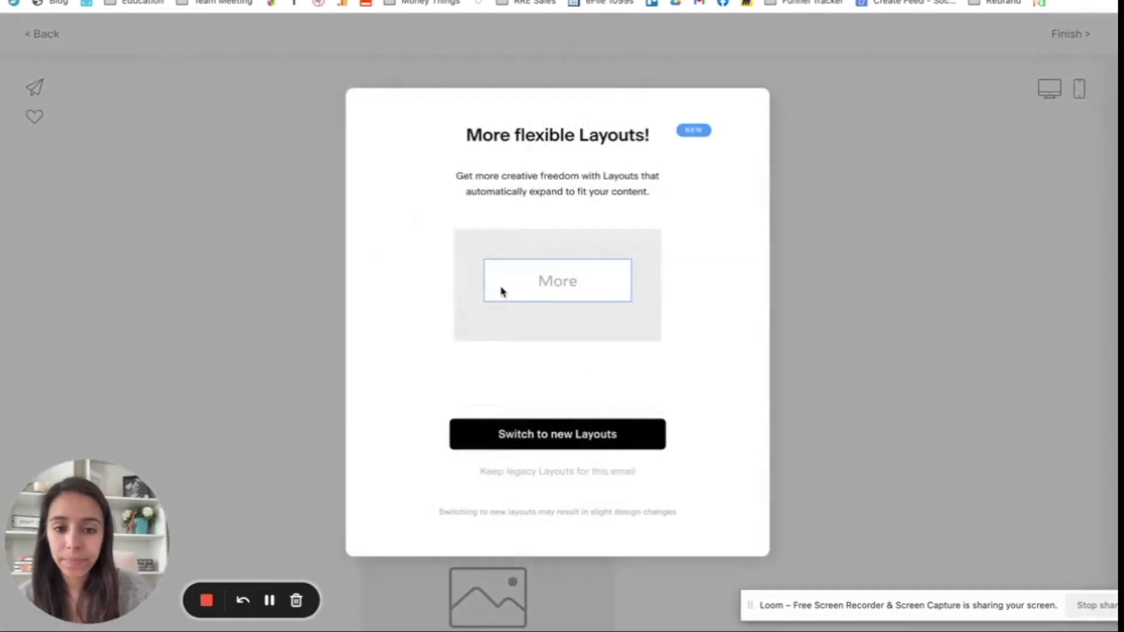
click(521, 471)
scroll(848, 287, down, 1)
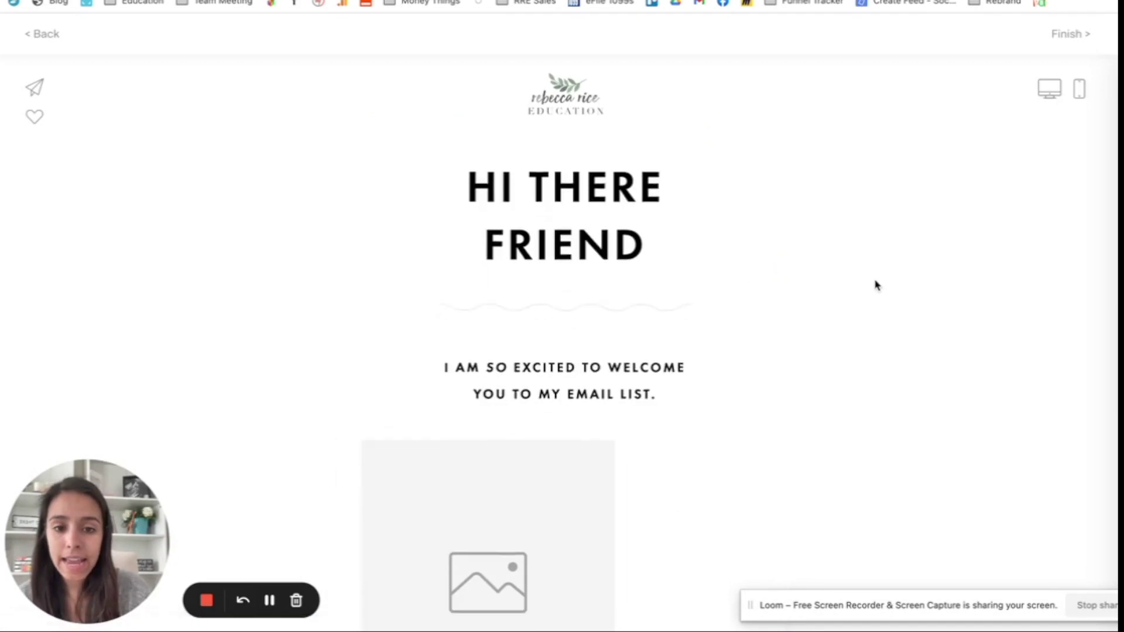
scroll(875, 285, down, 15)
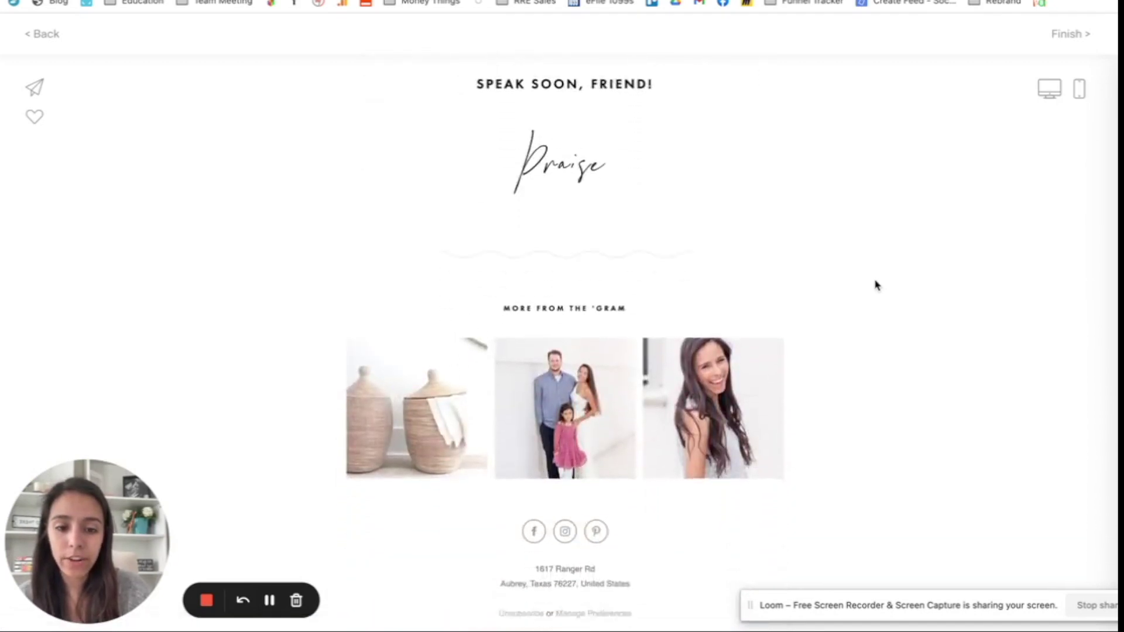
scroll(875, 285, up, 8)
scroll(875, 285, down, 5)
scroll(875, 285, up, 5)
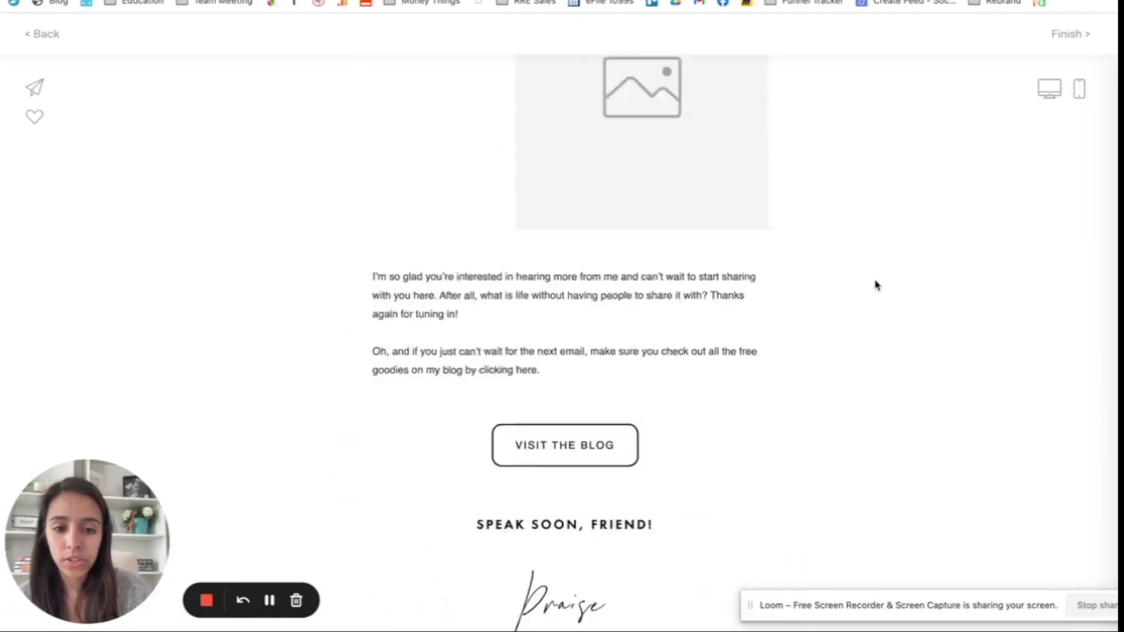
scroll(876, 285, up, 10)
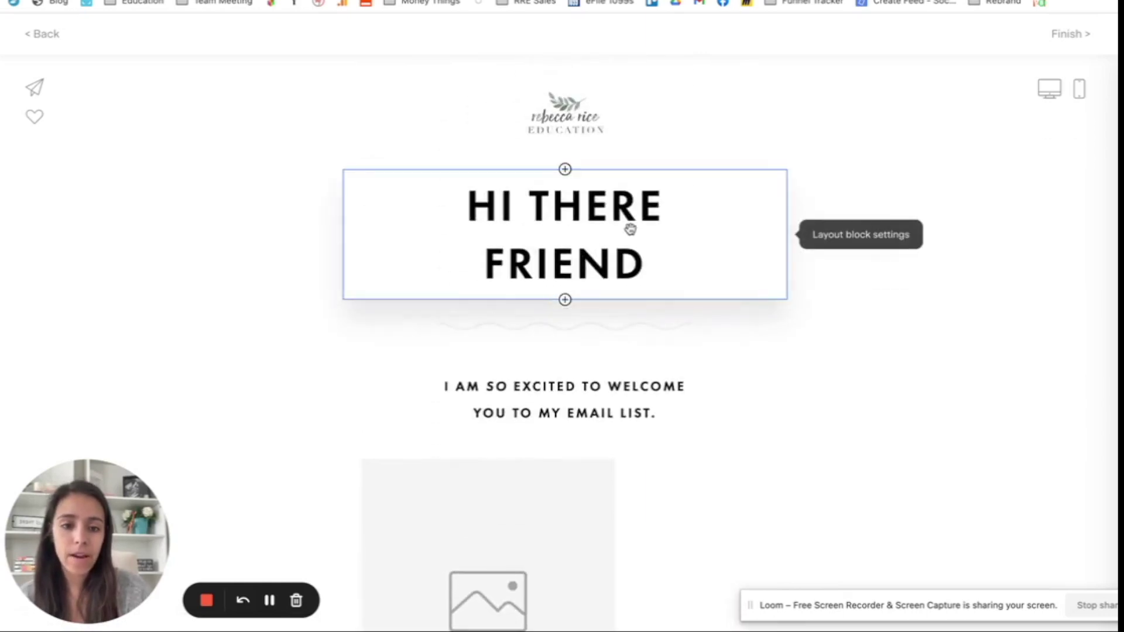
scroll(648, 254, down, 3)
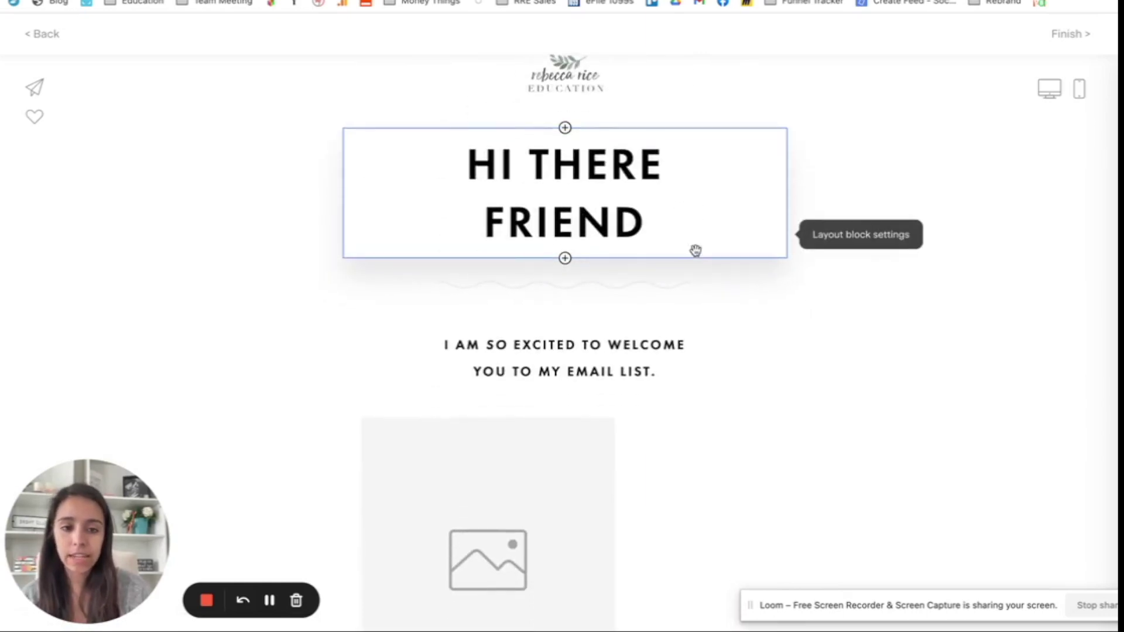
Step: Replace the welcome subheading with 'WOHOO! YOU'RE A VIP!'
click(653, 226)
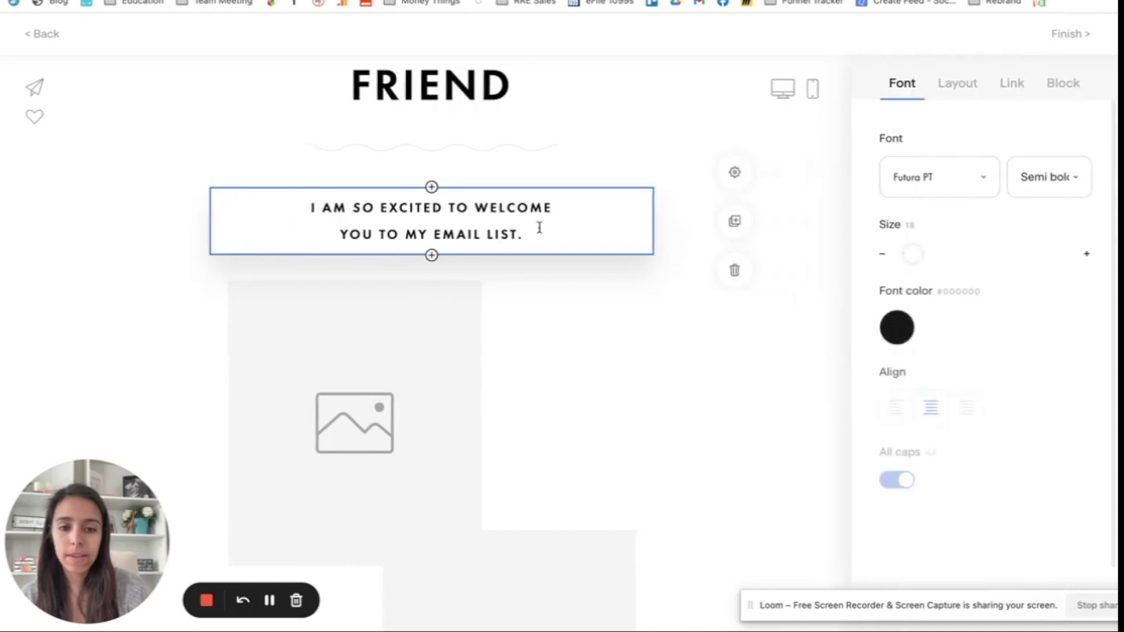
drag(310, 216, 545, 242)
text(Welcome to my vi)
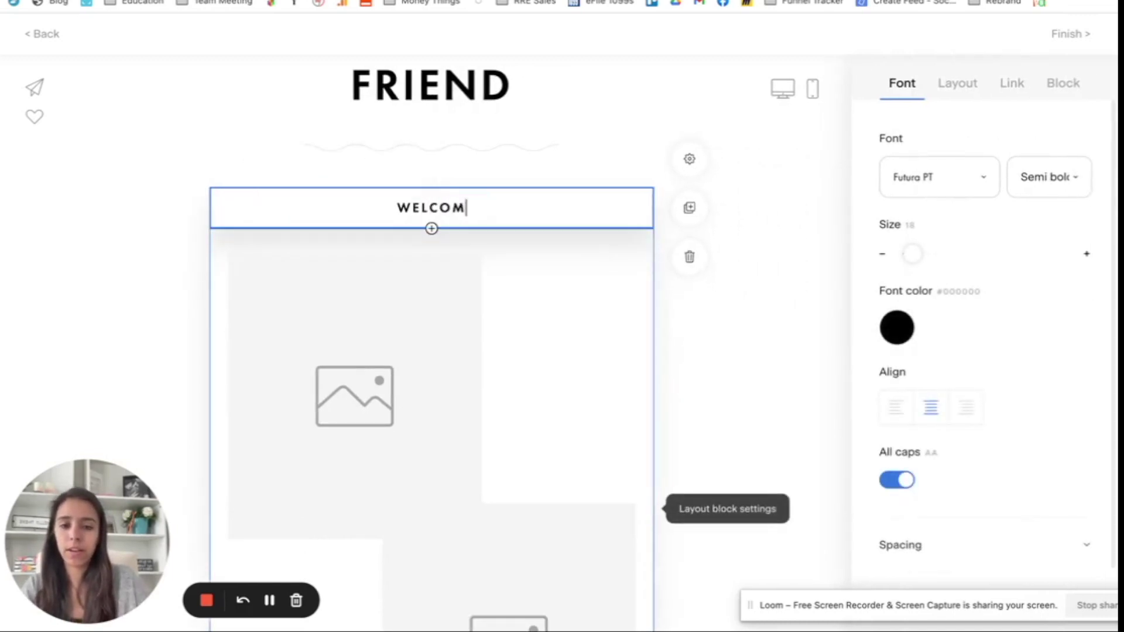
text(p)
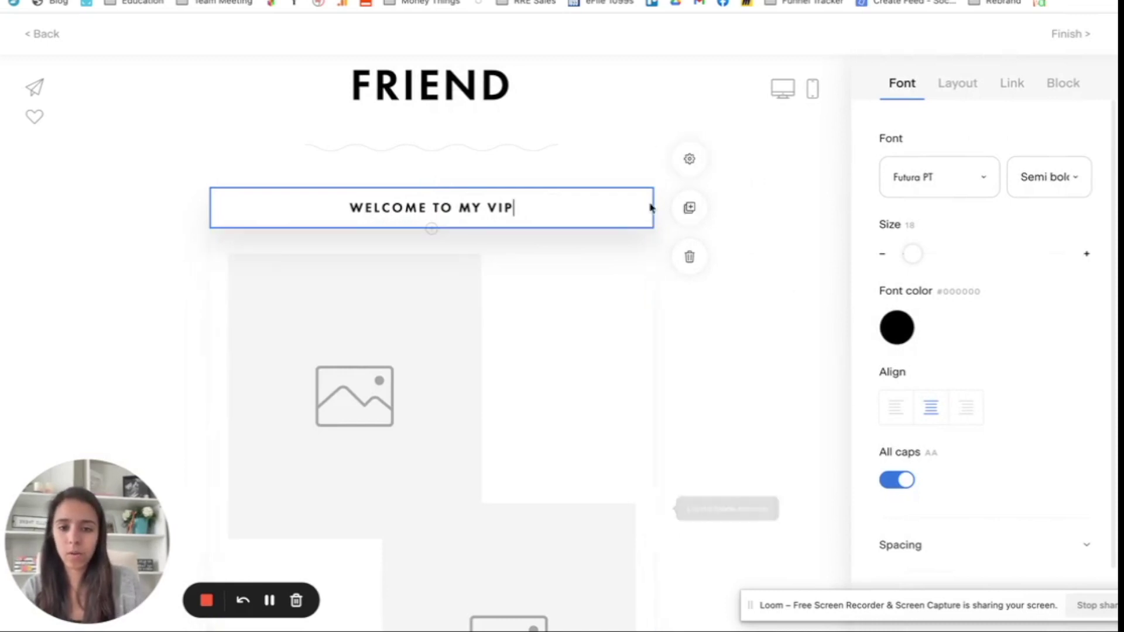
drag(569, 203, 339, 202)
text(whoo)
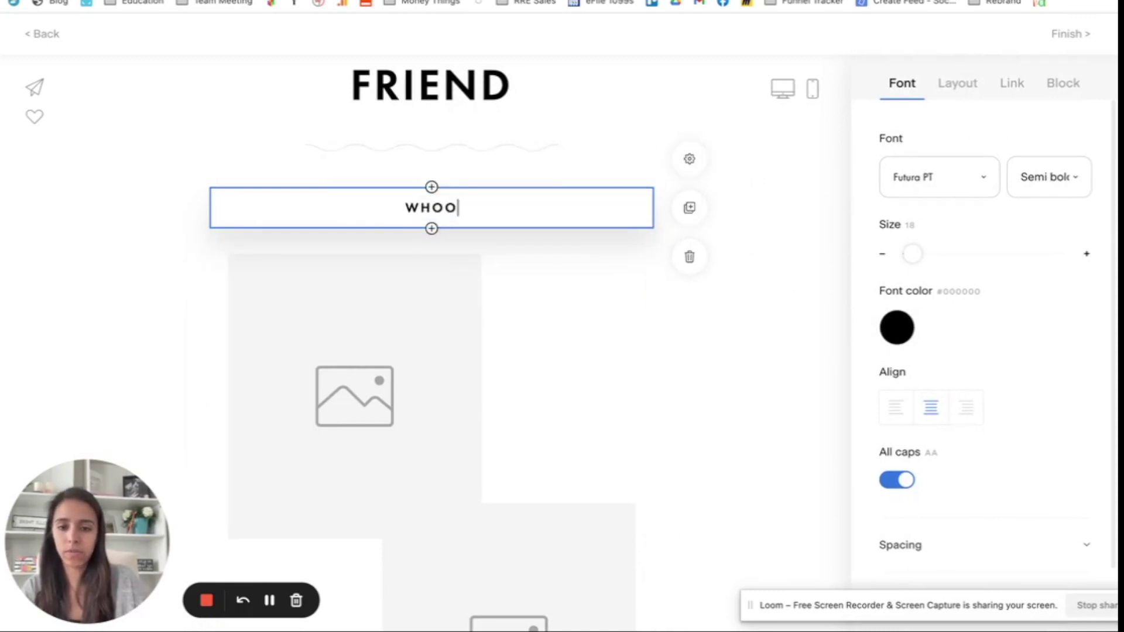
key(BackSpace)
key(BackSpace)
key(BackSpace)
text(ohoo! you're a vi)
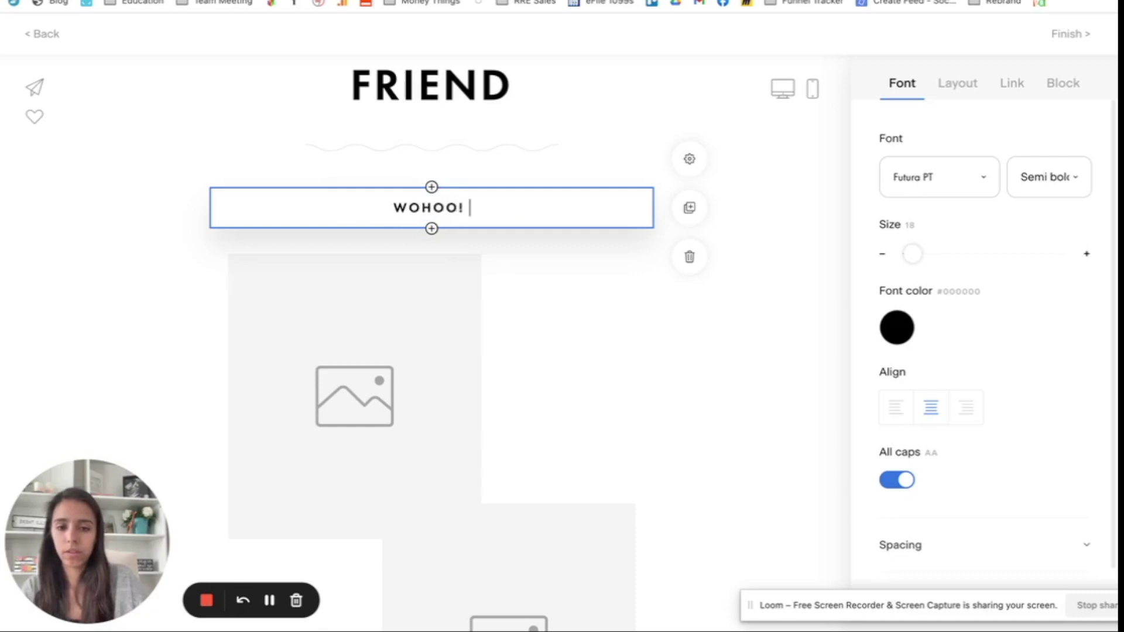
text(p!)
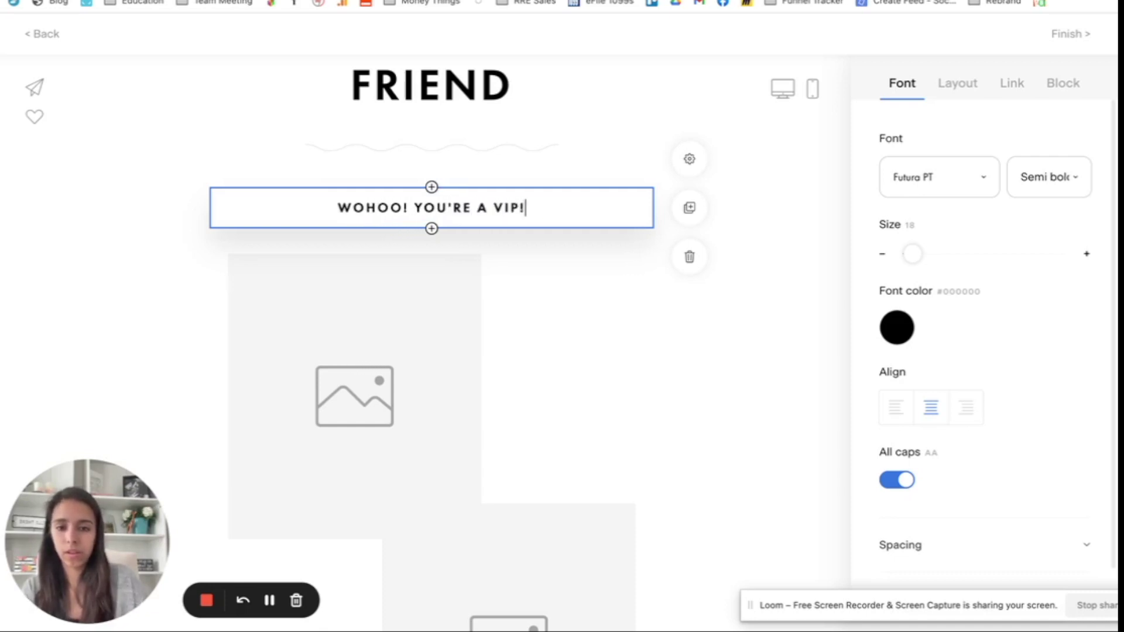
click(160, 258)
scroll(159, 263, up, 3)
scroll(159, 263, down, 6)
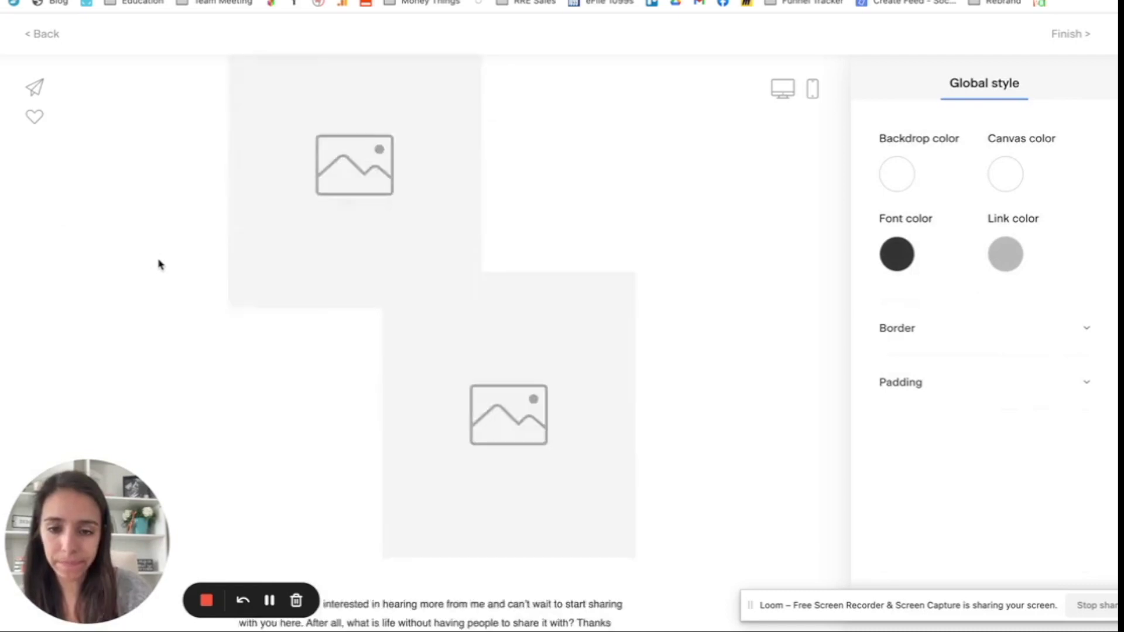
Step: Upload Headshot - Square.jpg from the Desktop into the first image block
click(264, 264)
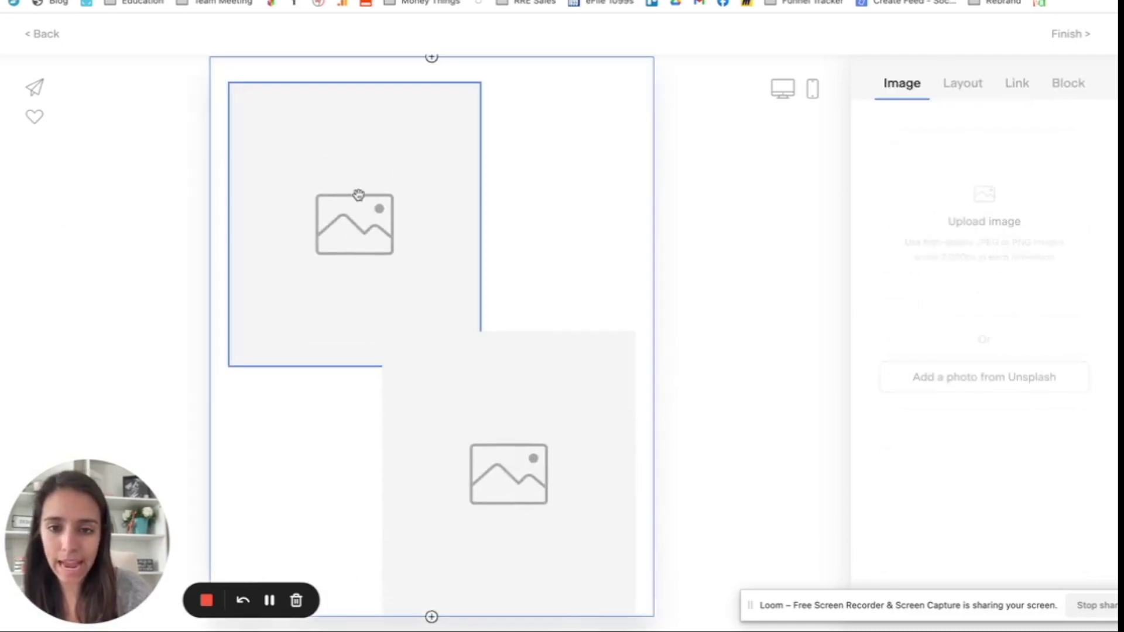
click(1017, 208)
click(425, 200)
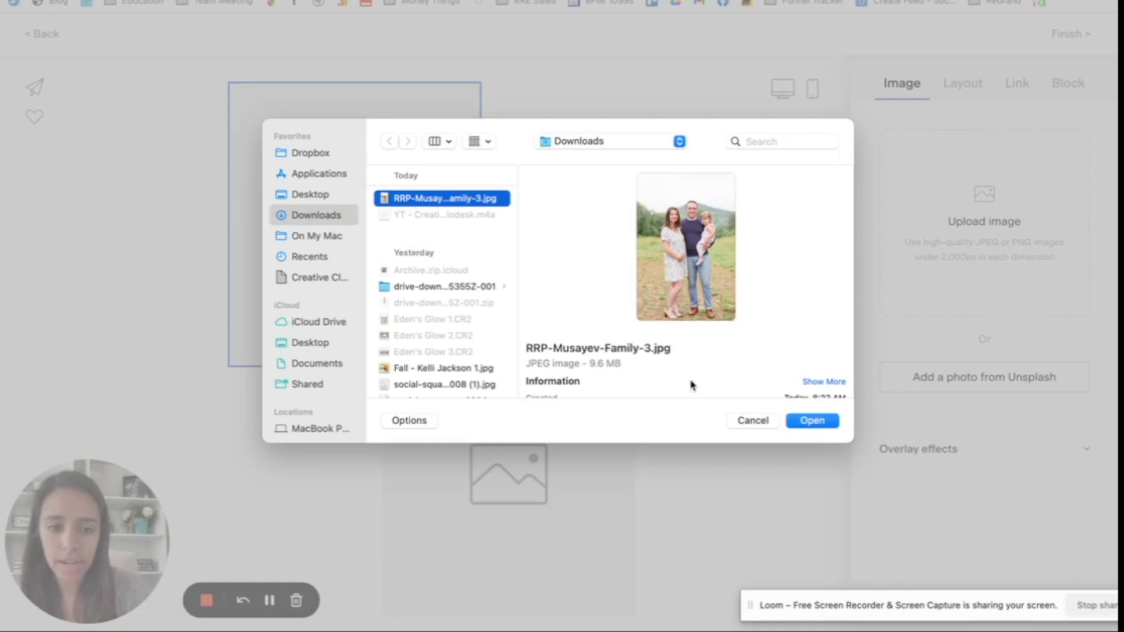
click(314, 196)
scroll(441, 290, down, 10)
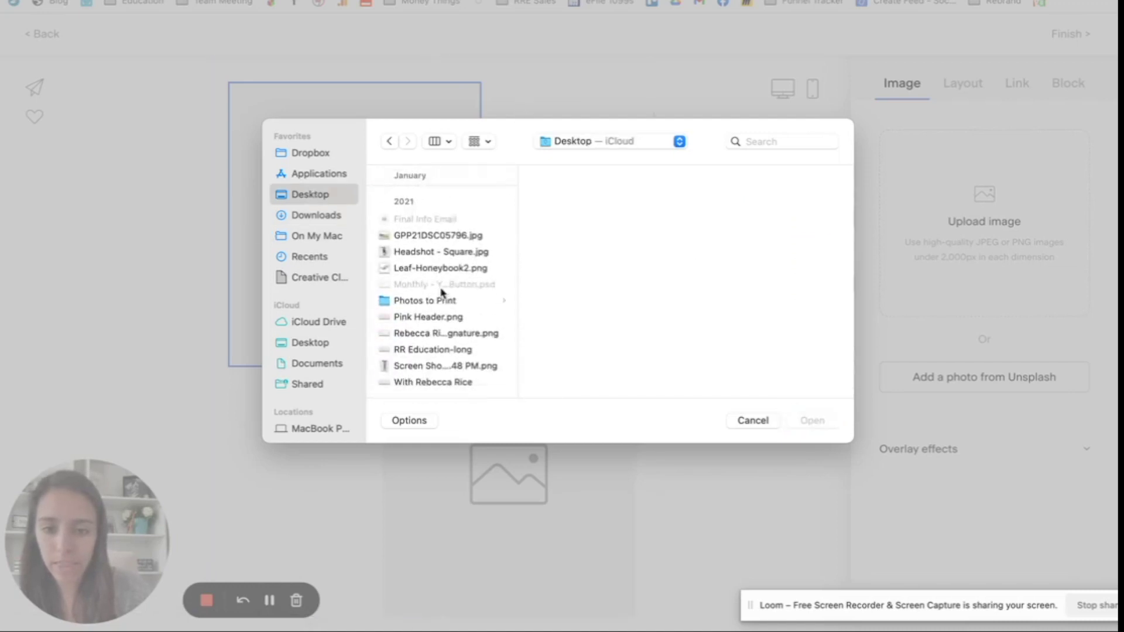
click(440, 250)
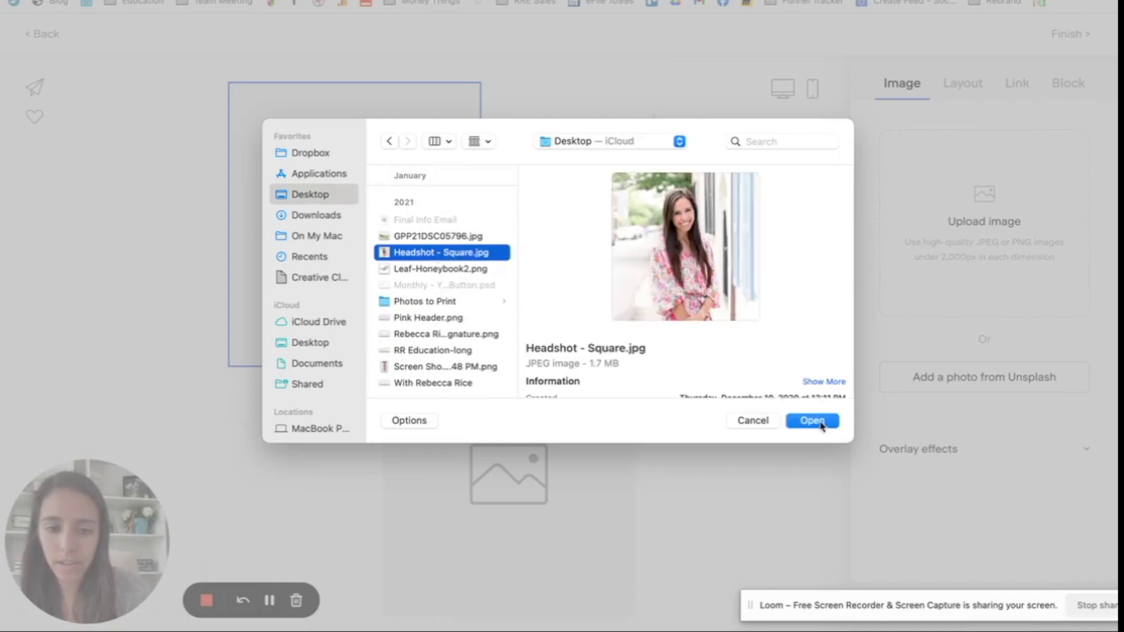
click(812, 421)
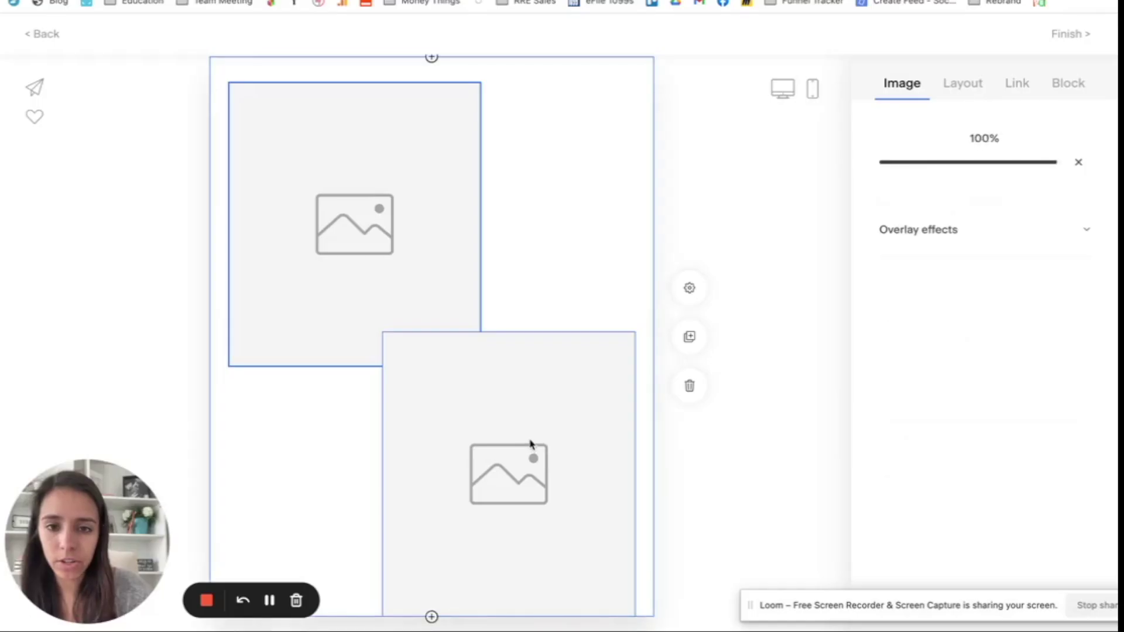
Step: Upload the family photo from Downloads into the lower image block
click(531, 445)
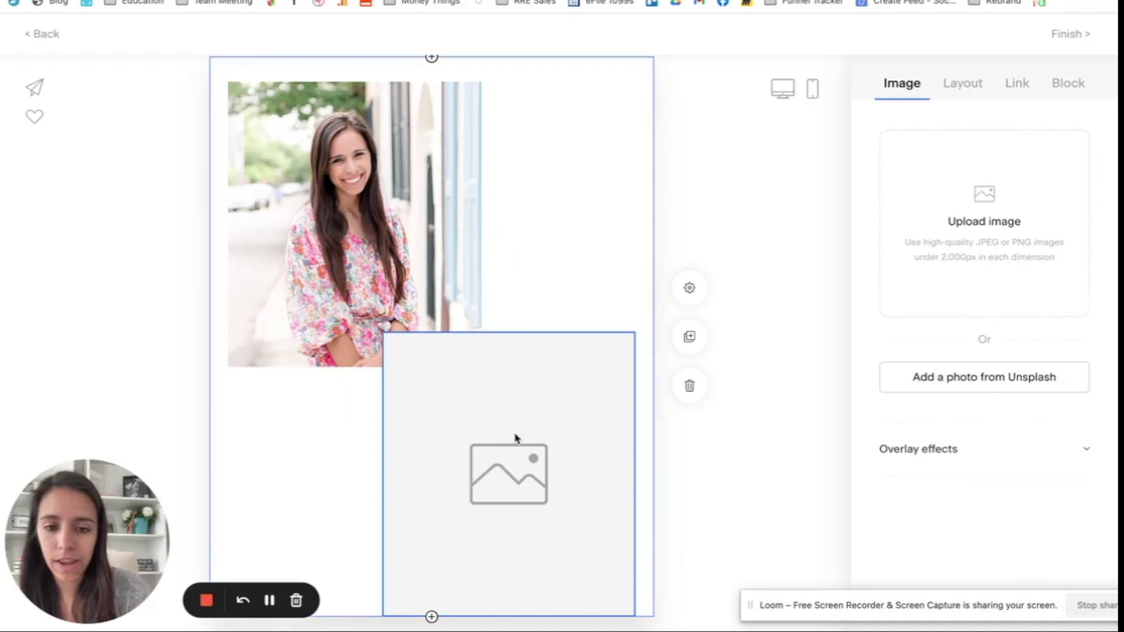
click(984, 196)
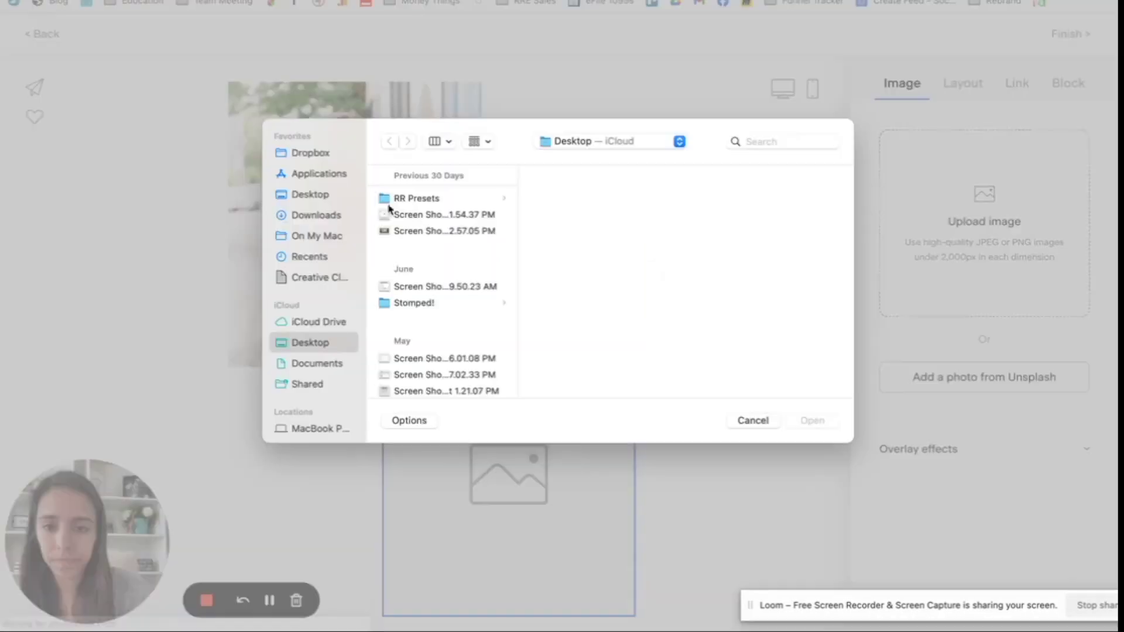
click(318, 215)
click(389, 197)
click(810, 420)
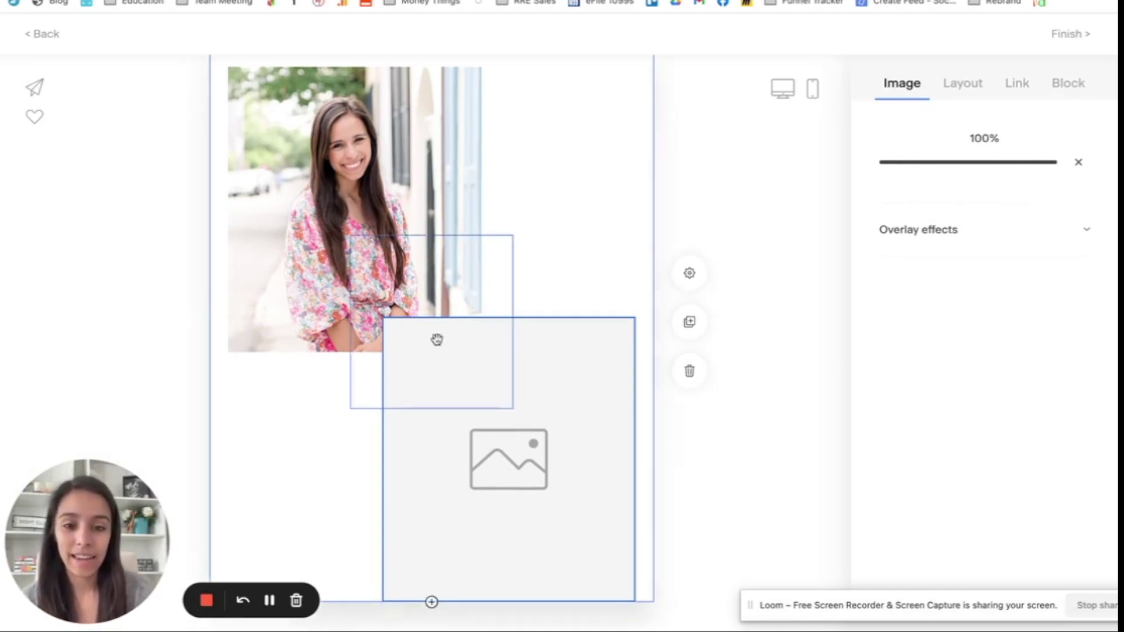
scroll(779, 258, up, 2)
scroll(779, 249, up, 3)
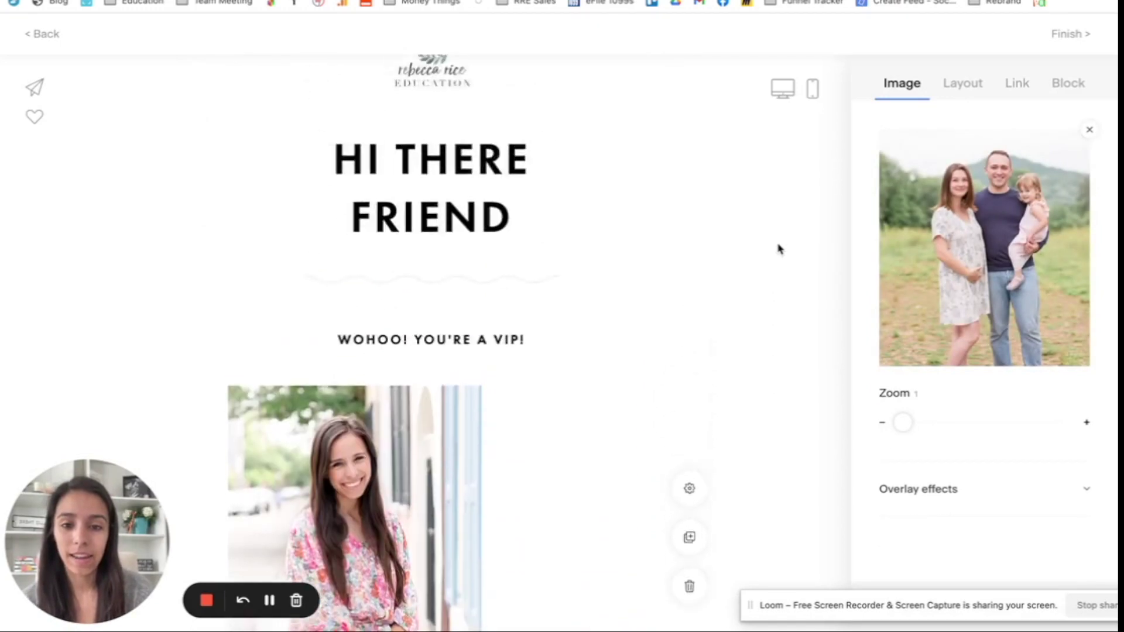
scroll(778, 249, down, 10)
scroll(779, 249, up, 4)
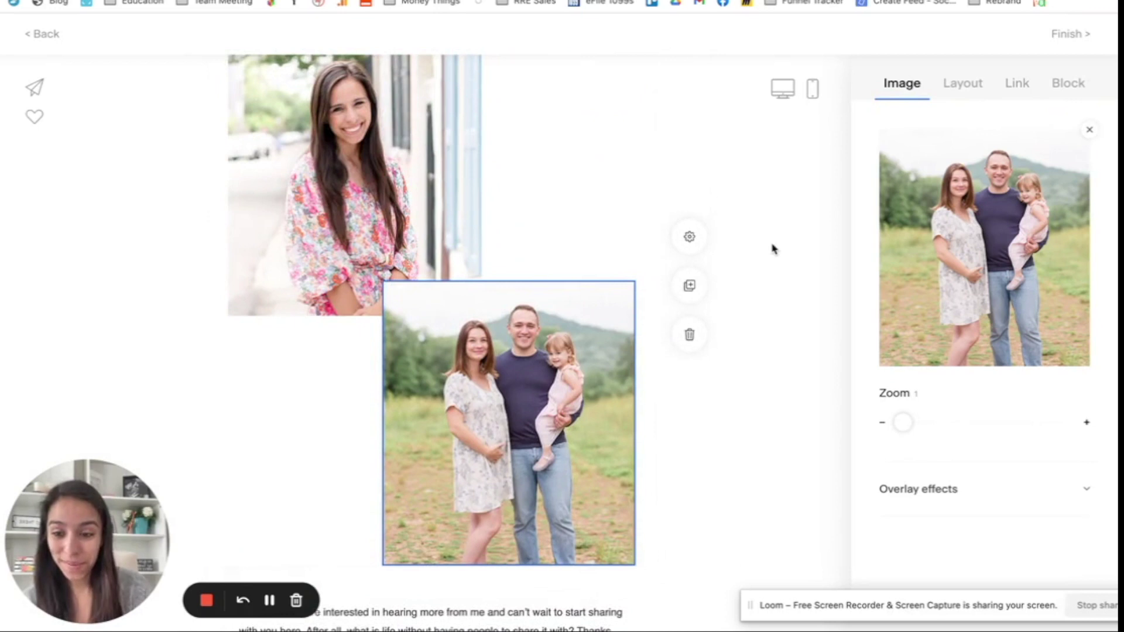
scroll(774, 245, down, 7)
click(429, 285)
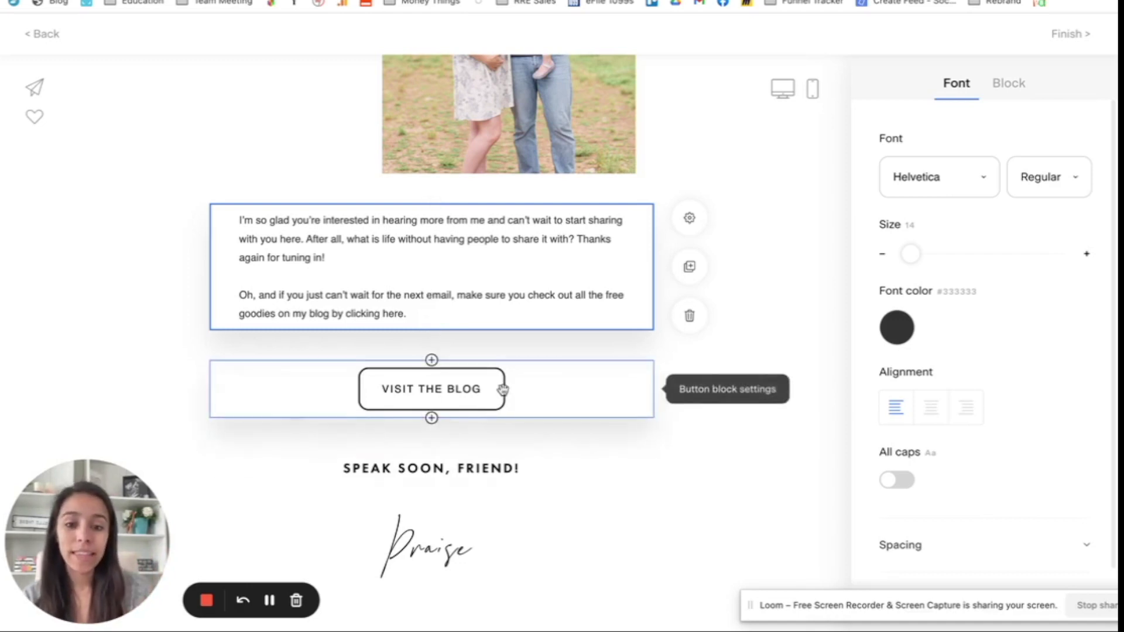
Step: Review the VISIT THE BLOG button's link settings
click(445, 401)
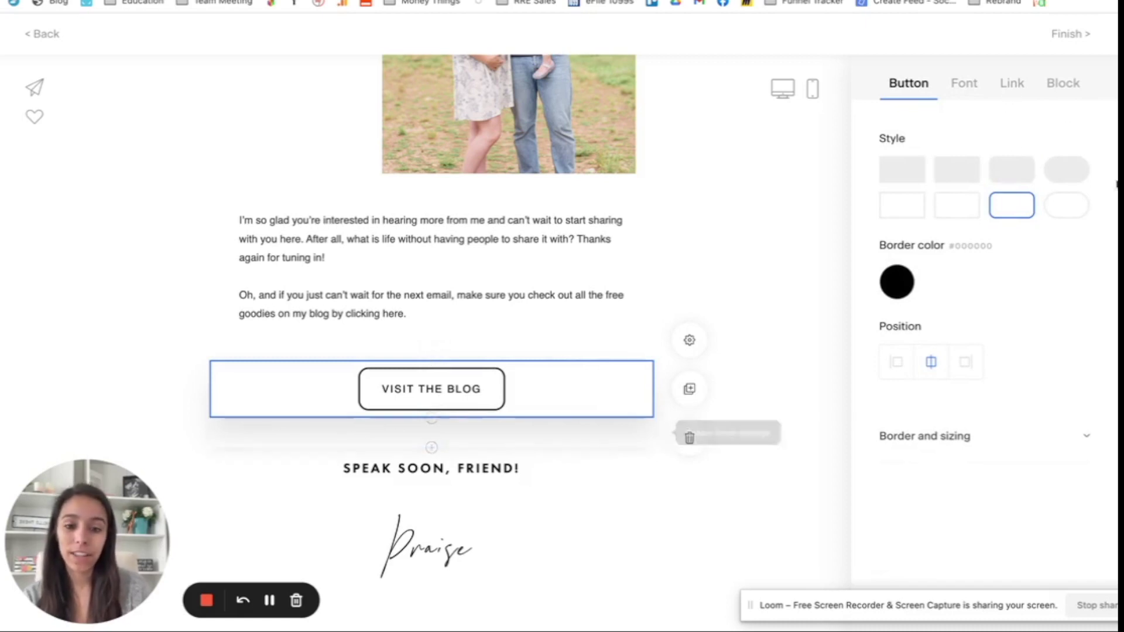
click(1022, 93)
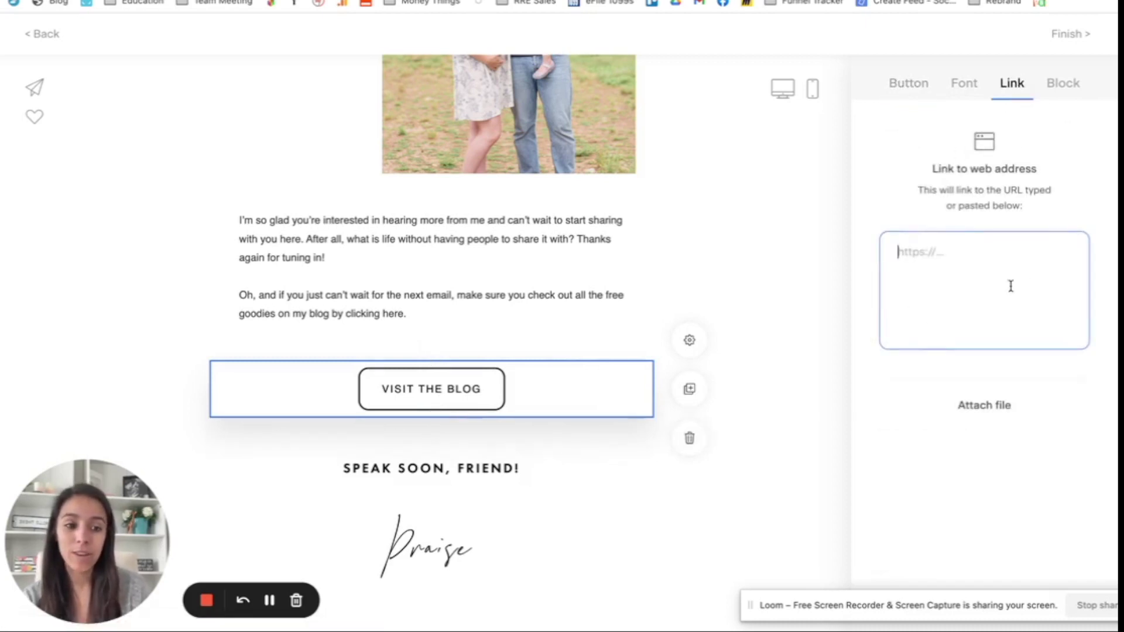
click(791, 329)
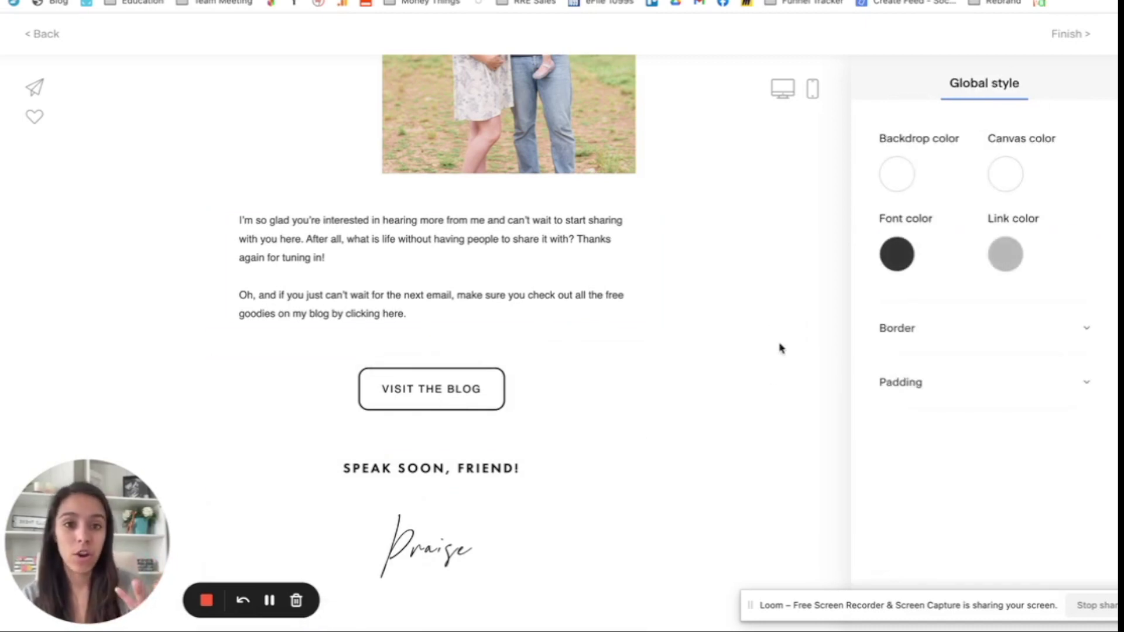
Step: Replace the placeholder script signature with 'Hugs,' followed by the sender's name
scroll(780, 348, down, 1)
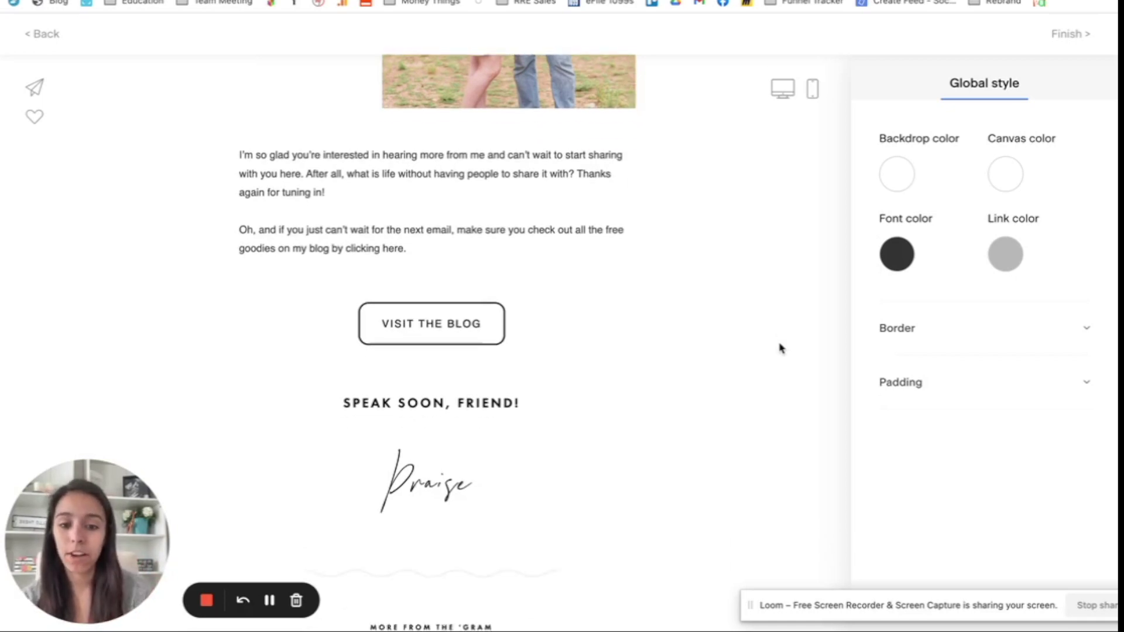
click(492, 490)
double_click(492, 490)
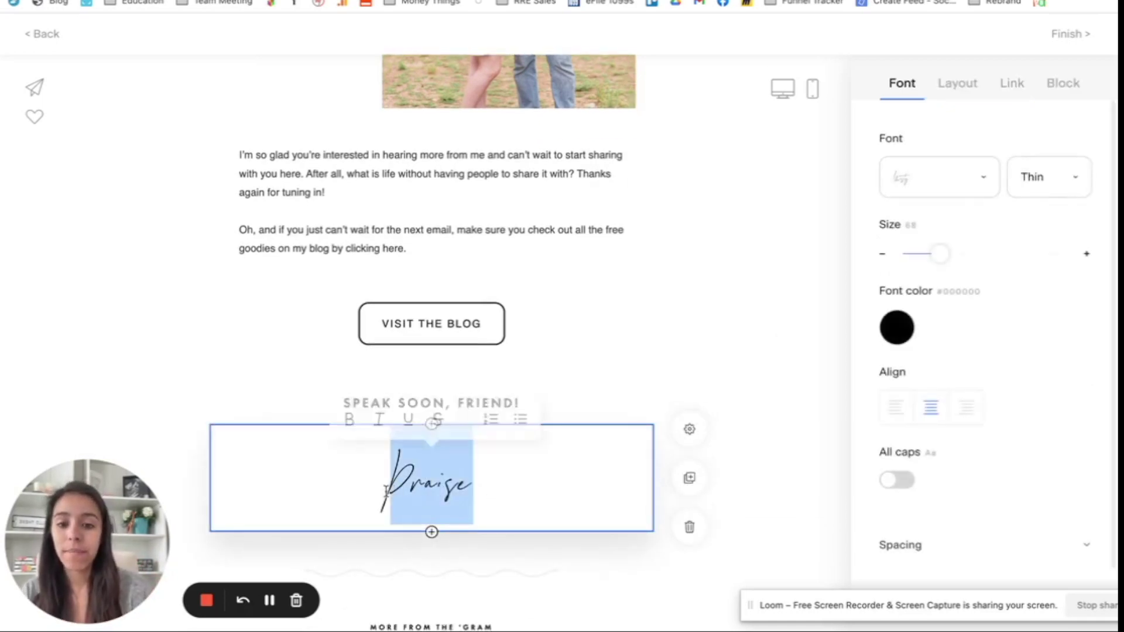
text(Hugs, Rebecca Rice)
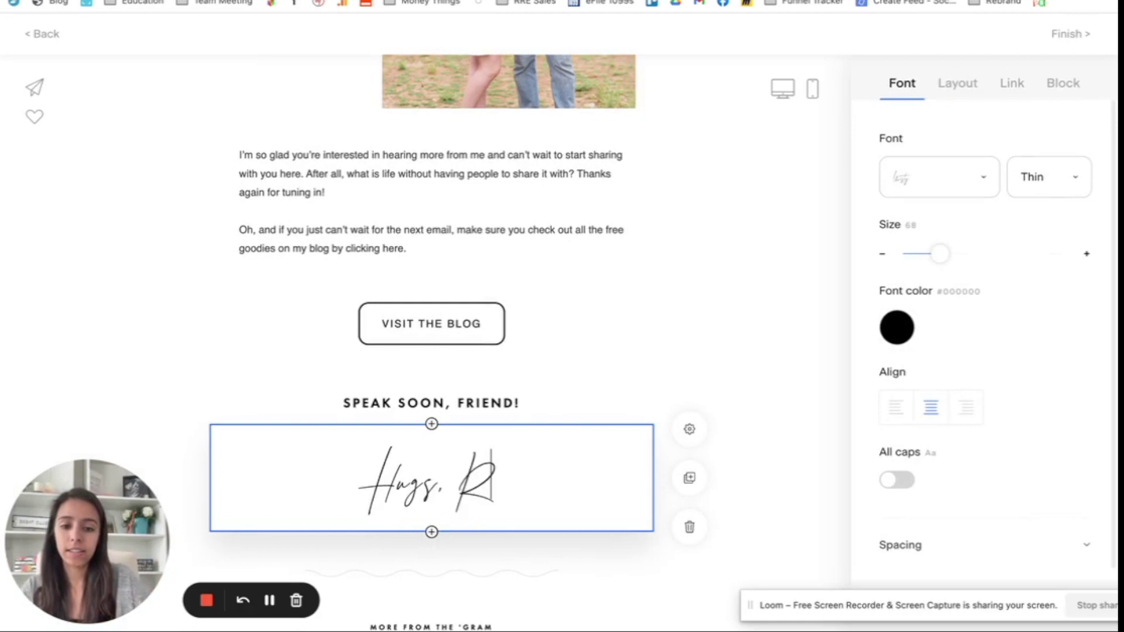
click(797, 293)
scroll(798, 293, down, 6)
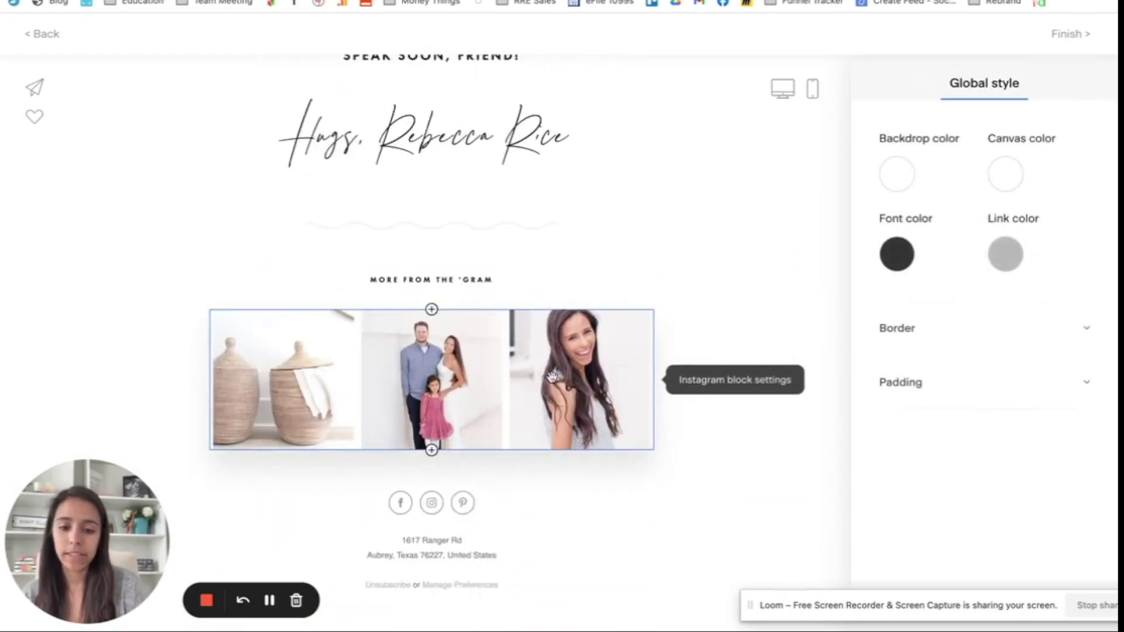
scroll(432, 410, up, 5)
scroll(595, 354, up, 12)
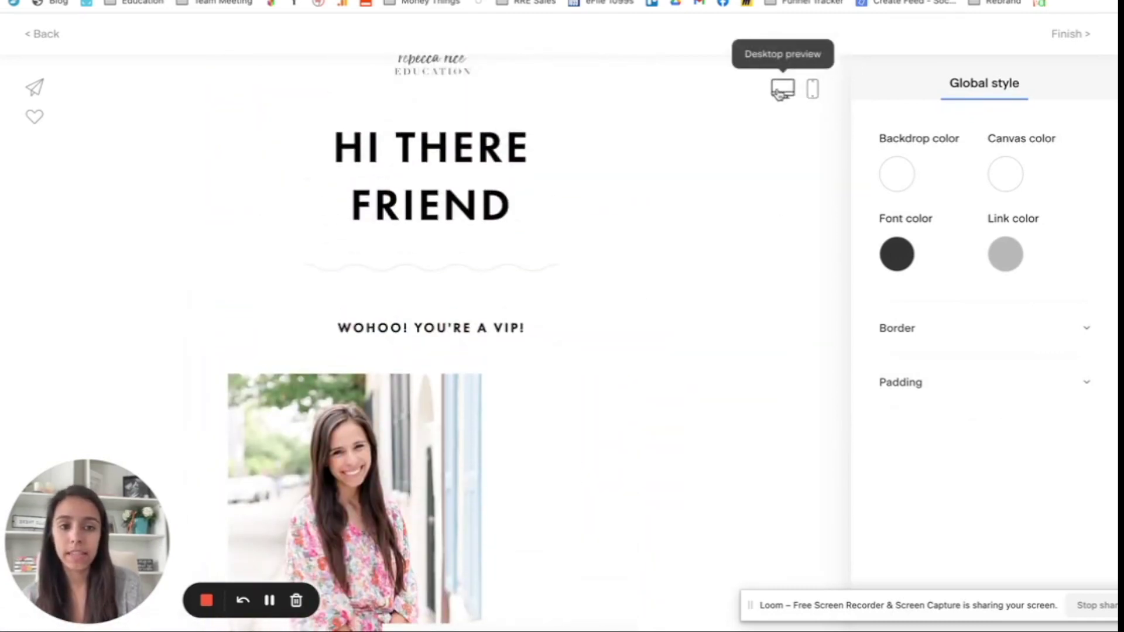
click(812, 89)
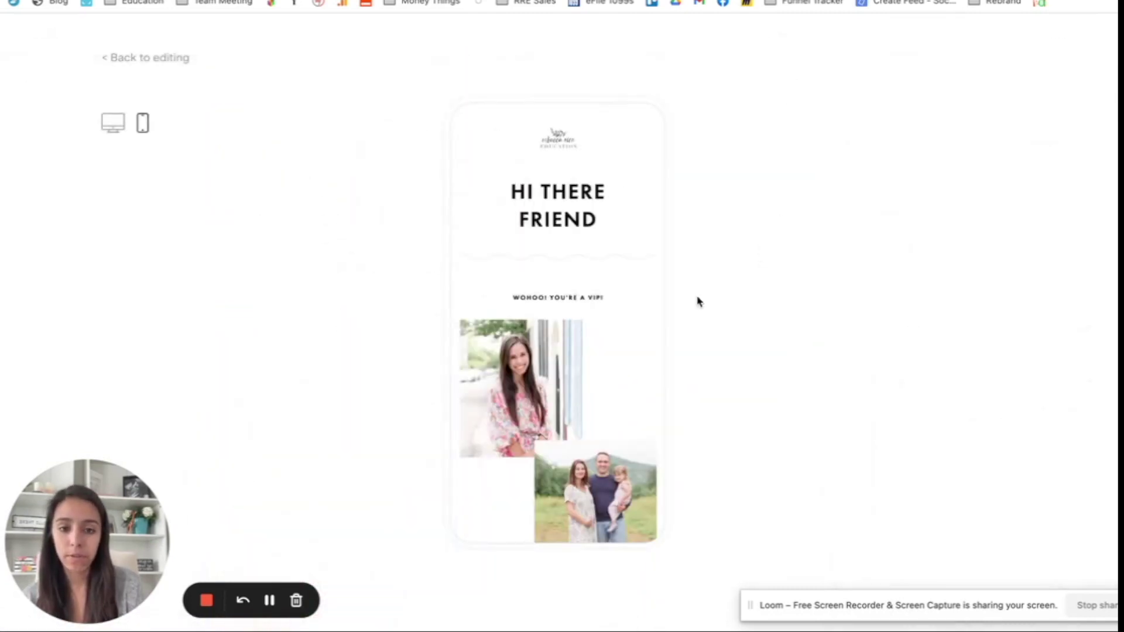
scroll(630, 369, down, 10)
scroll(630, 368, up, 10)
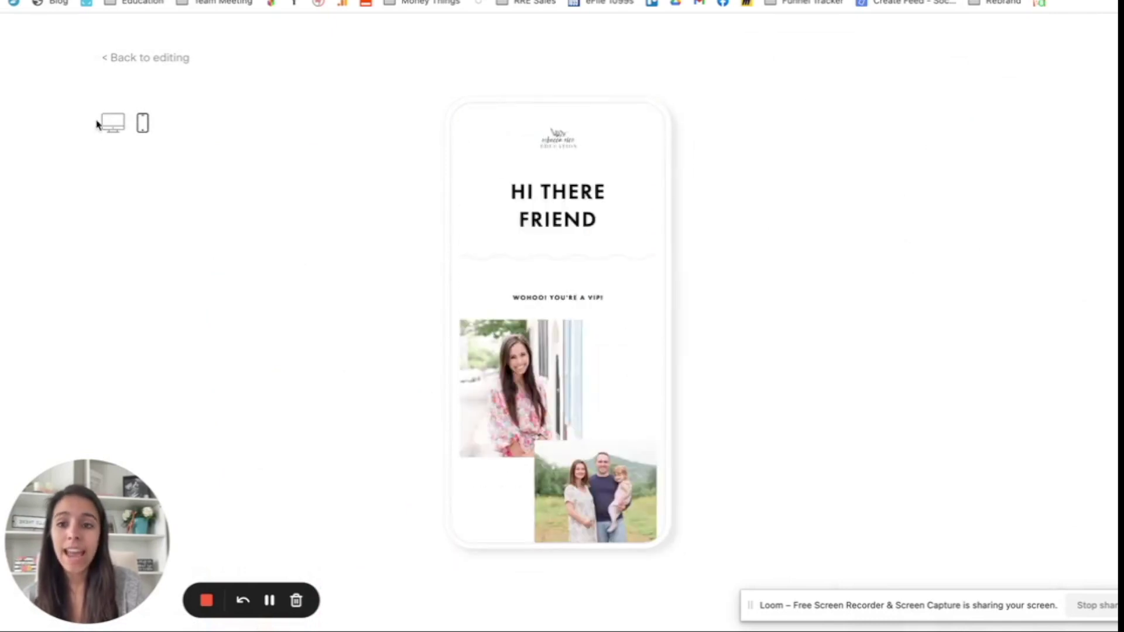
click(149, 58)
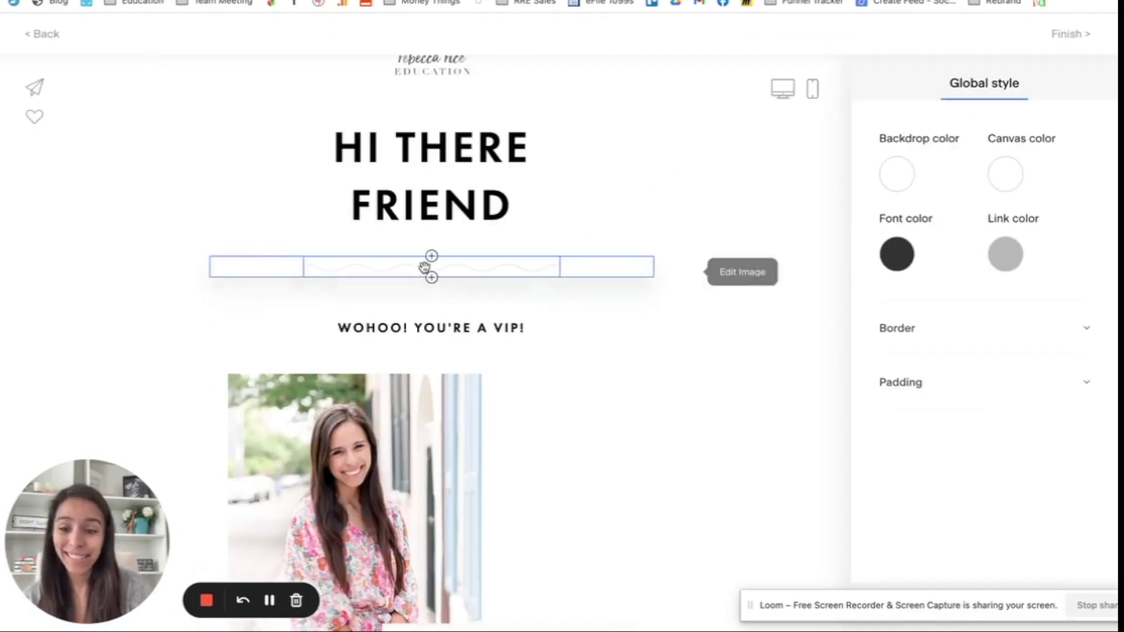
scroll(755, 237, up, 2)
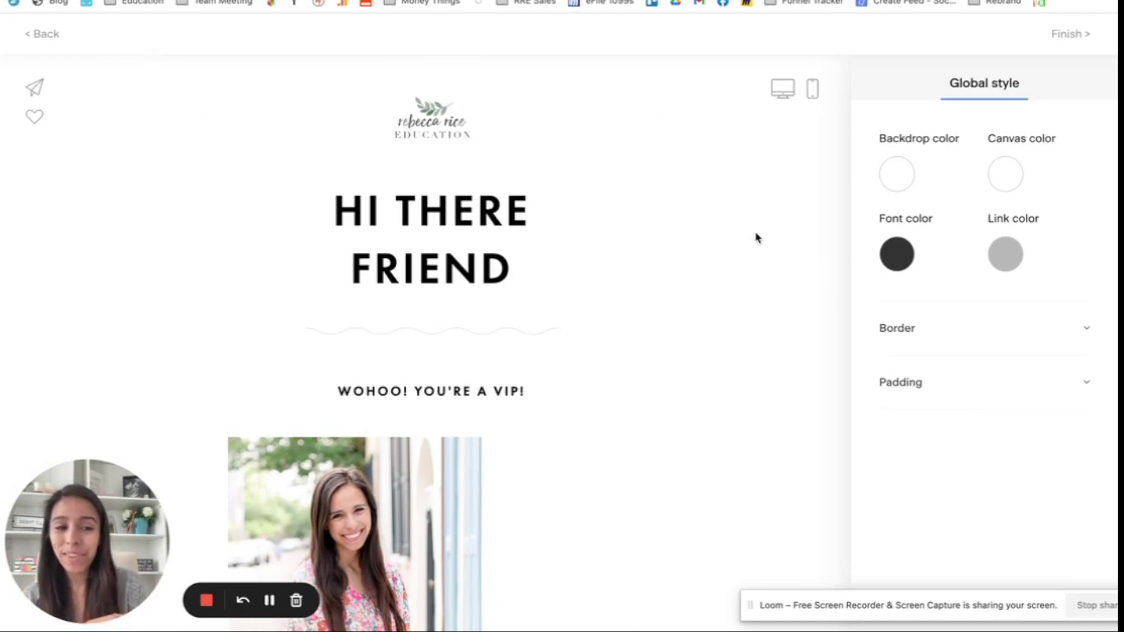
scroll(755, 237, down, 20)
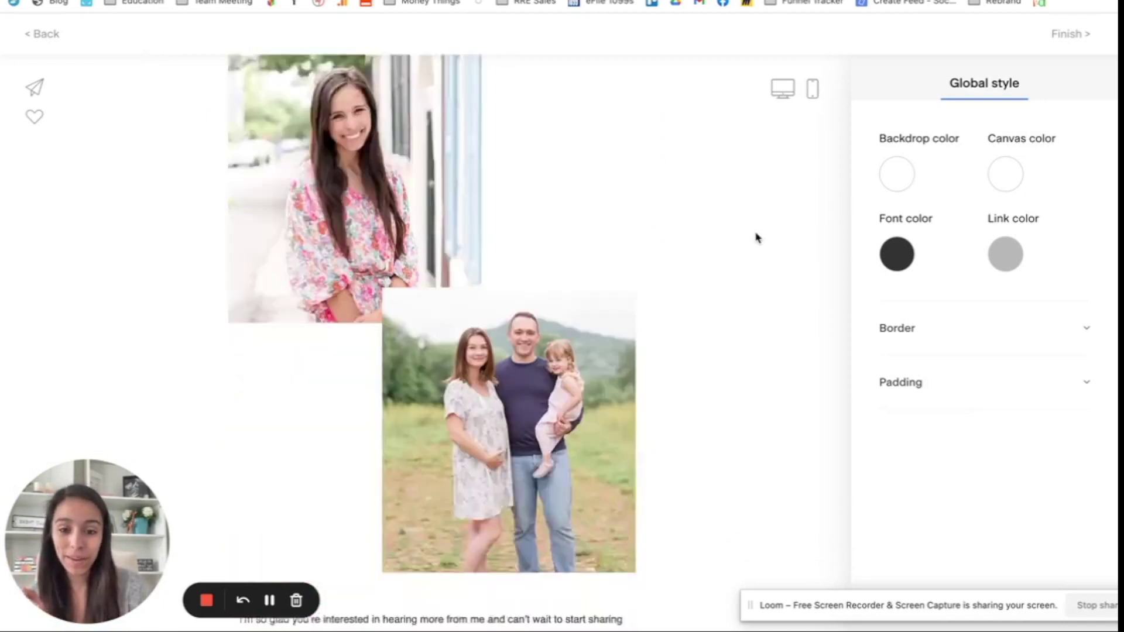
scroll(755, 237, up, 10)
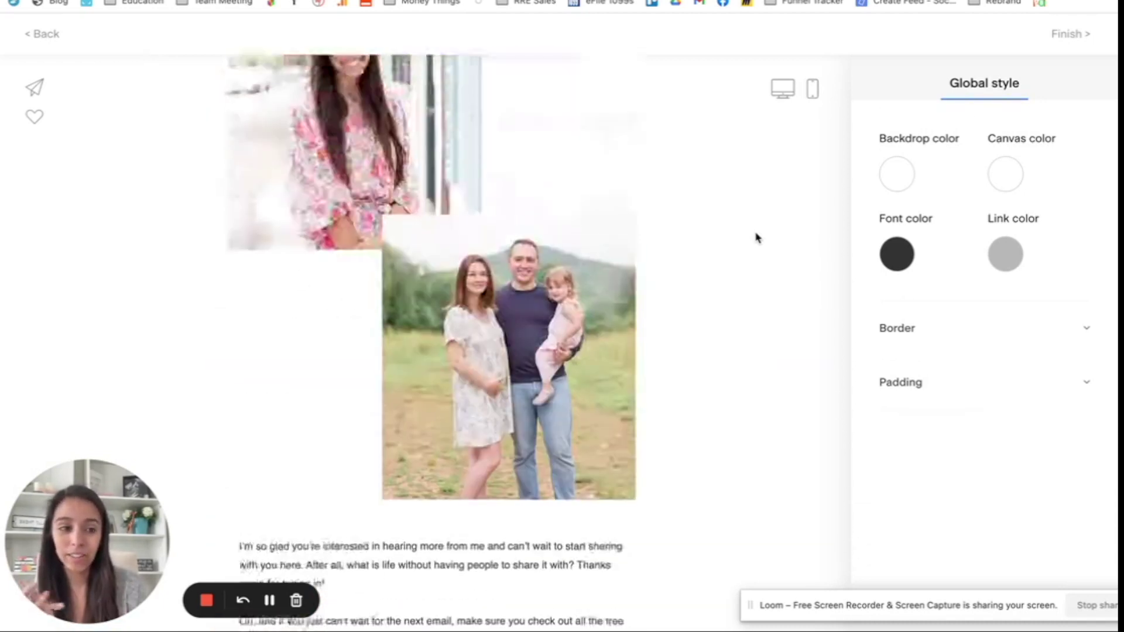
Step: Finish the email and scroll the Welcome Sequence back up to its VIP Email List Opt-In trigger
click(1076, 34)
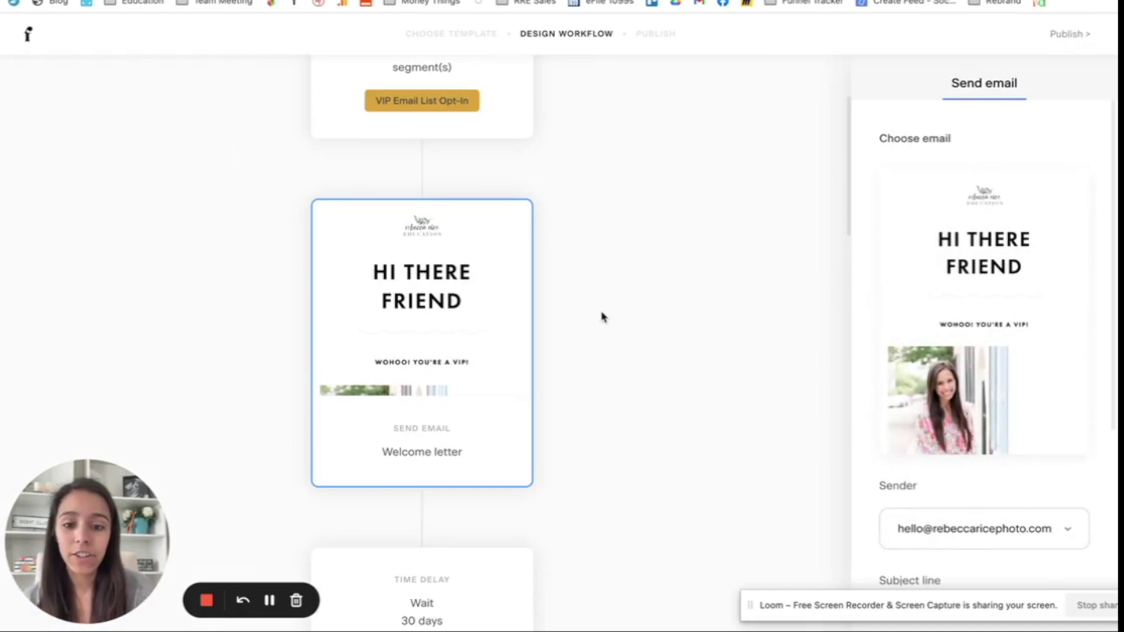
scroll(602, 318, up, 3)
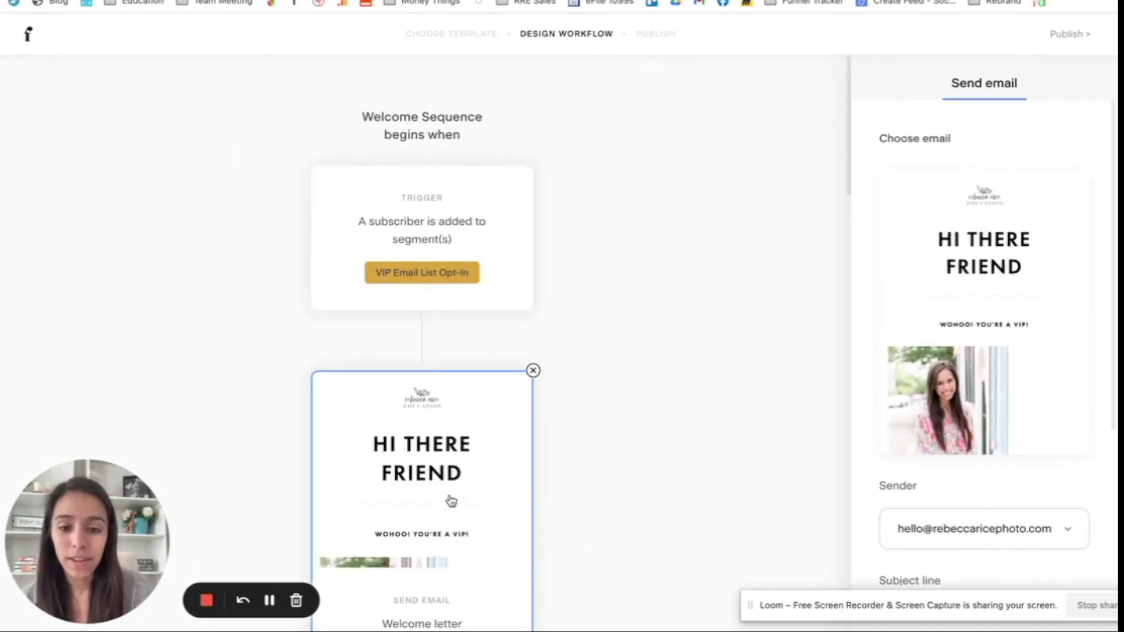
scroll(450, 501, down, 3)
scroll(484, 394, down, 7)
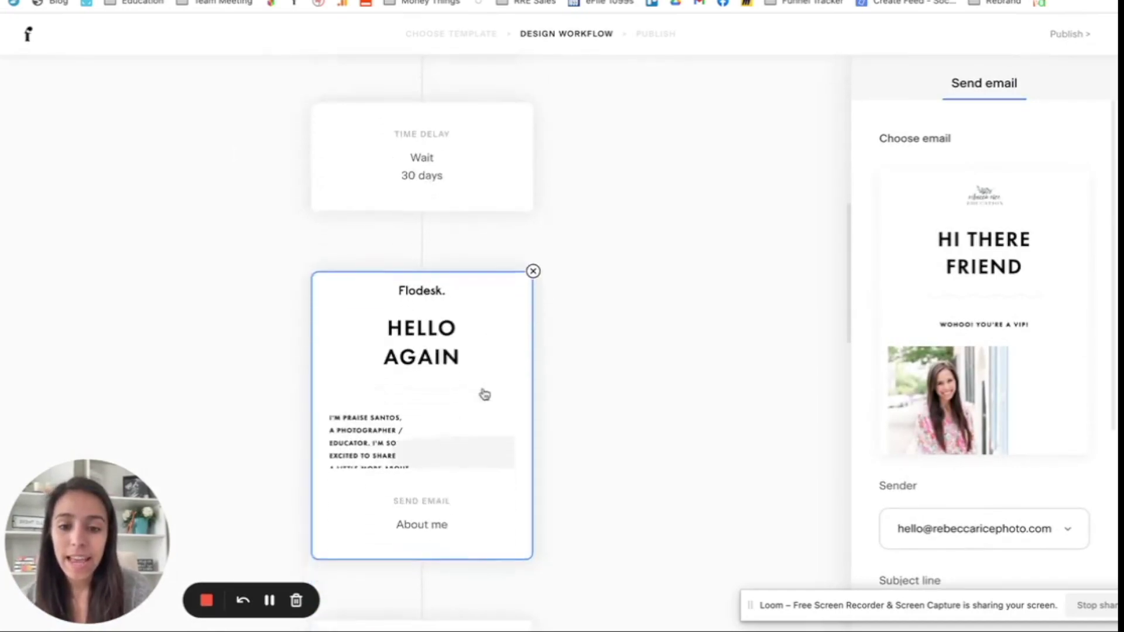
scroll(484, 394, down, 8)
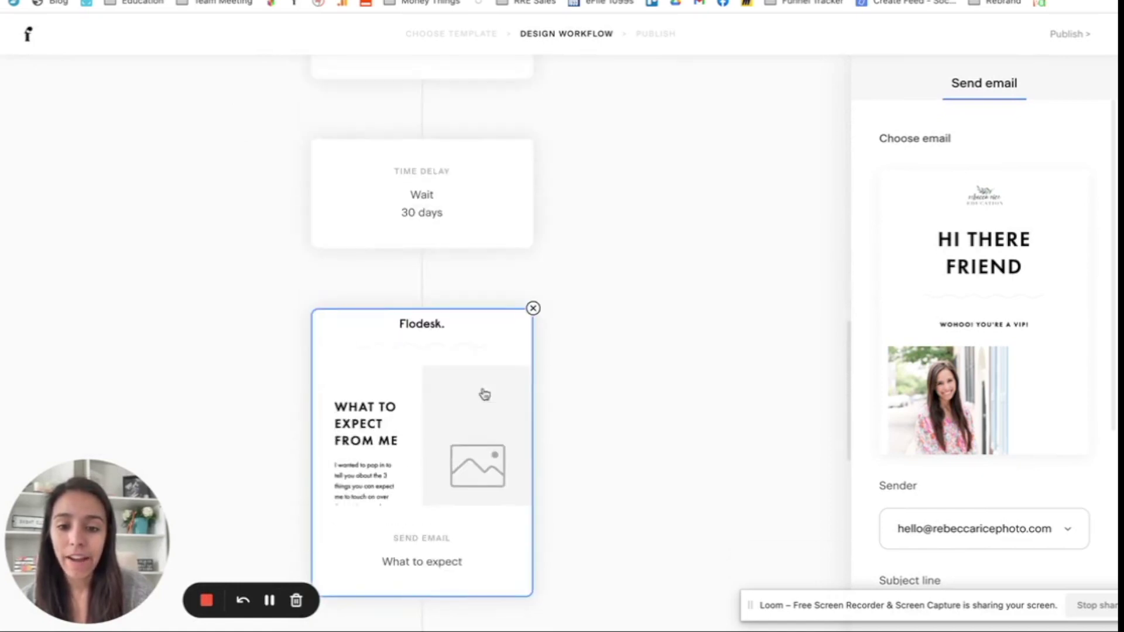
scroll(484, 394, up, 5)
scroll(464, 275, down, 4)
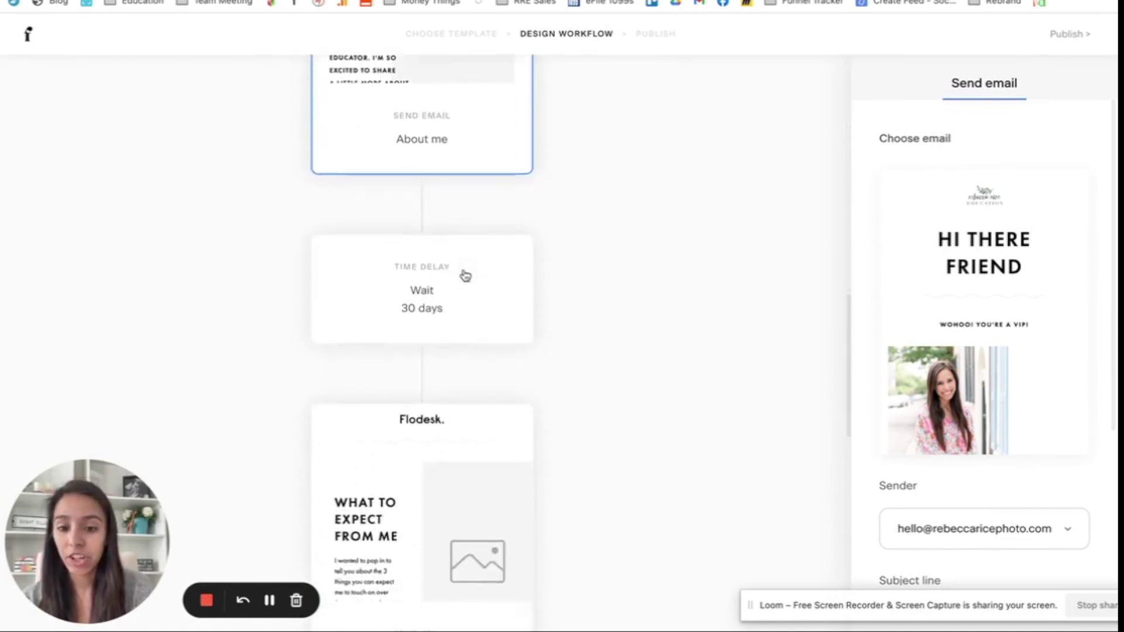
scroll(464, 275, down, 8)
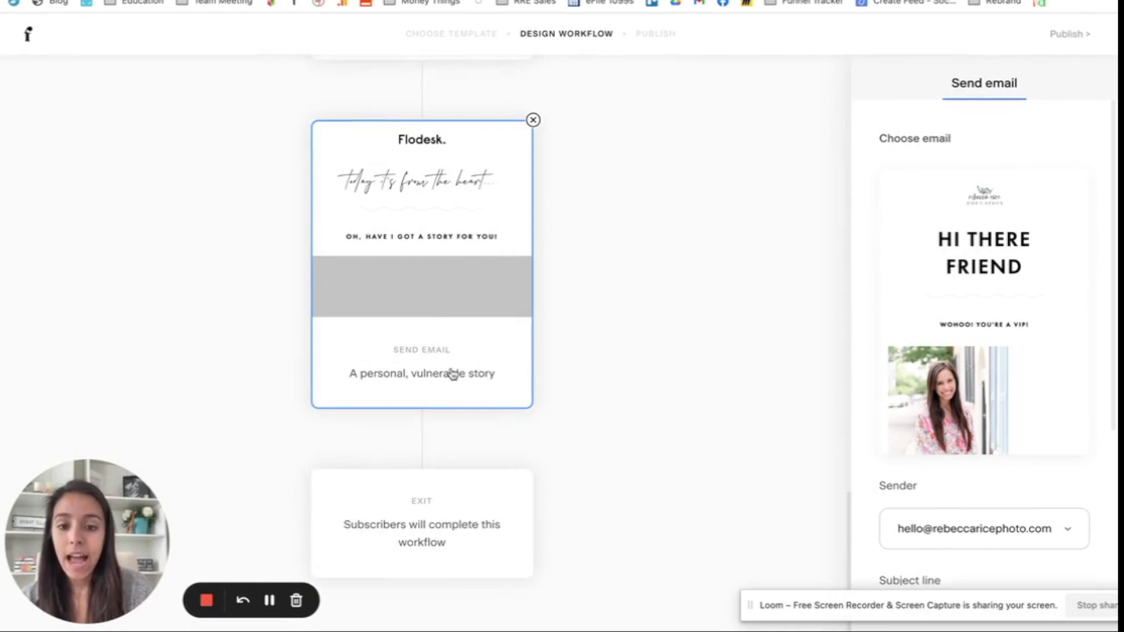
scroll(453, 374, up, 8)
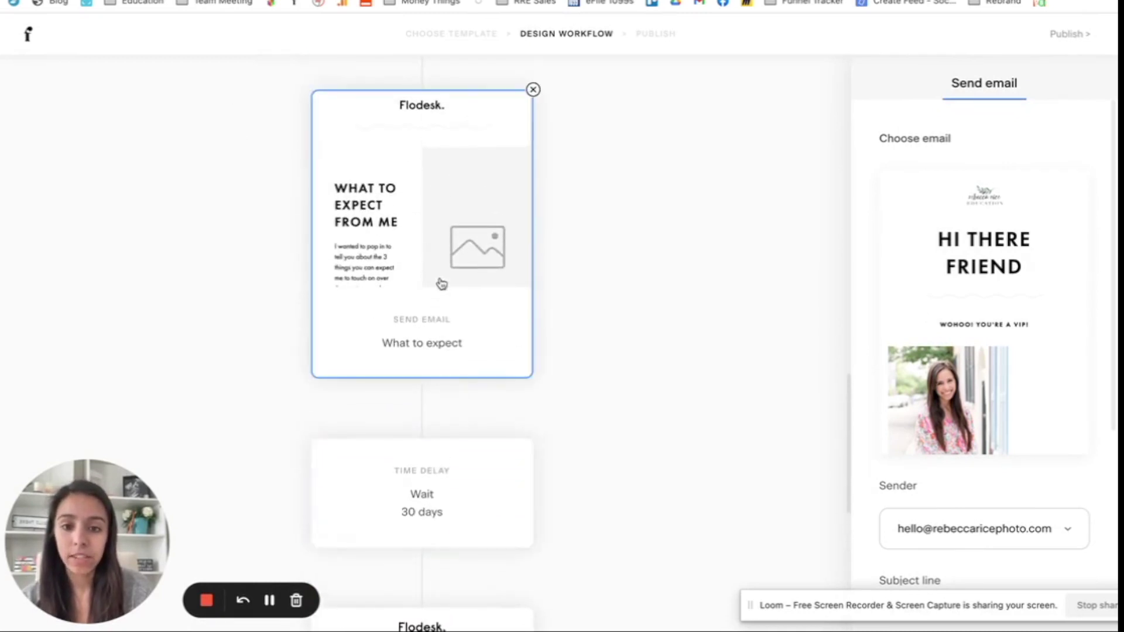
scroll(441, 284, up, 5)
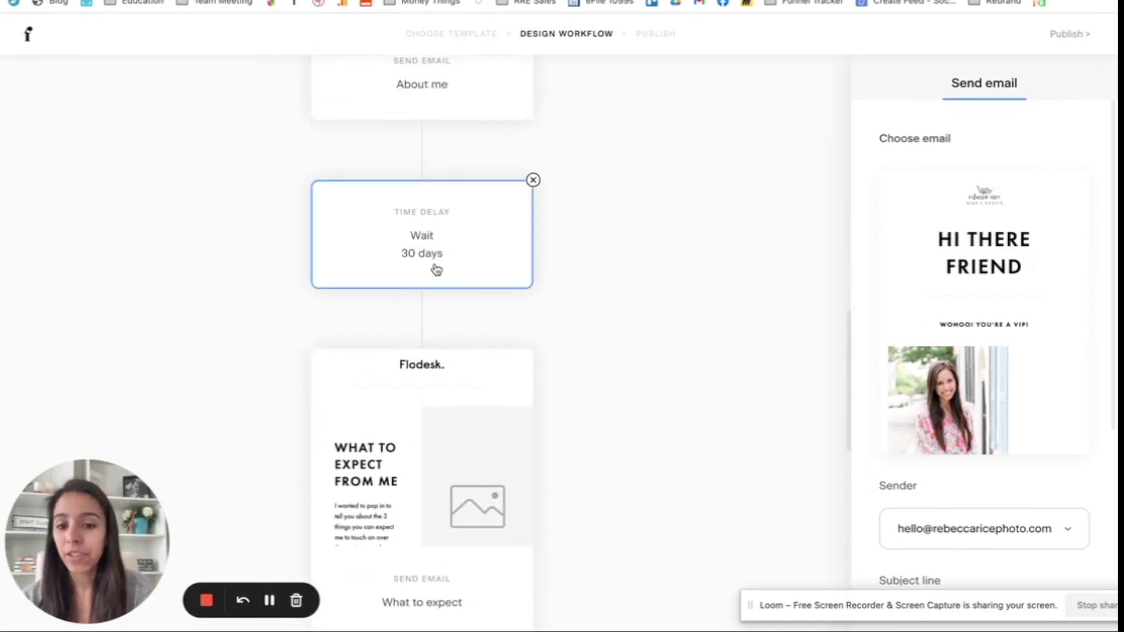
scroll(473, 264, up, 1)
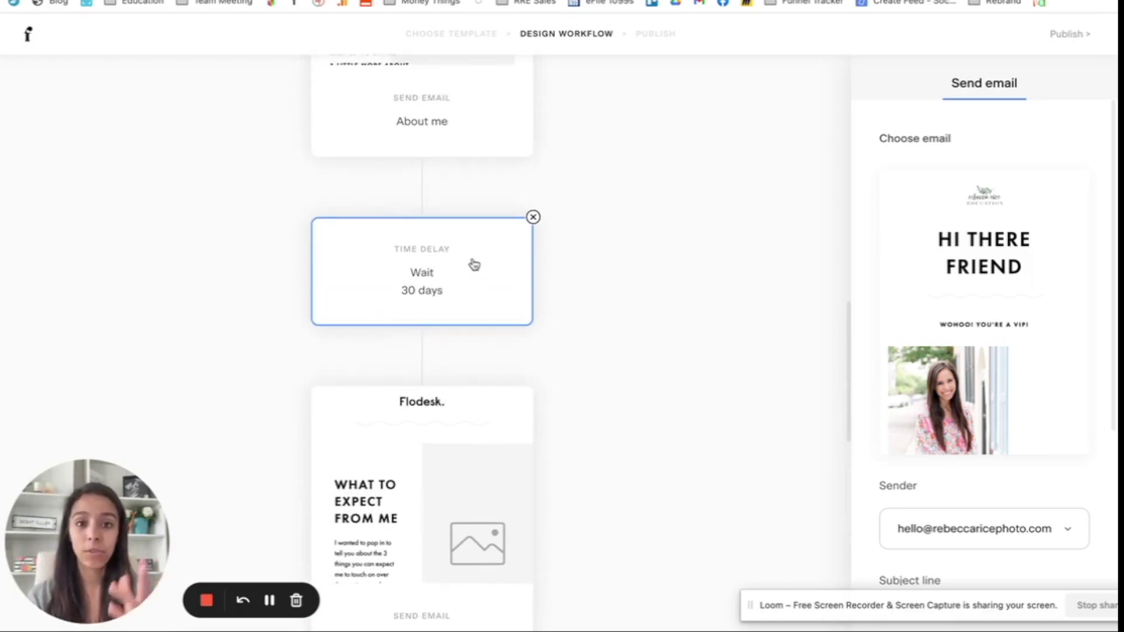
scroll(472, 266, up, 10)
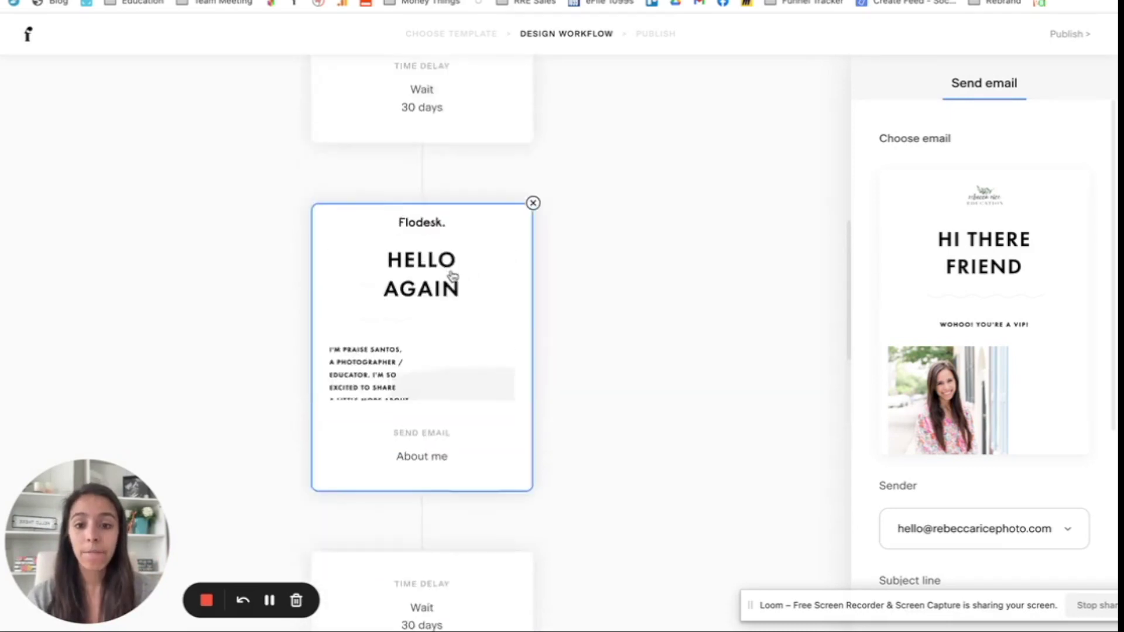
scroll(451, 276, up, 2)
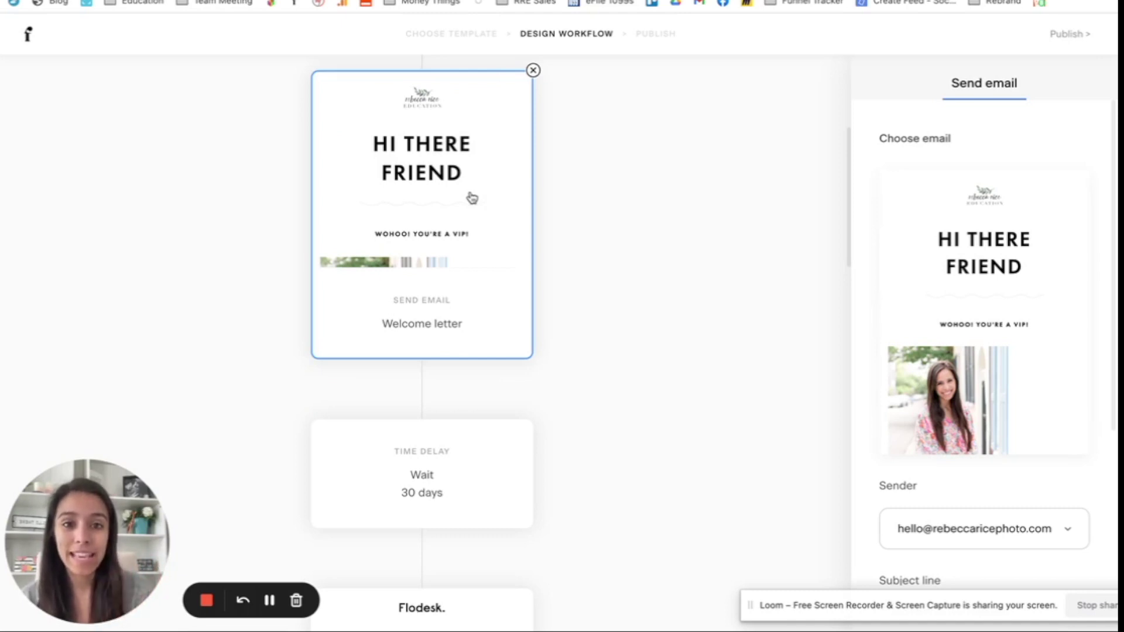
scroll(471, 198, up, 5)
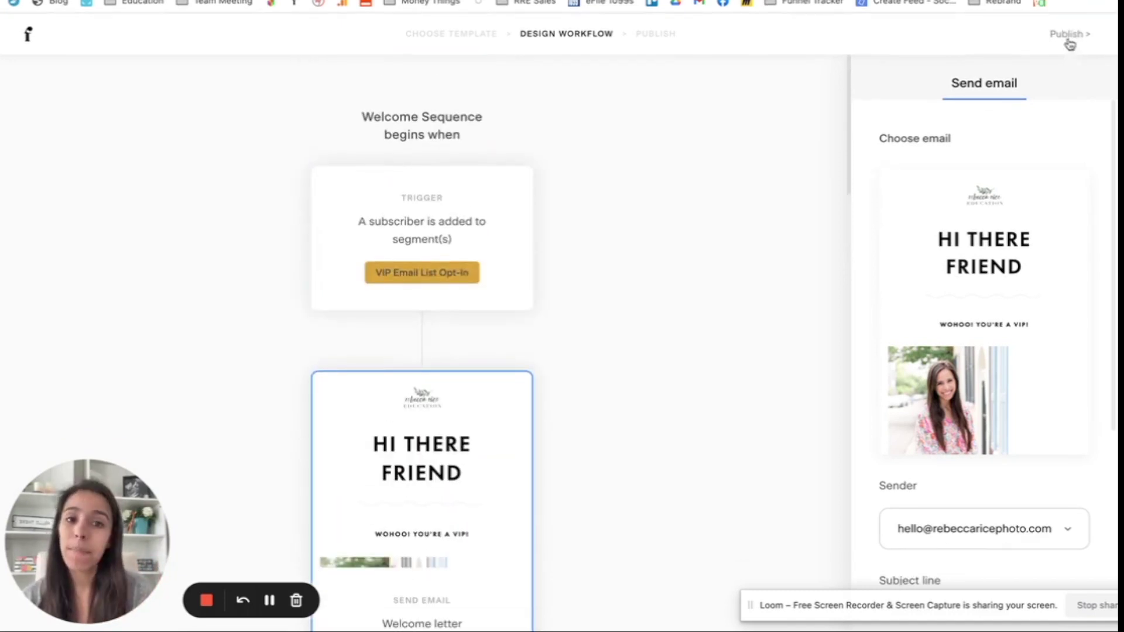